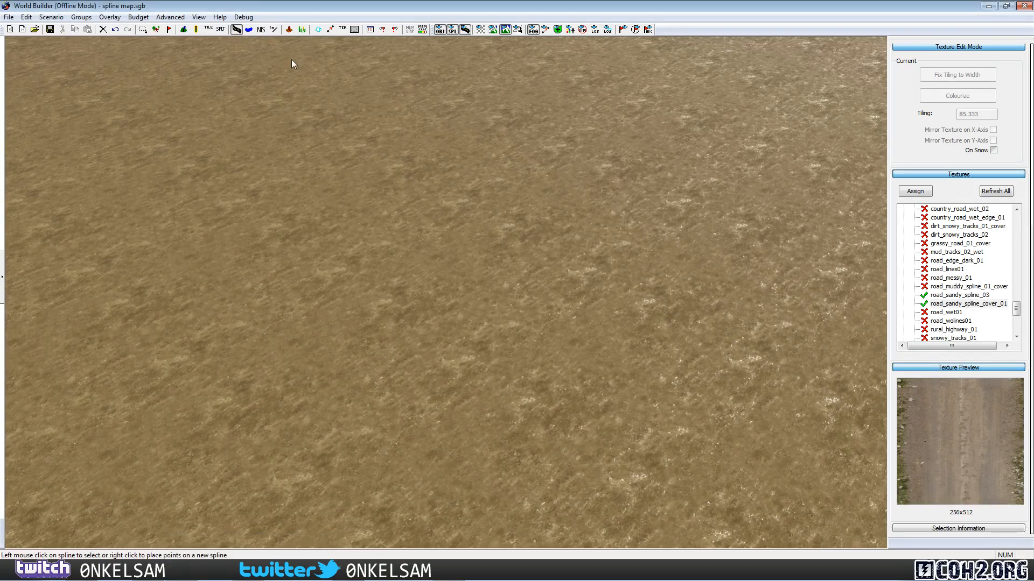
Step: Create a curved Dirt Road preset spline with five control points across the far half of the visible terrain
left_click_drag(904, 115, 904, 333)
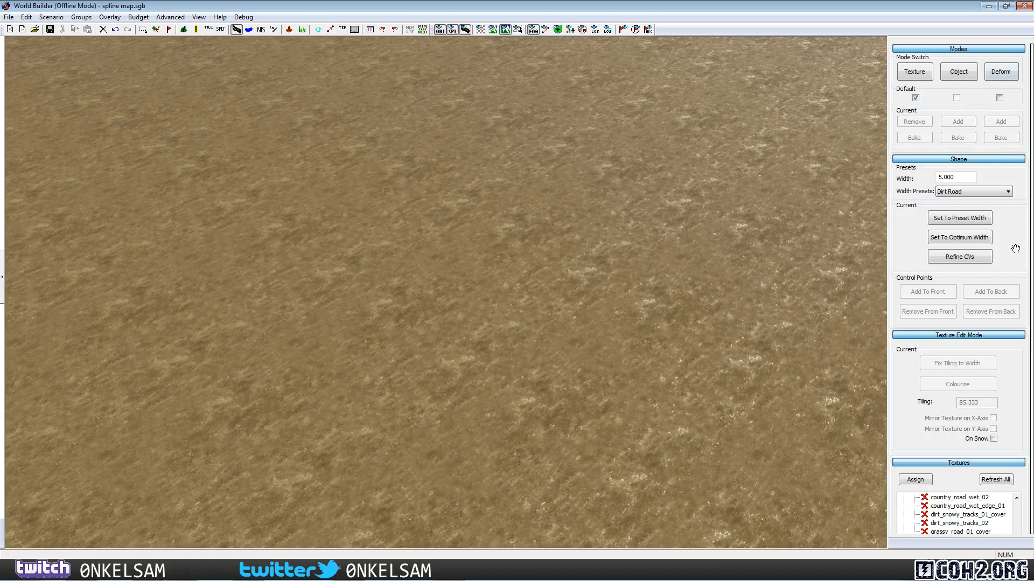
left_click_drag(1015, 249, 1017, 235)
left_click_drag(904, 257, 905, 133)
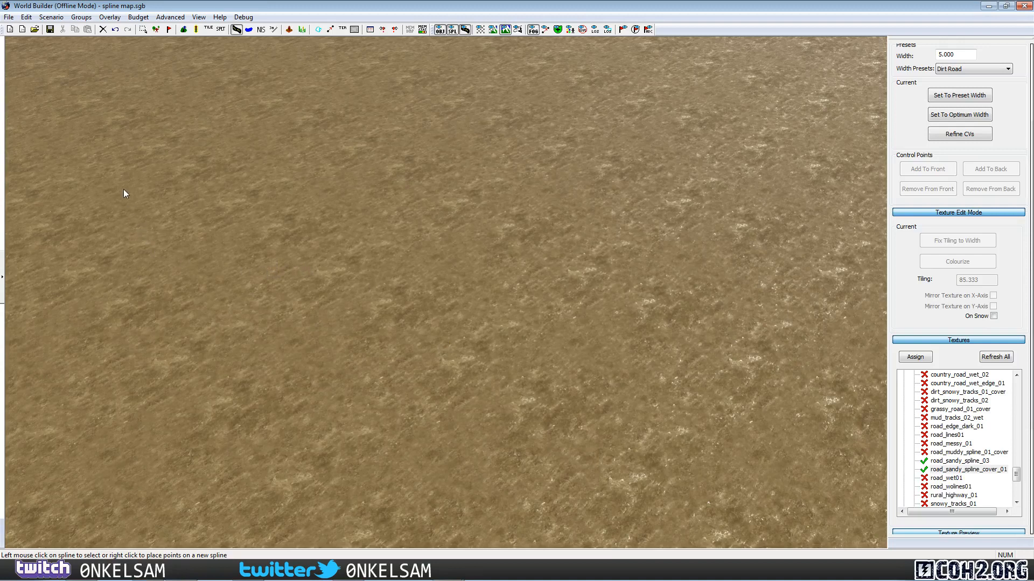
right_click(108, 175)
right_click(264, 267)
right_click(481, 275)
right_click(577, 176)
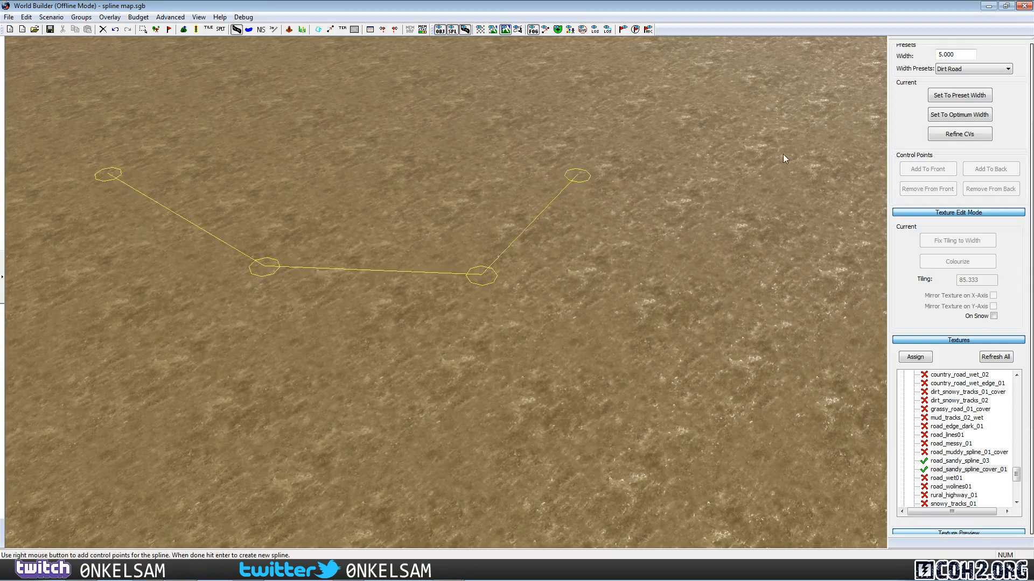
right_click(787, 155)
key("Return")
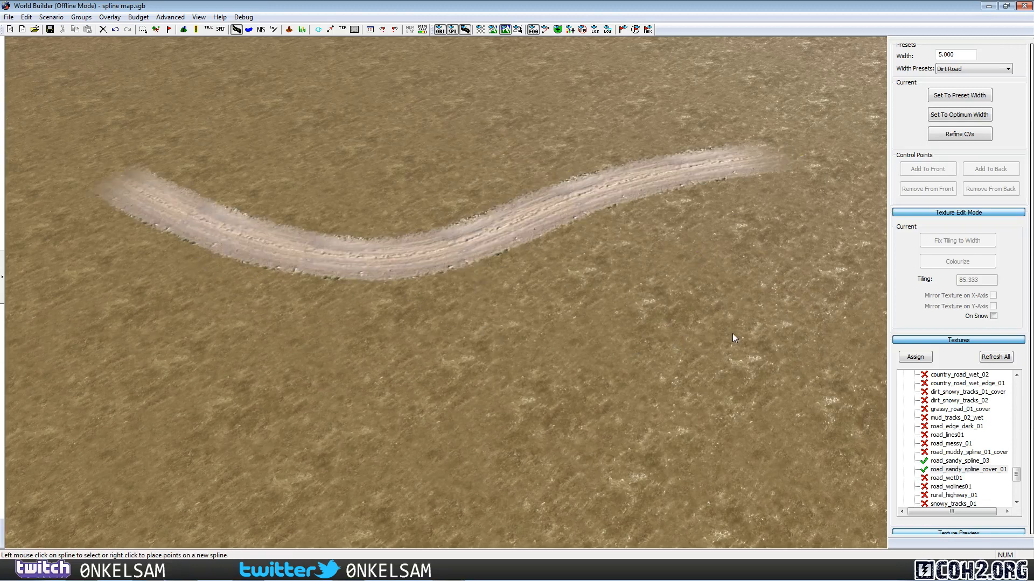
Step: Move the road spline slightly toward the foreground and inspect its selected outline
left_click(173, 202)
left_click_drag(504, 232, 499, 264)
left_click(705, 420)
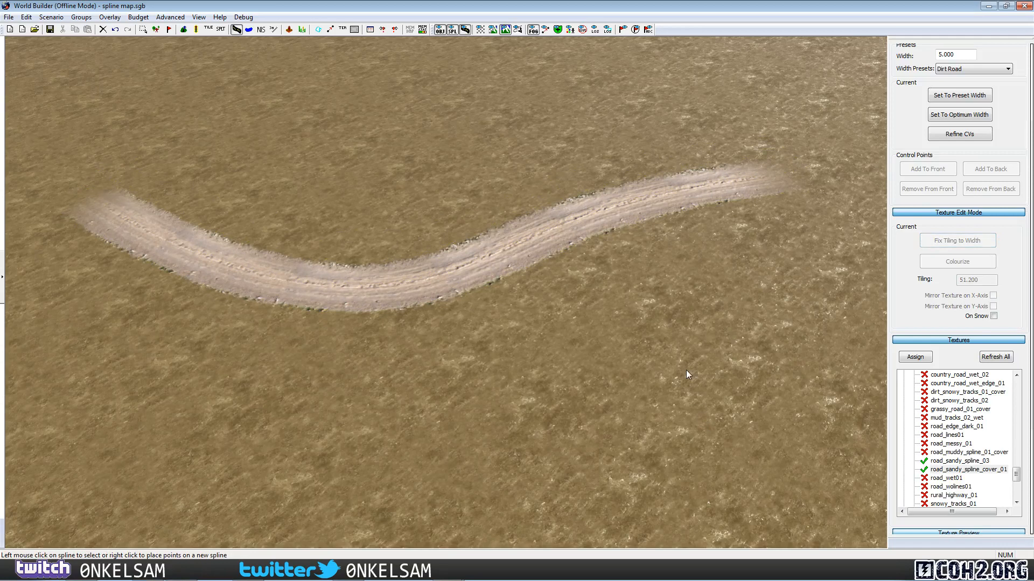
left_click(562, 235)
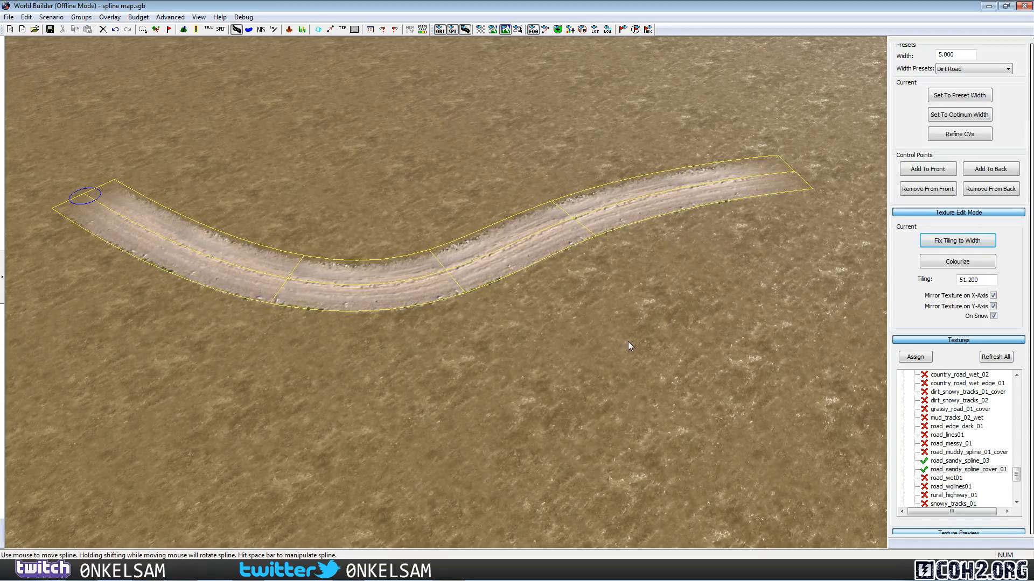
scroll(620, 281, "up", 2)
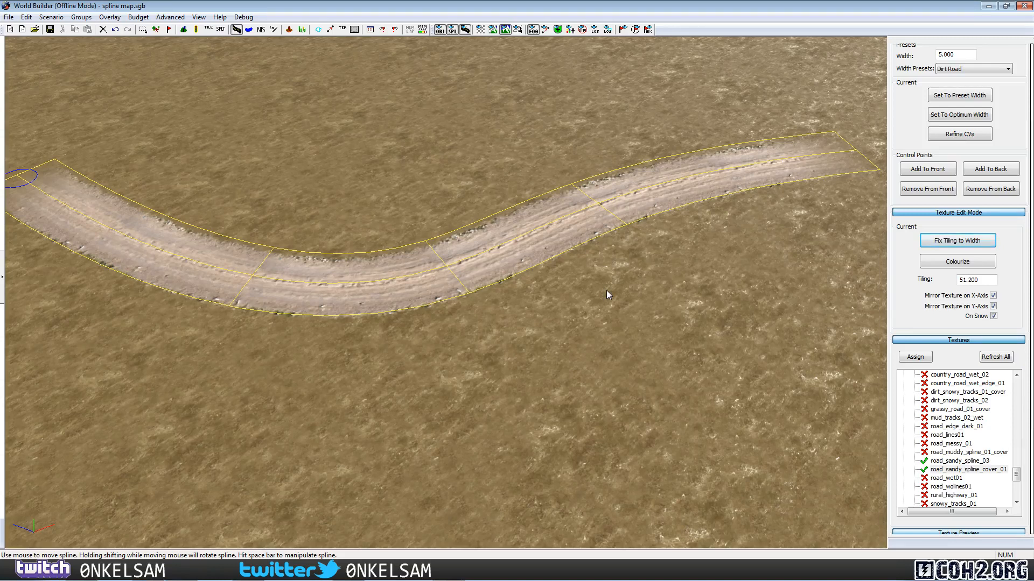
scroll(649, 303, "down", 1)
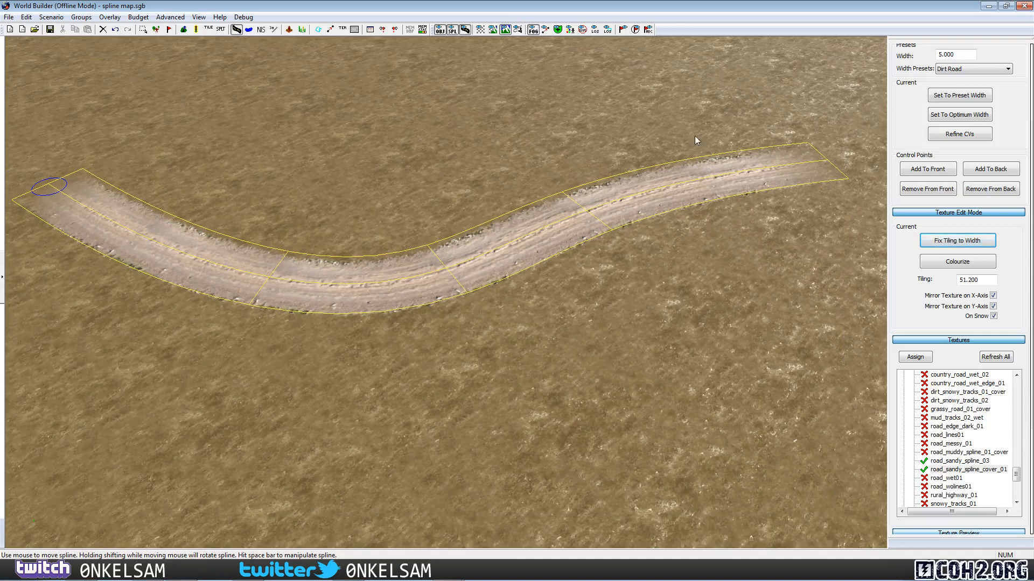
left_click(725, 253)
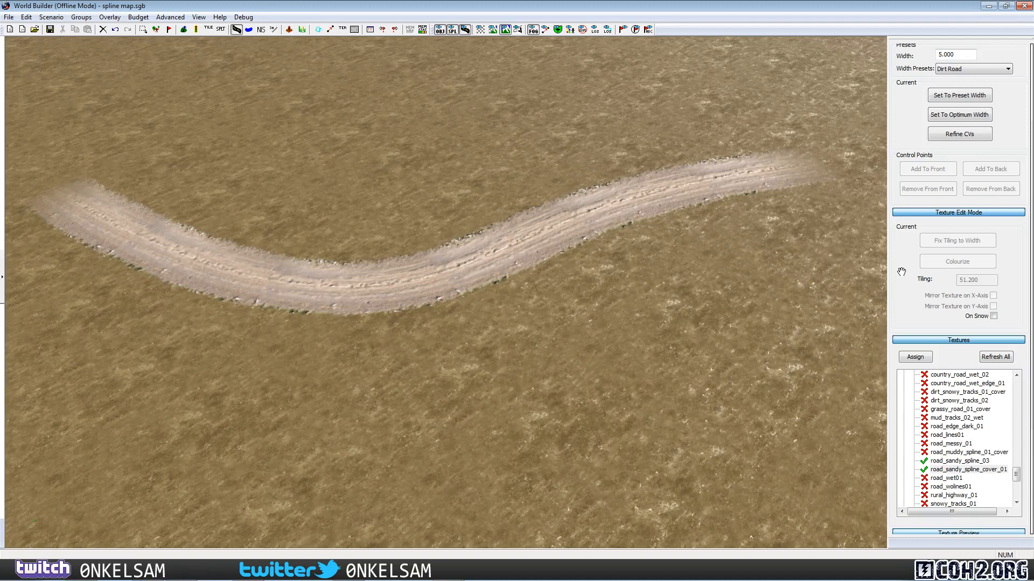
Step: Choose Texture mode for splines and delete the road spline from the terrain
scroll(913, 162, "up", 5)
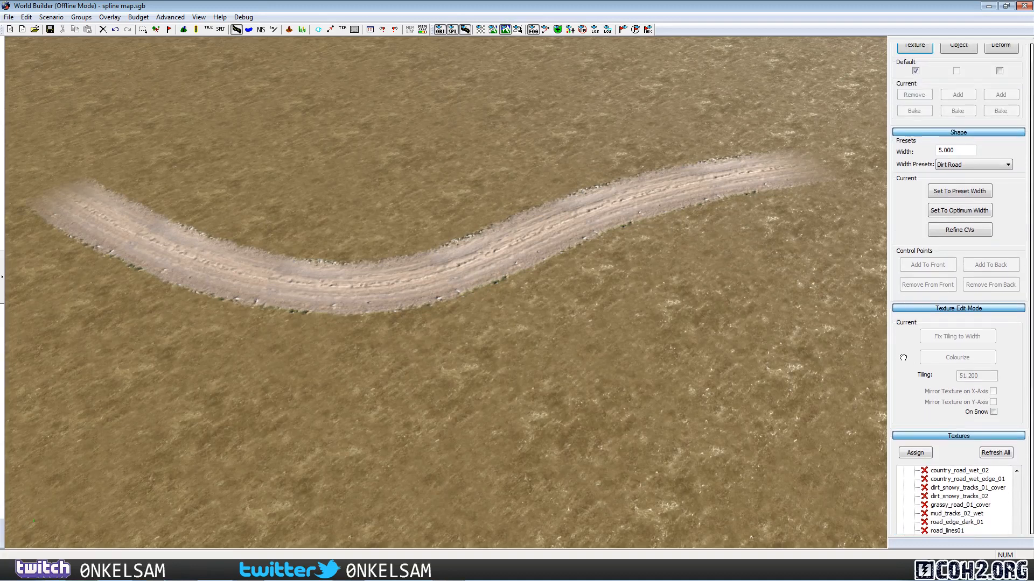
left_click(918, 70)
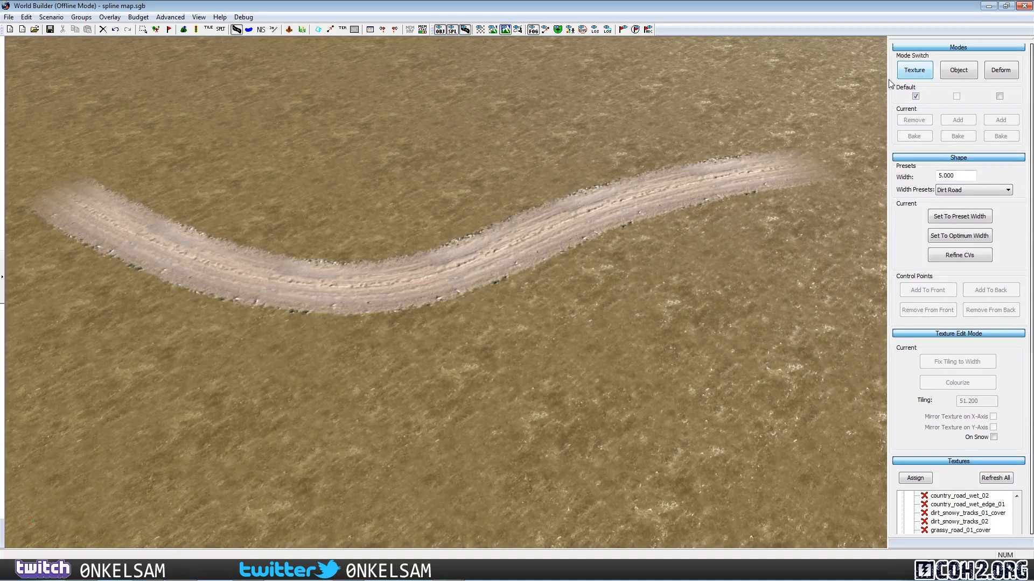
left_click(665, 191)
key("Delete")
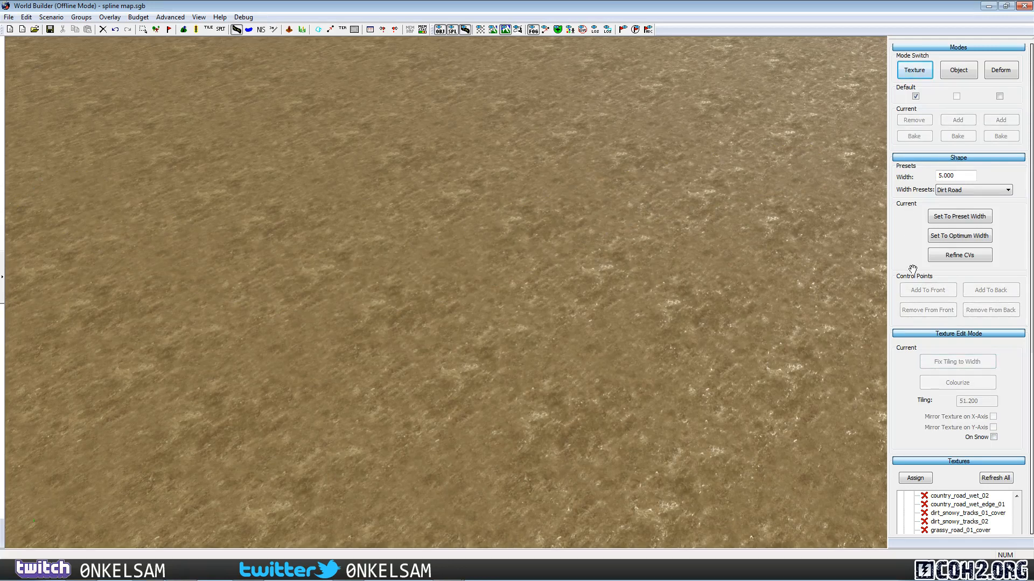
Step: Browse the spline texture folders and look through the road textures in the road_asphalt folder
scroll(910, 425, "down", 5)
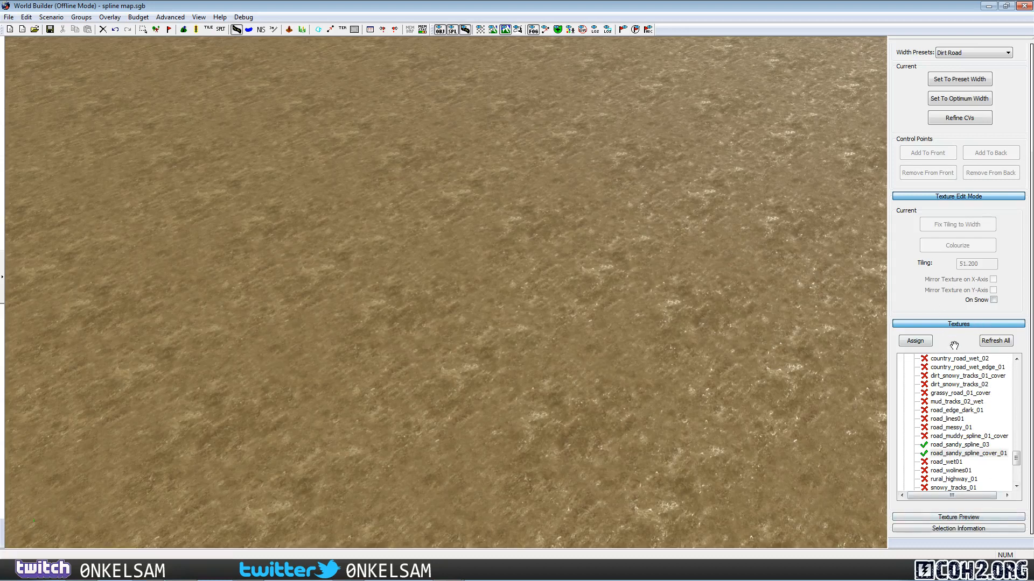
left_click_drag(1017, 458, 1019, 425)
left_click(903, 400)
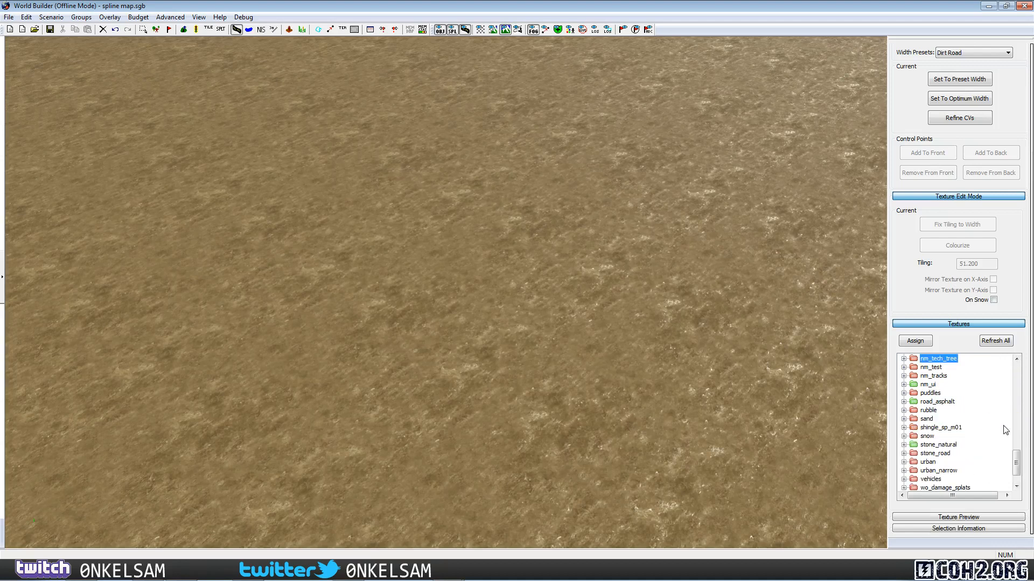
left_click_drag(1018, 467, 1016, 384)
left_click(904, 410)
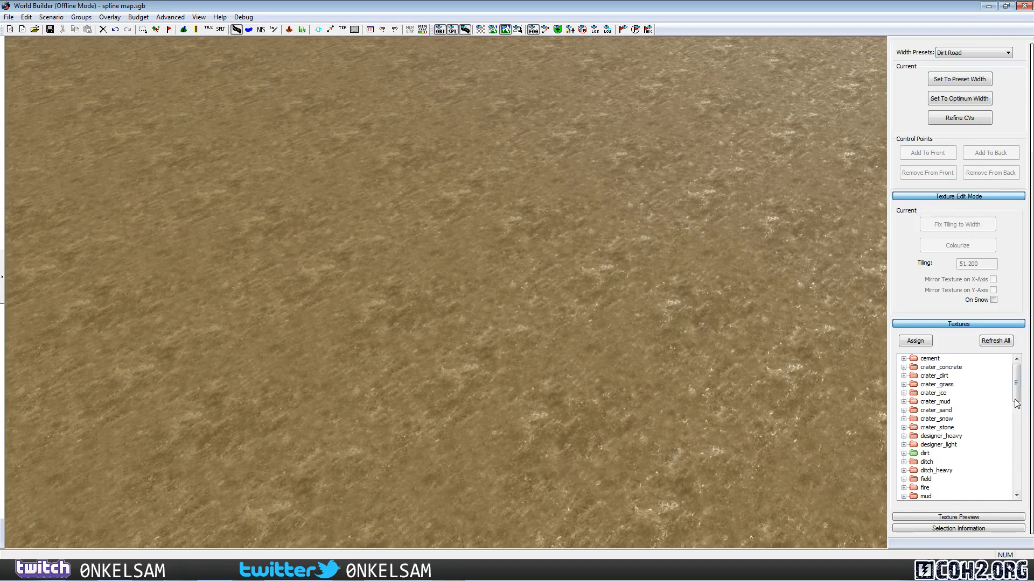
scroll(1016, 403, "down", 4)
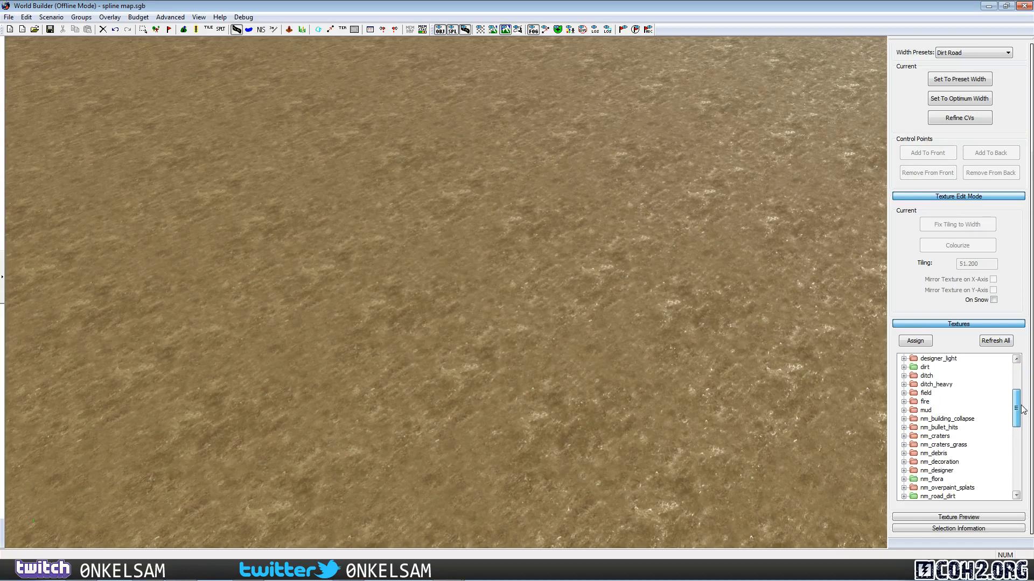
left_click_drag(1022, 406, 1013, 461)
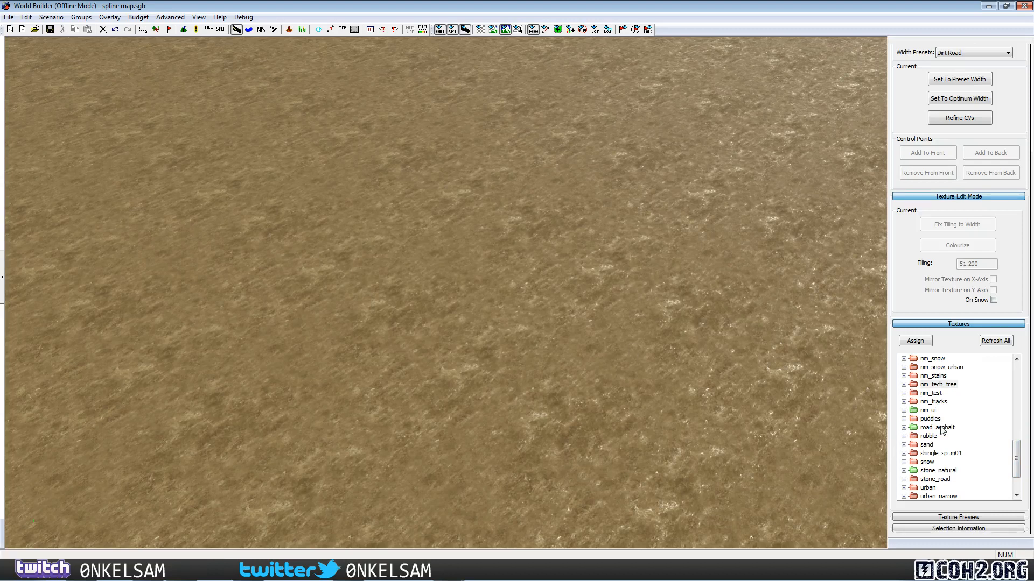
left_click(904, 428)
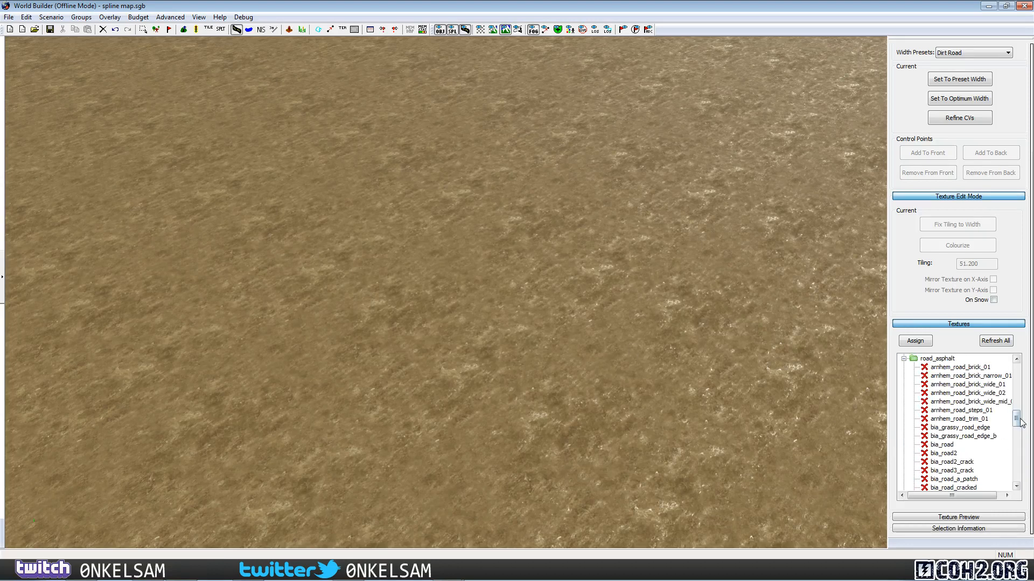
left_click_drag(1019, 424, 1020, 443)
scroll(1019, 443, "down", 5)
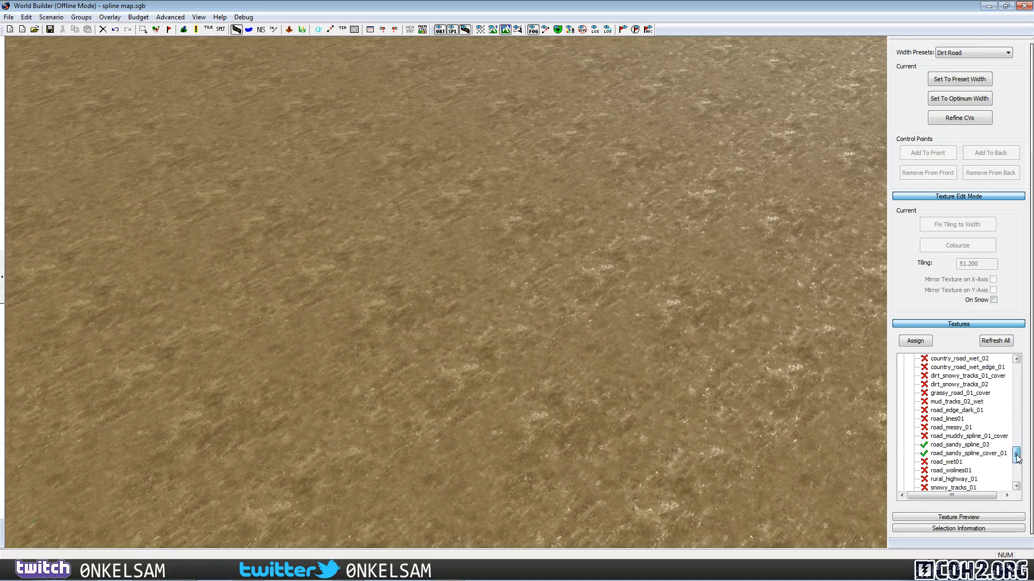
Step: Show the texture preview and compare road textures from dirt_snowy_tracks_02 to road_sandy_spline_cover_01
left_click(983, 429)
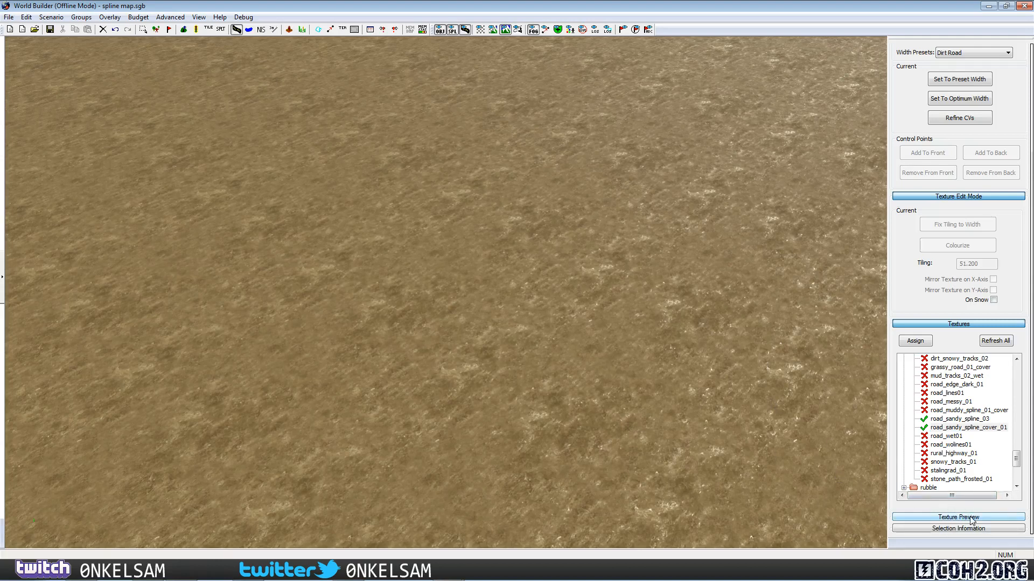
left_click(966, 518)
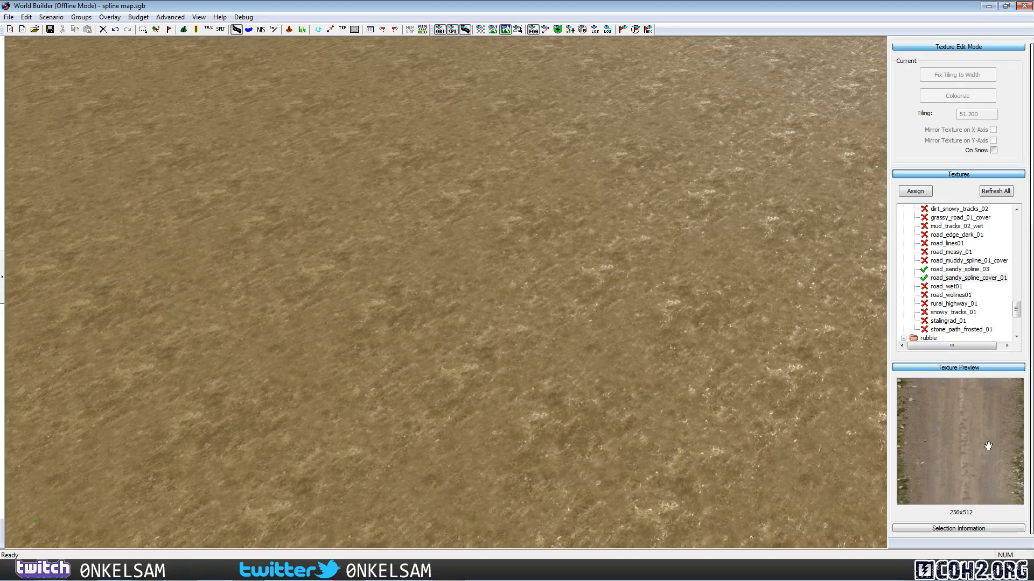
left_click(950, 269)
left_click(948, 261)
left_click(947, 252)
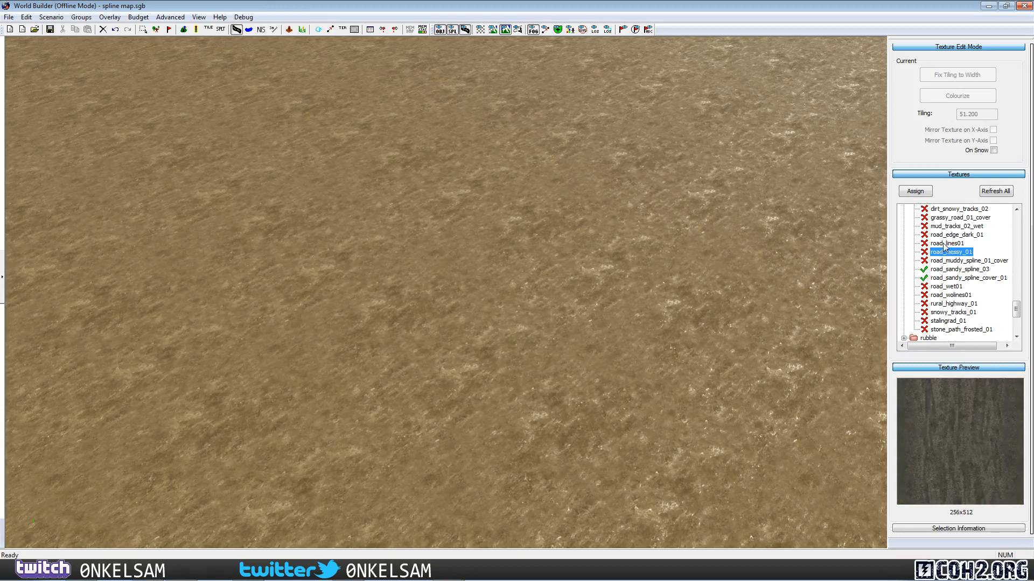
left_click(945, 243)
left_click(944, 235)
left_click(944, 219)
left_click(945, 210)
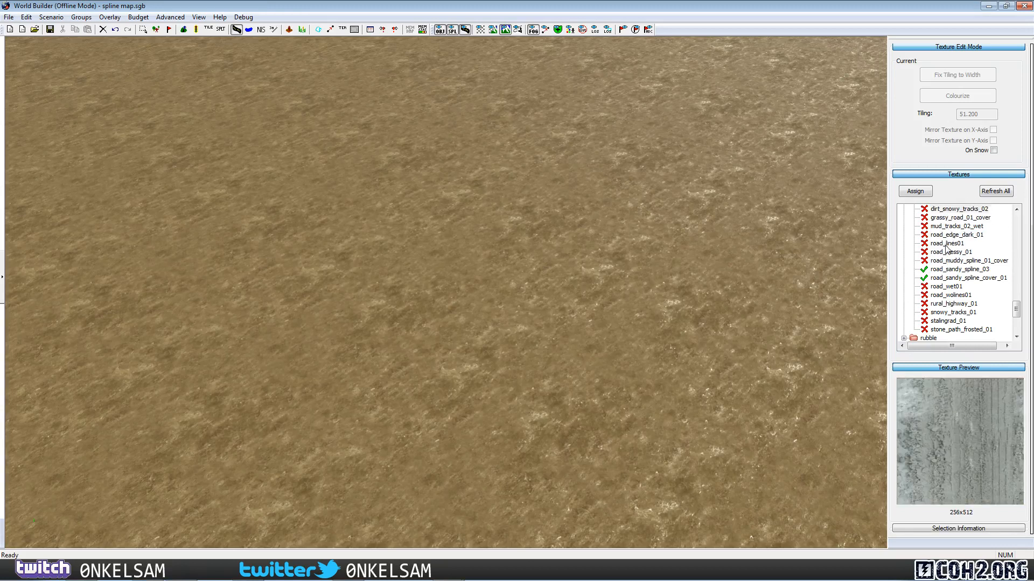
left_click(945, 244)
left_click(949, 269)
left_click(950, 279)
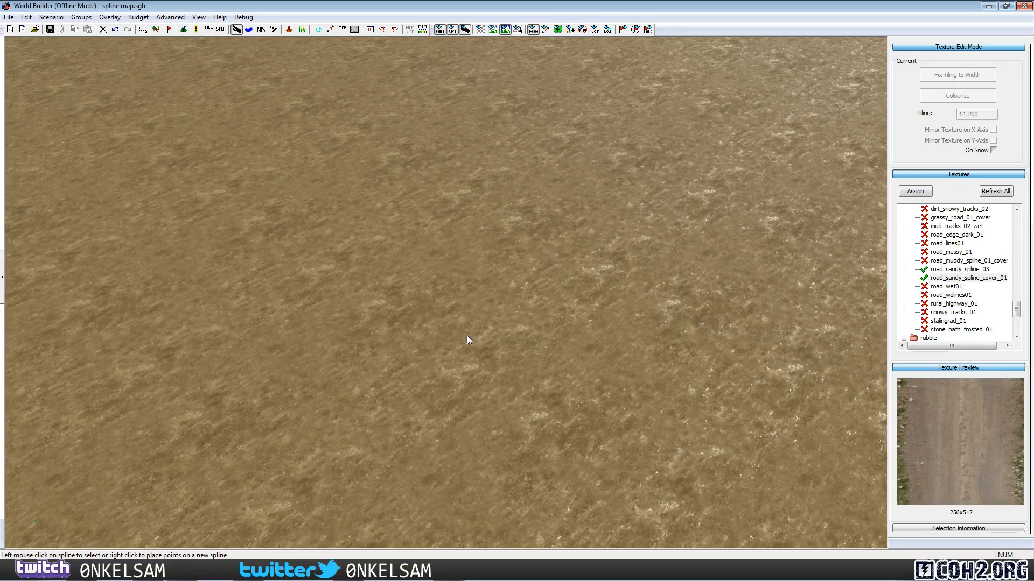
Step: Create a curved road spline with seven control points across the far half of the terrain, using the road_sandy_spline_cover_01 texture
left_click(969, 279)
right_click(94, 153)
right_click(186, 222)
right_click(328, 270)
right_click(456, 262)
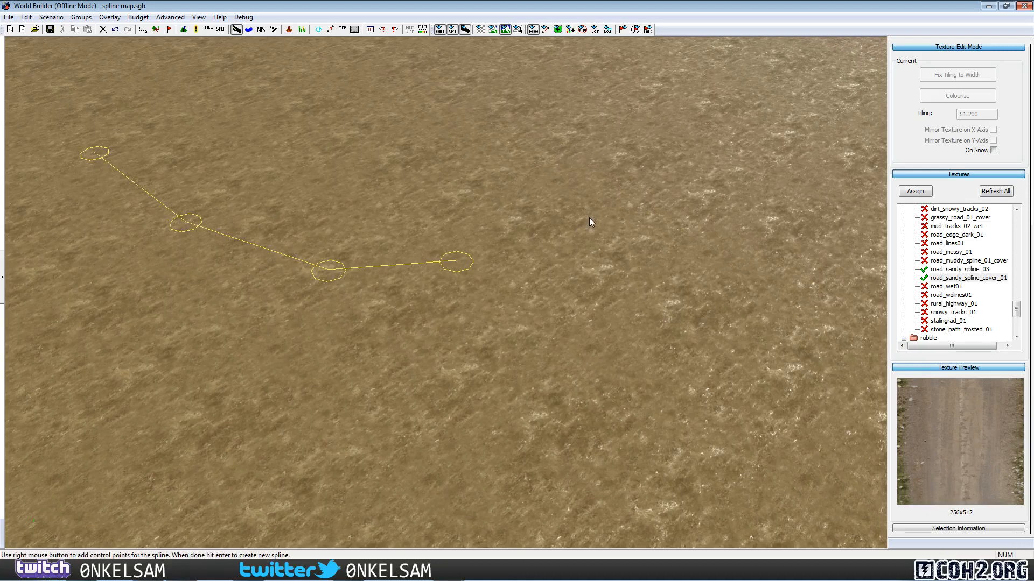
right_click(589, 217)
right_click(715, 179)
right_click(826, 174)
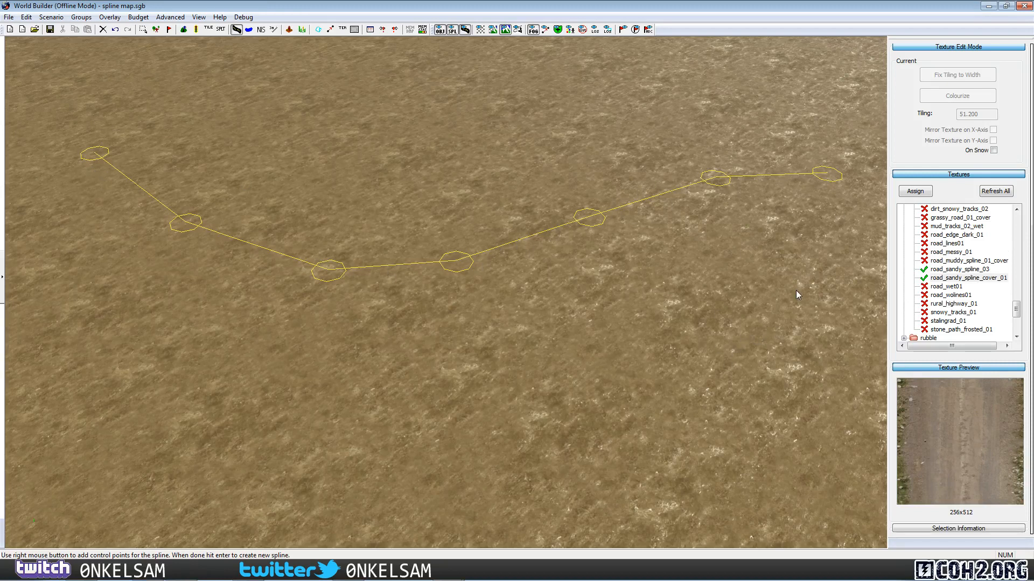
key("Return")
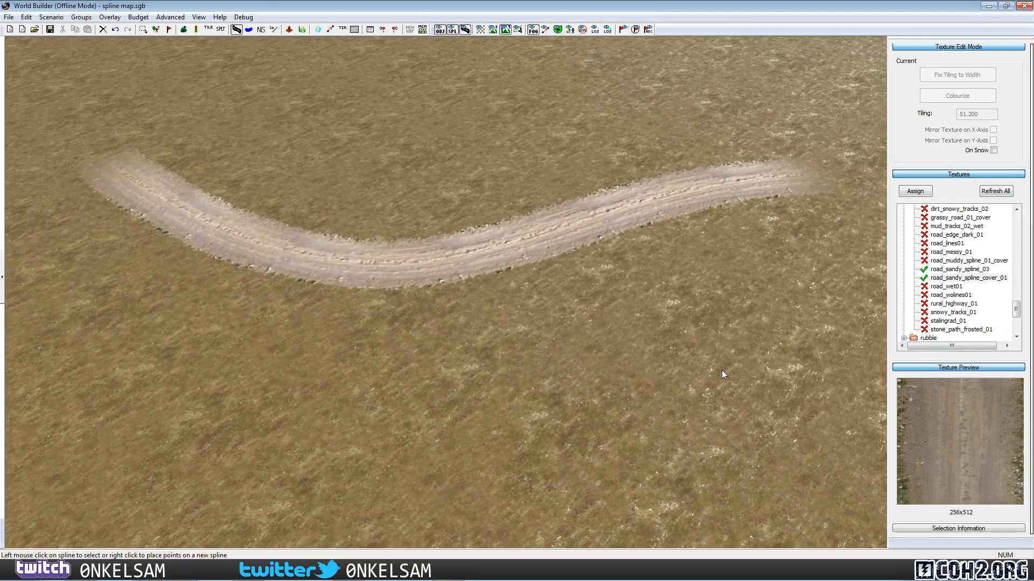
Step: Assign the road_muddy_spline_01_cover texture to the curved road spline and deselect it
left_click(638, 214)
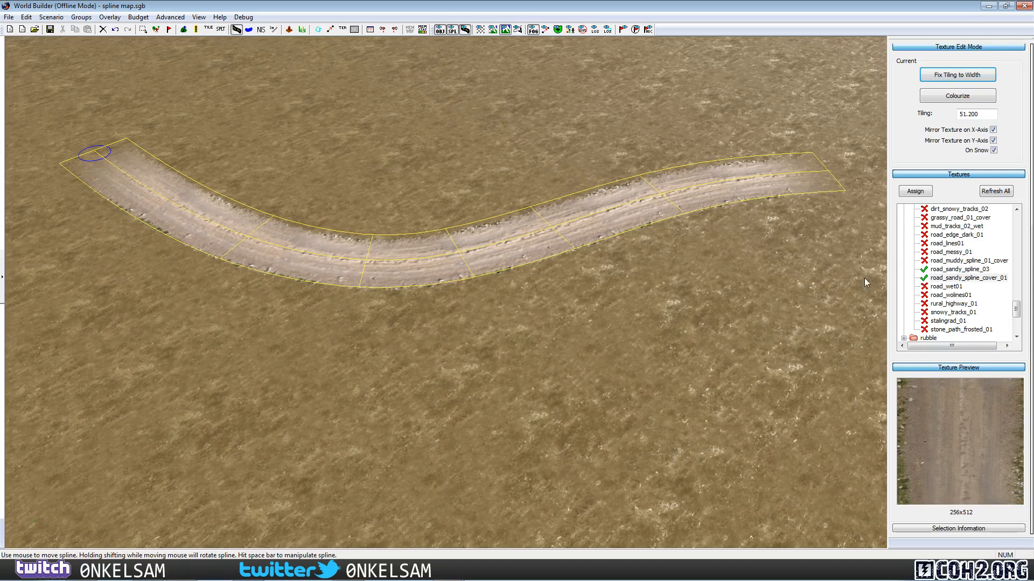
left_click(699, 295)
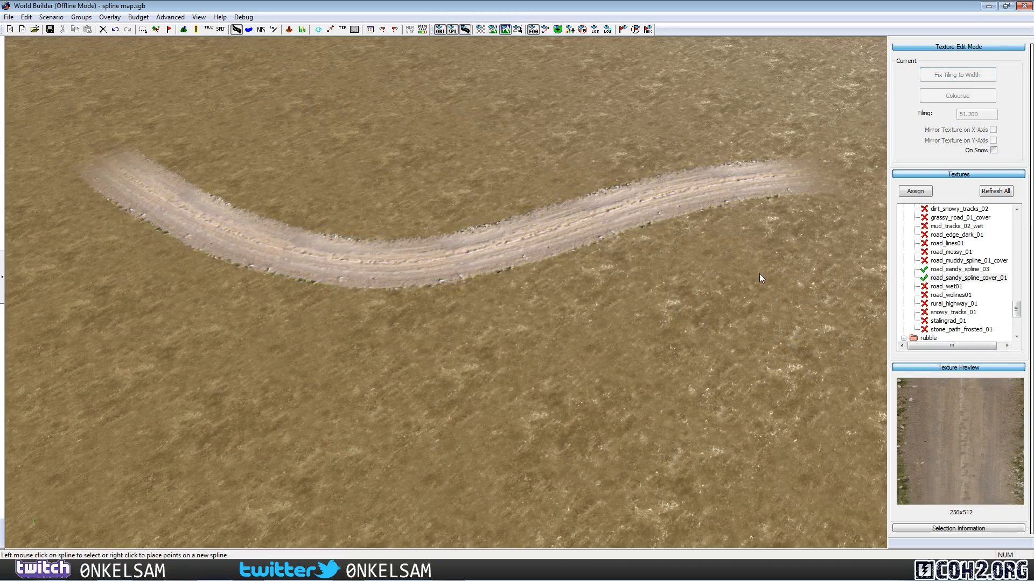
left_click(961, 271)
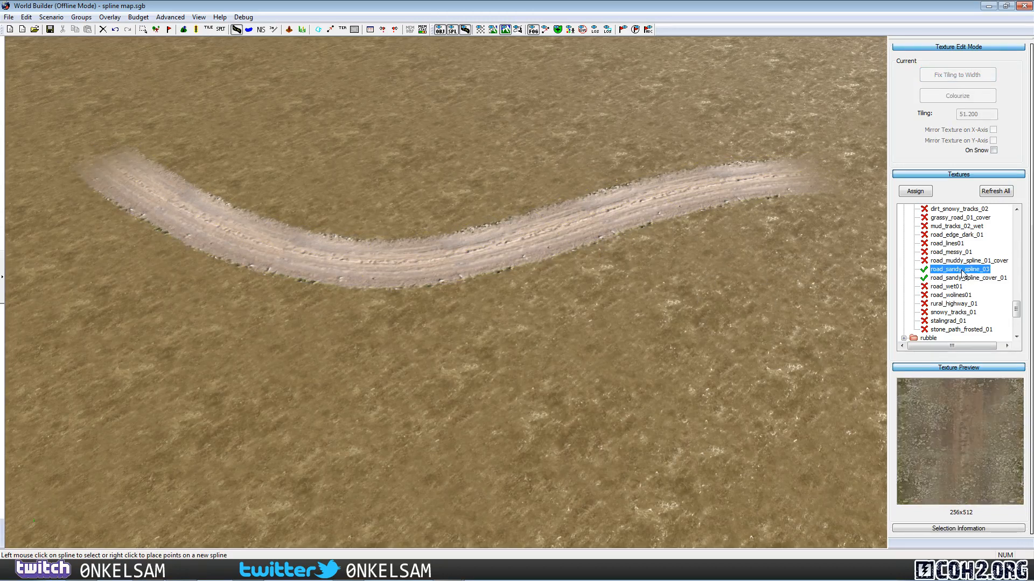
left_click(959, 261)
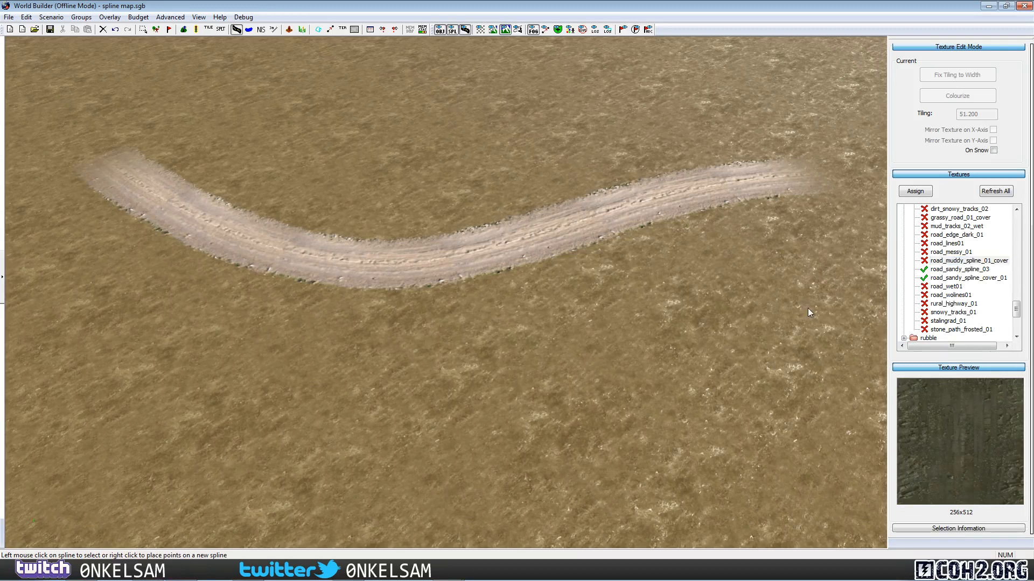
left_click(665, 193)
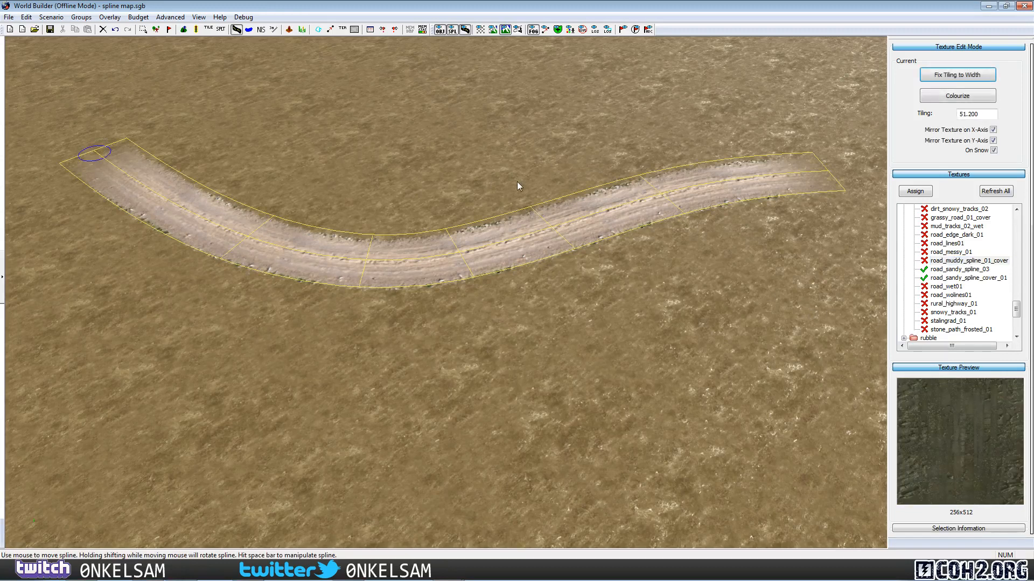
left_click(612, 295)
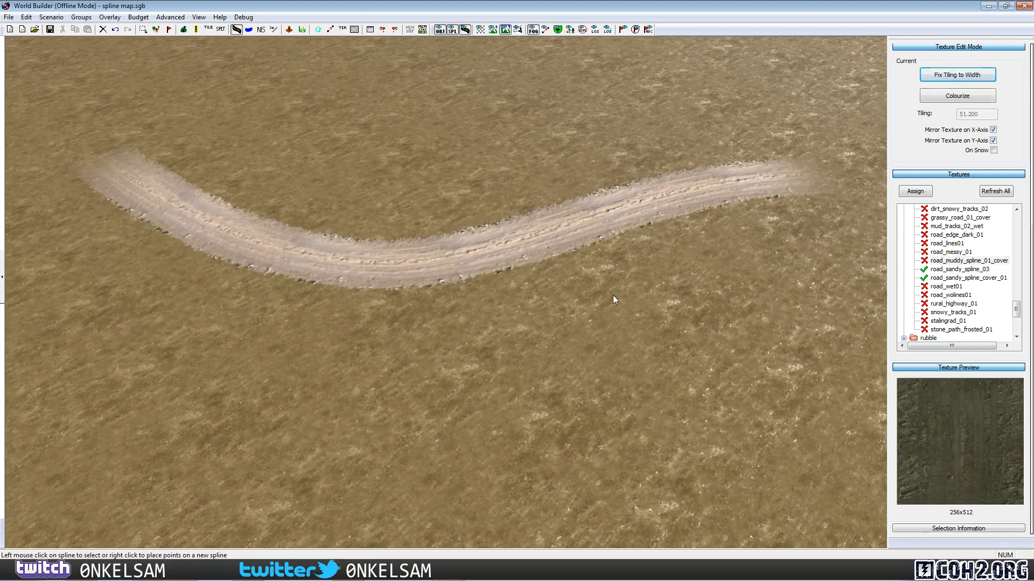
left_click(586, 224)
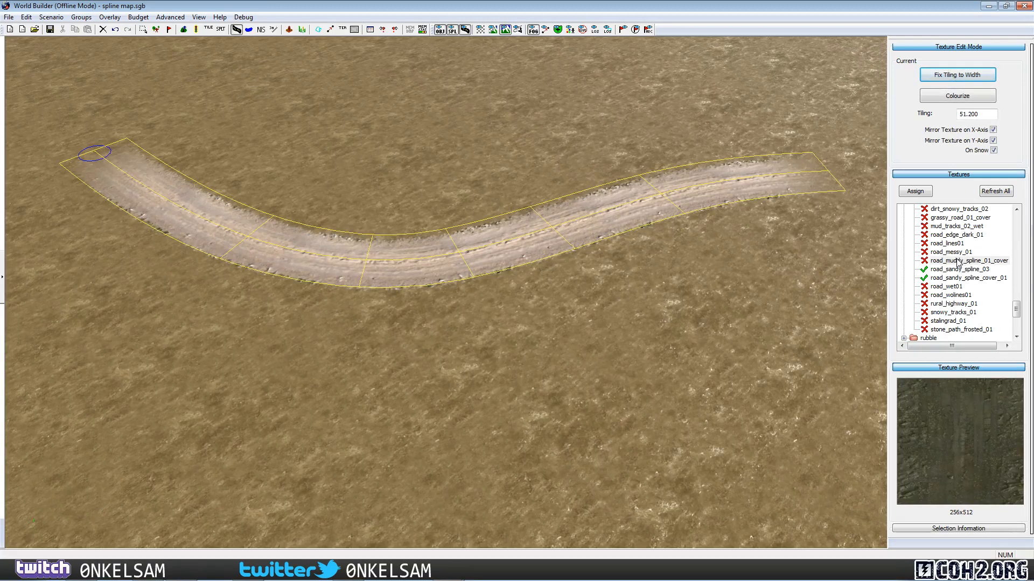
left_click(926, 193)
left_click(718, 284)
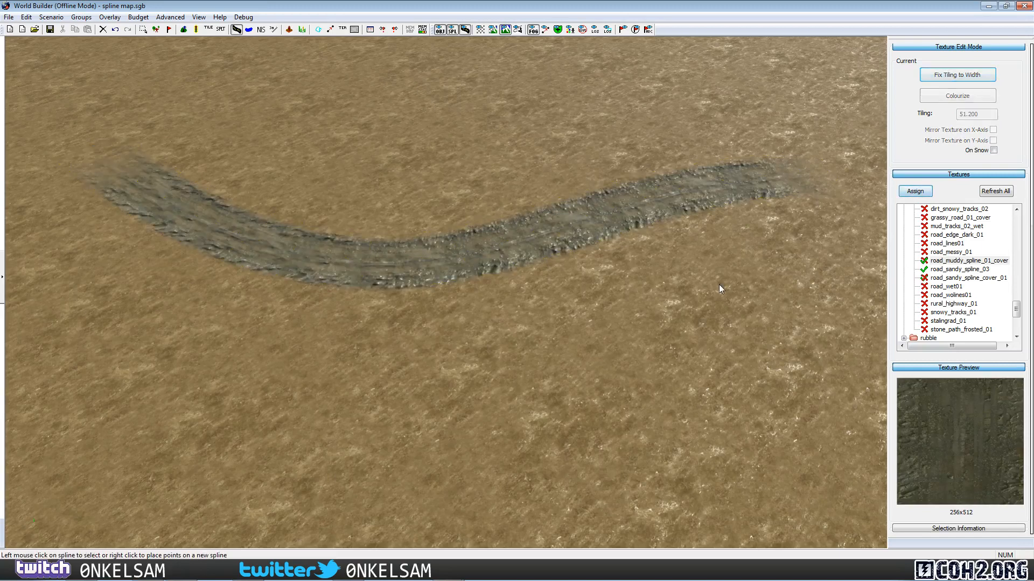
Step: Assign the road_sandy_spline_cover_01 texture to the curved road spline and deselect it
left_click(675, 203)
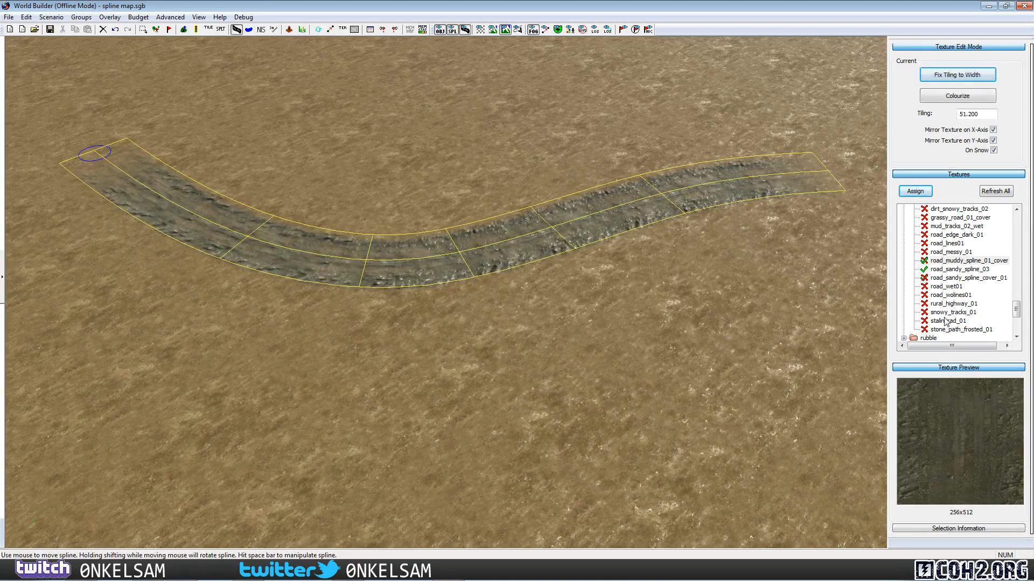
left_click(498, 277)
left_click(526, 248)
left_click(969, 278)
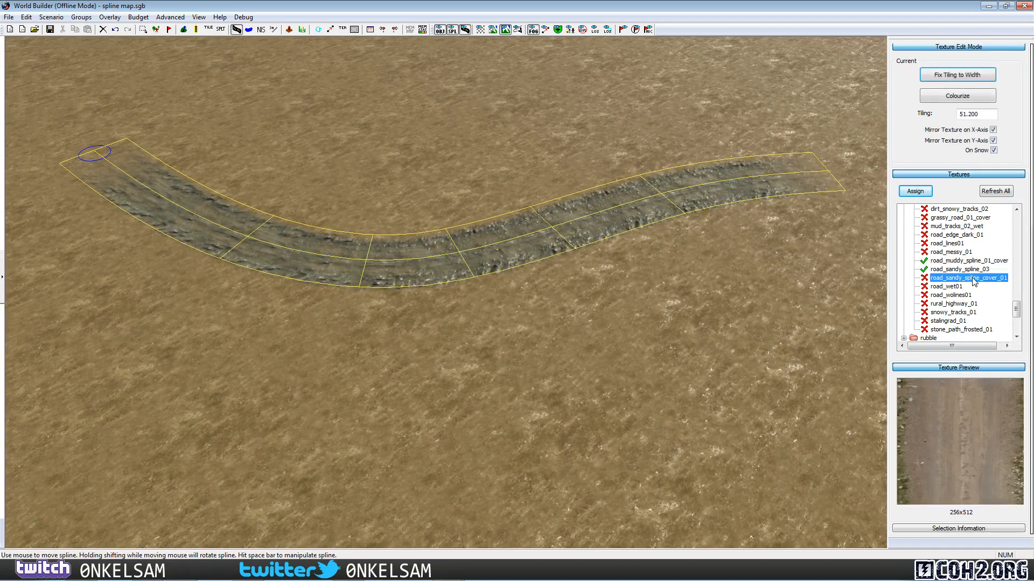
left_click(915, 191)
left_click(698, 259)
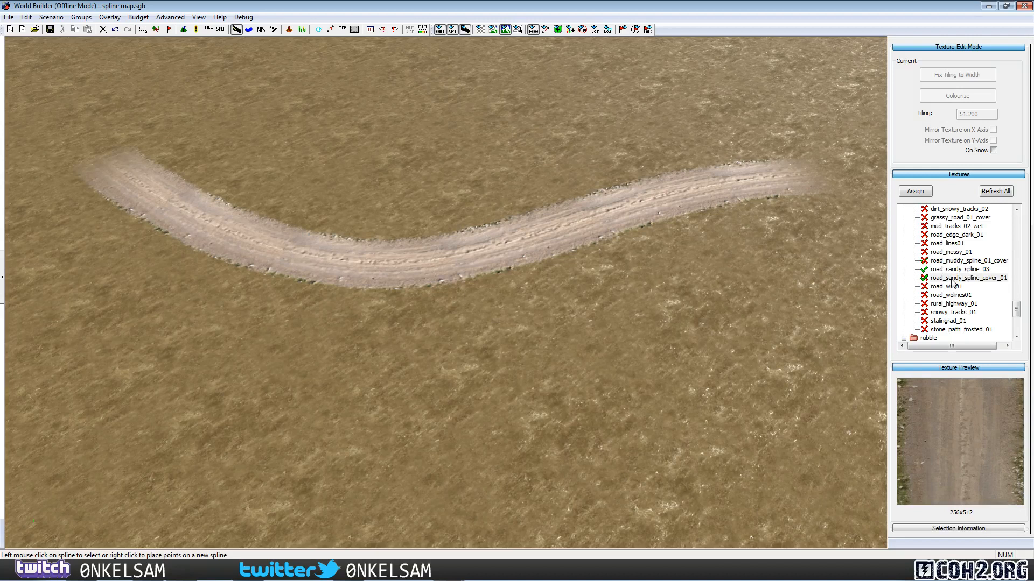
Step: Set the curved road spline to its optimum width and deselect it to check the road edges
left_click(675, 201)
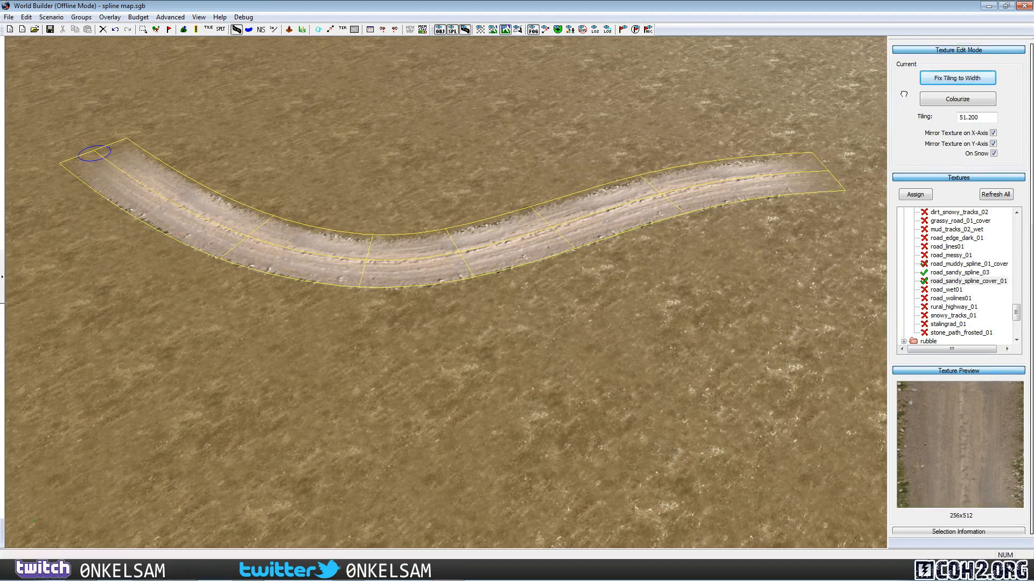
left_click_drag(903, 91, 887, 379)
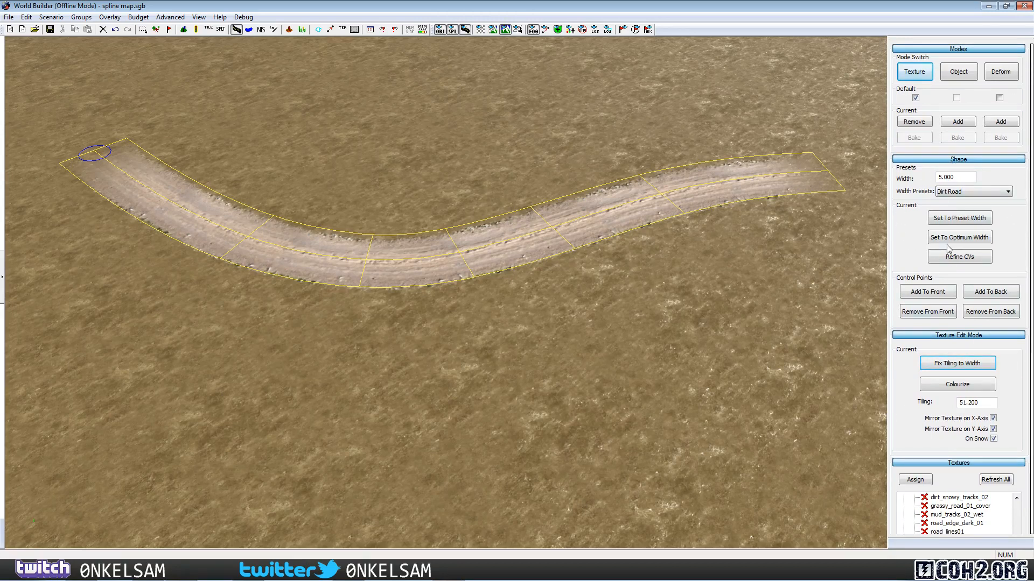
left_click(987, 241)
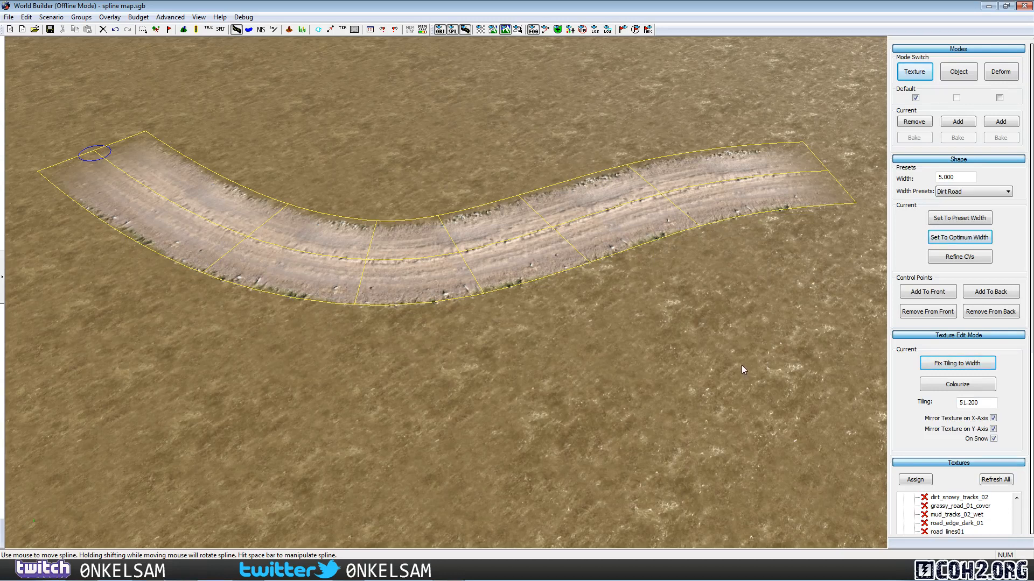
left_click(668, 267)
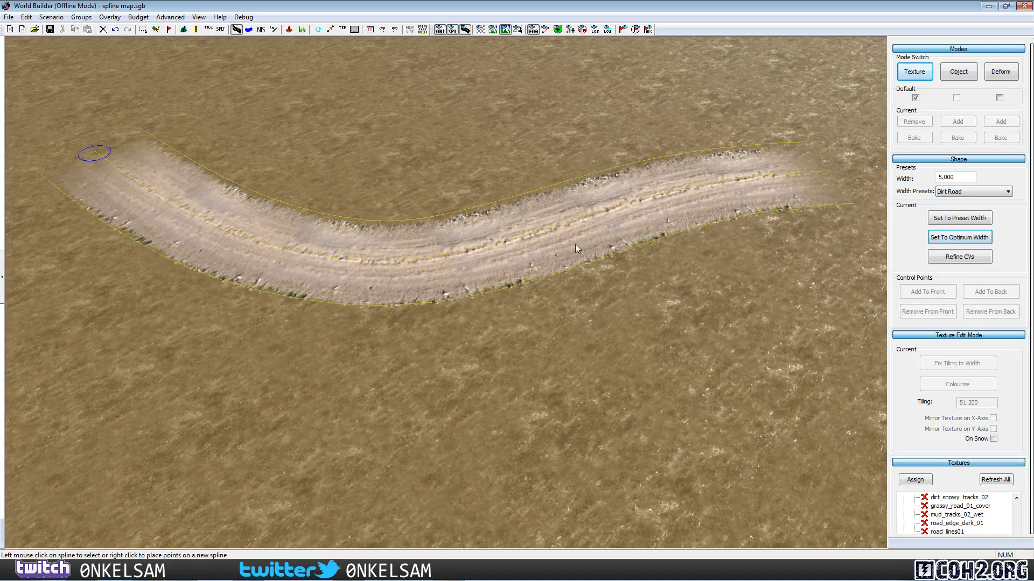
left_click(595, 164)
left_click(622, 270)
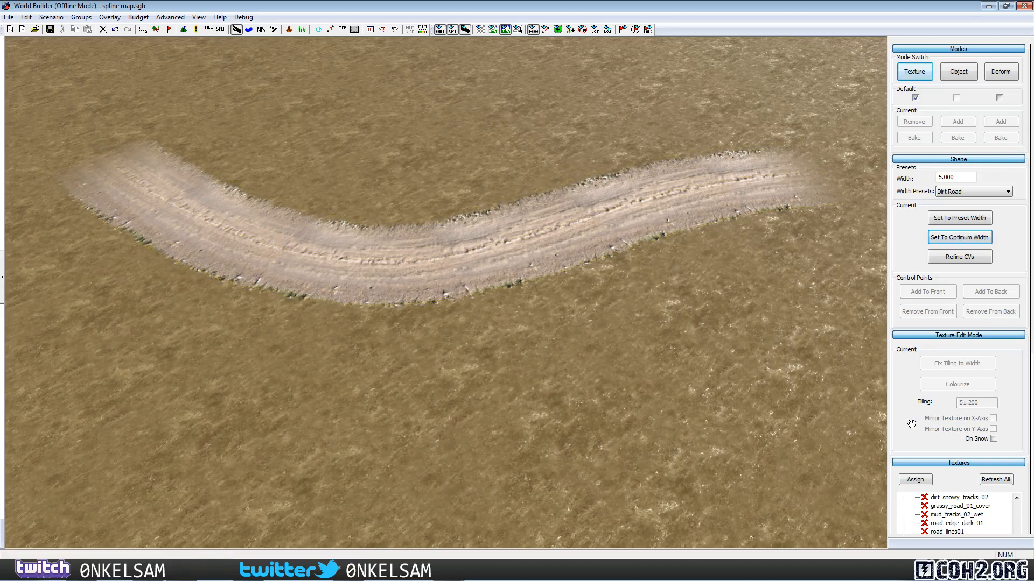
Step: Fix the curved road's texture tiling to its width and try a tiling value of 100 instead
left_click(716, 200)
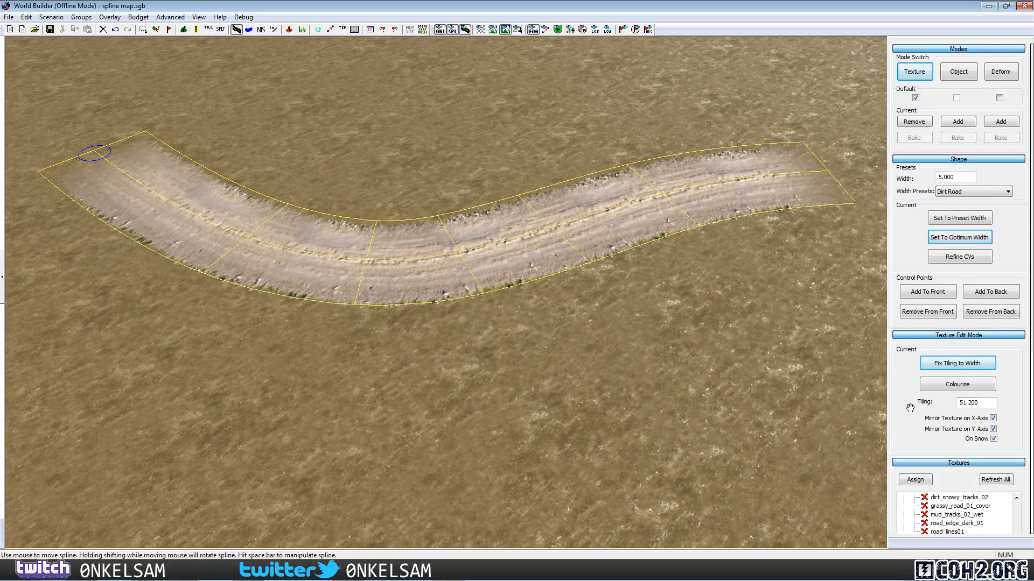
left_click(954, 366)
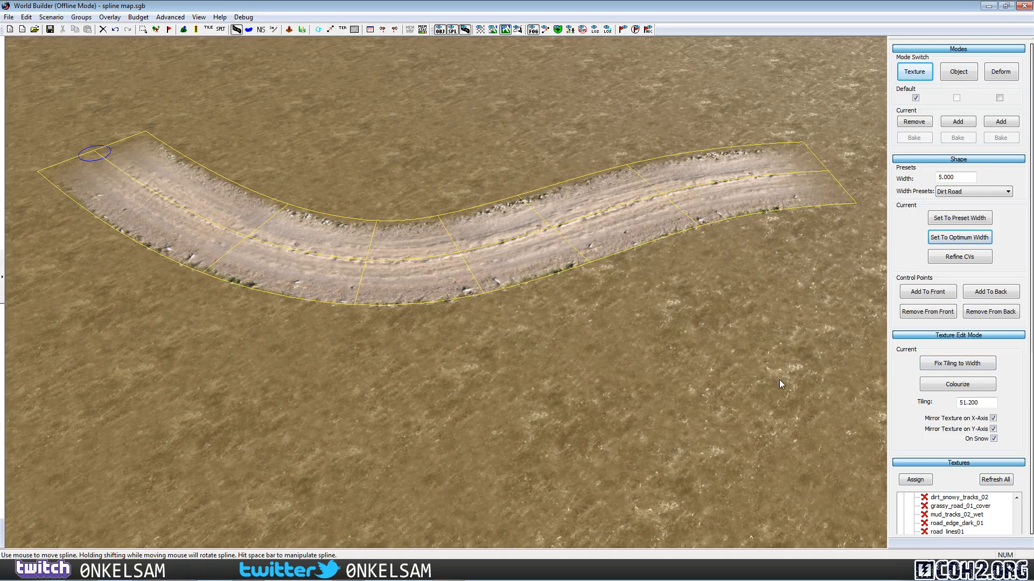
left_click_drag(981, 403, 943, 404)
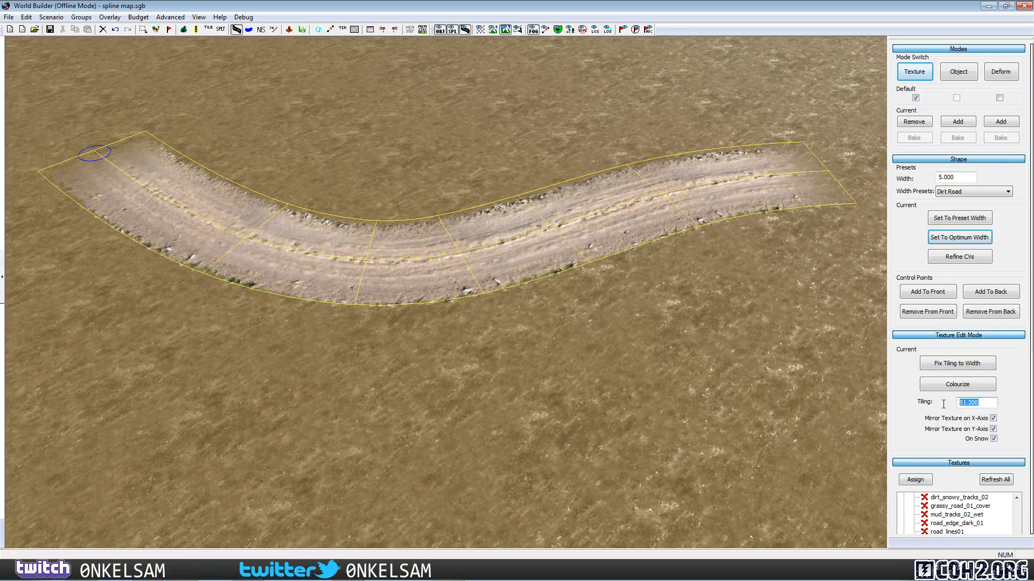
type("100")
key("Return")
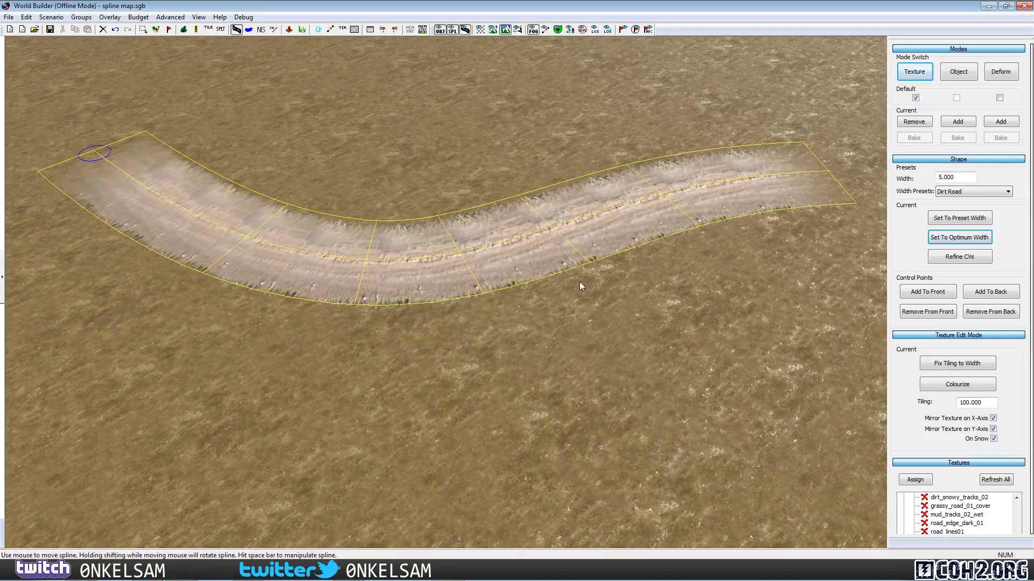
key("Escape")
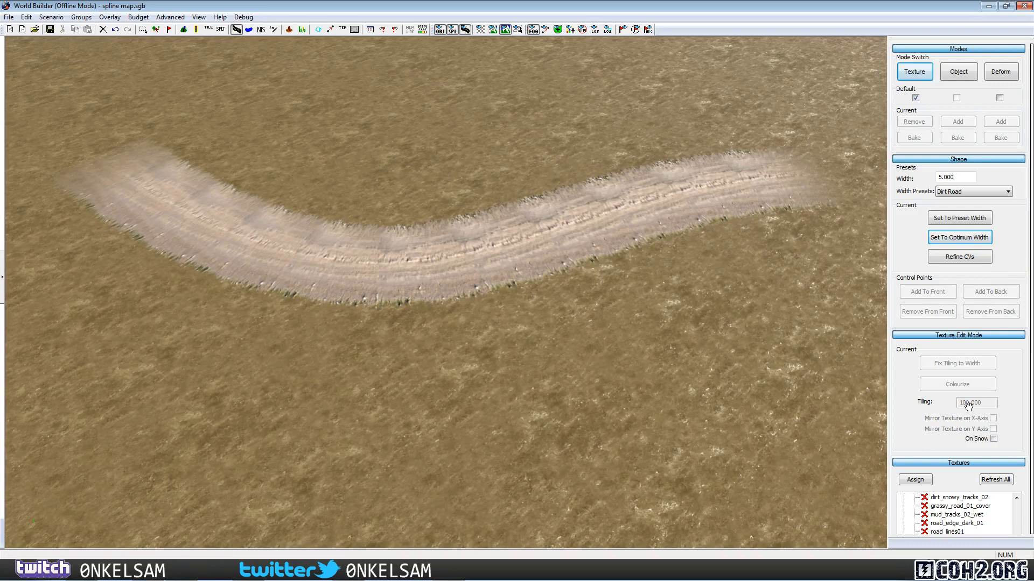
Step: Fix the stretched road texture's tiling to the spline width and deselect the spline
left_click(706, 210)
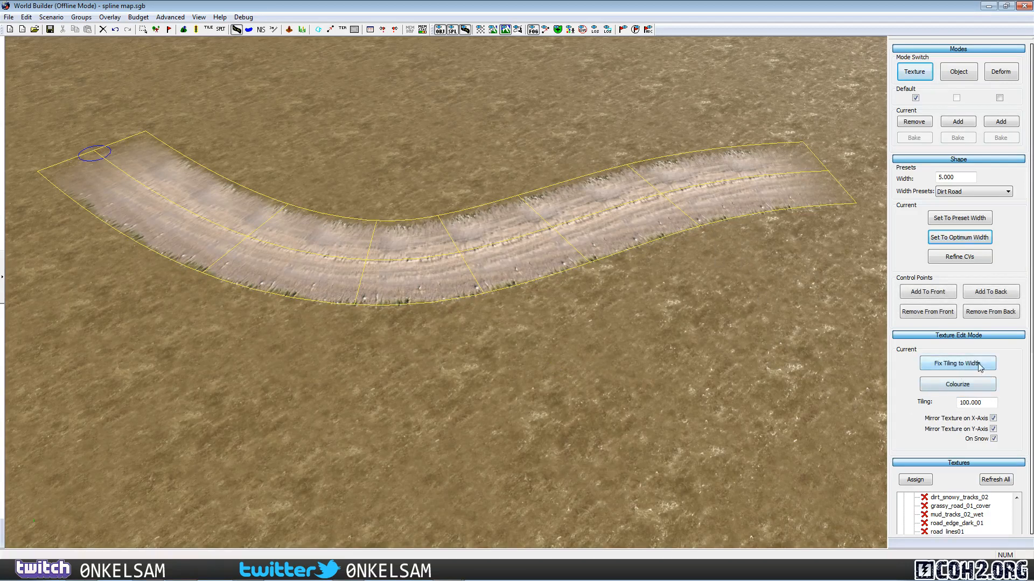
left_click(978, 366)
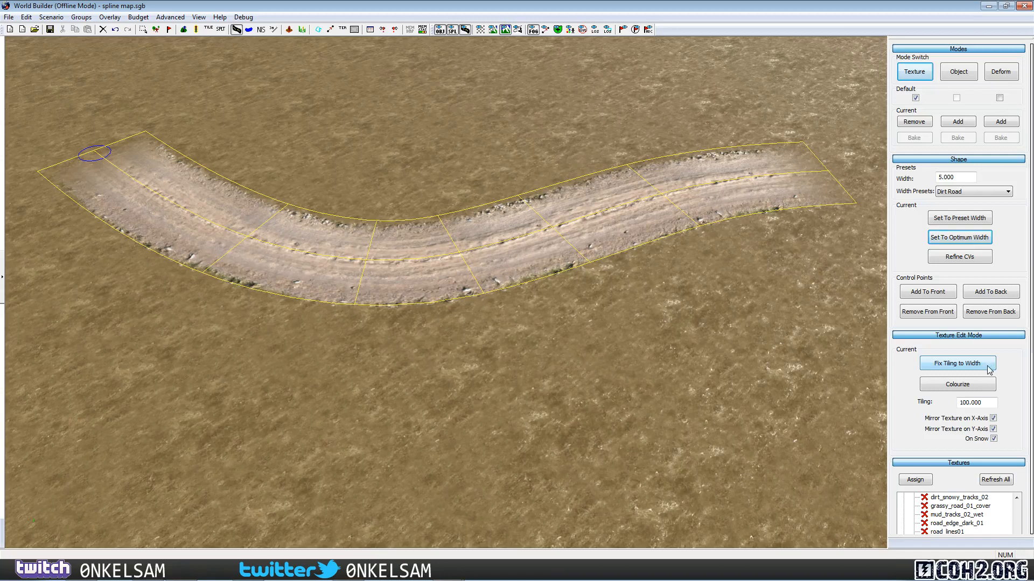
left_click(812, 285)
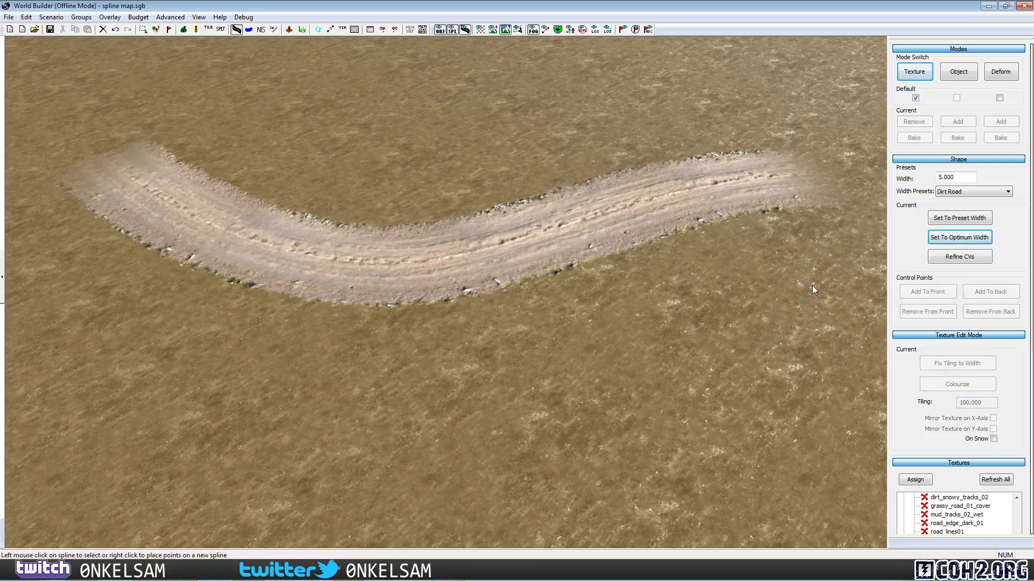
Step: Choose the Rural width preset, apply it to the curved road spline and deselect the spline
left_click(755, 193)
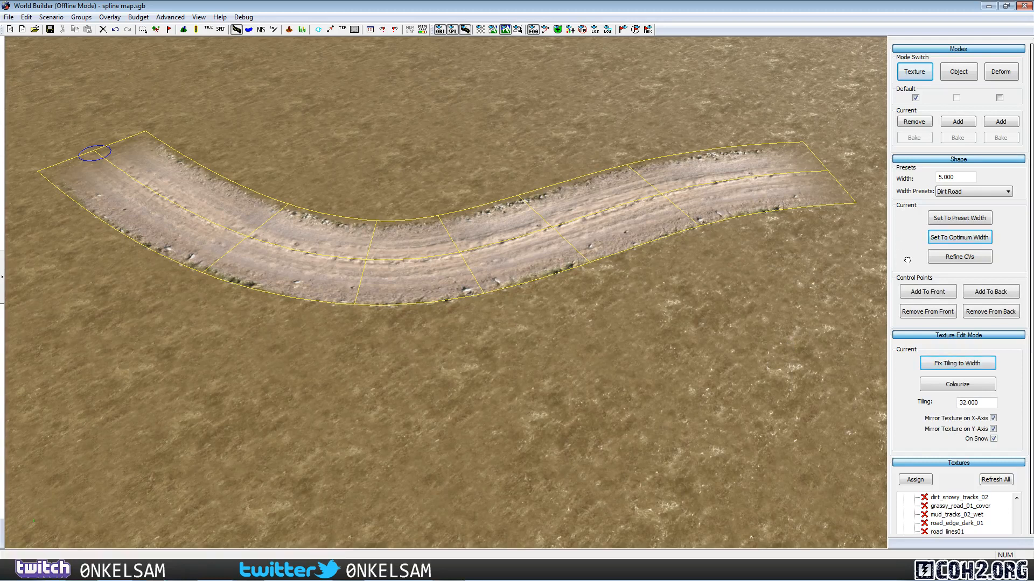
left_click(1007, 192)
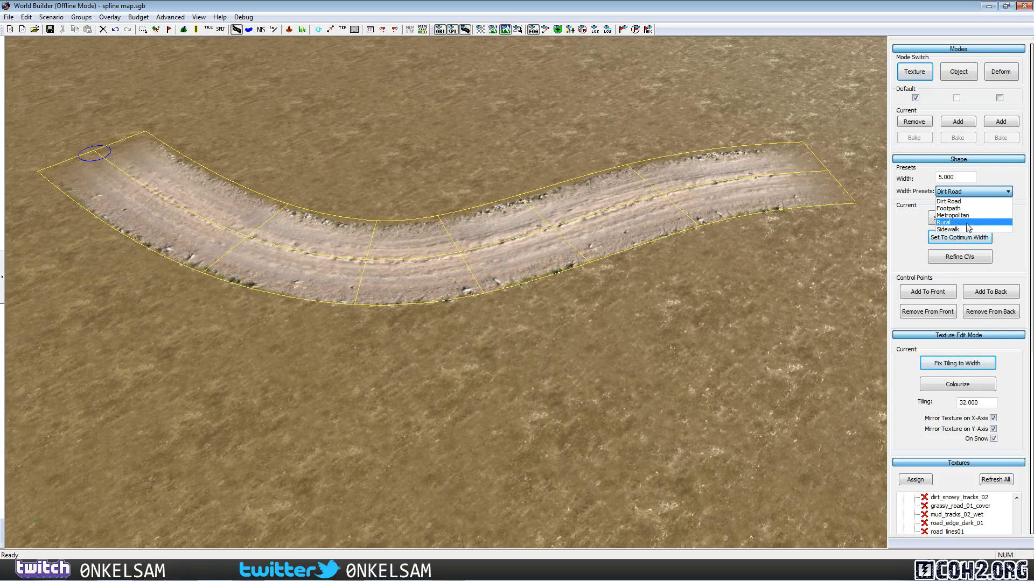
left_click(986, 223)
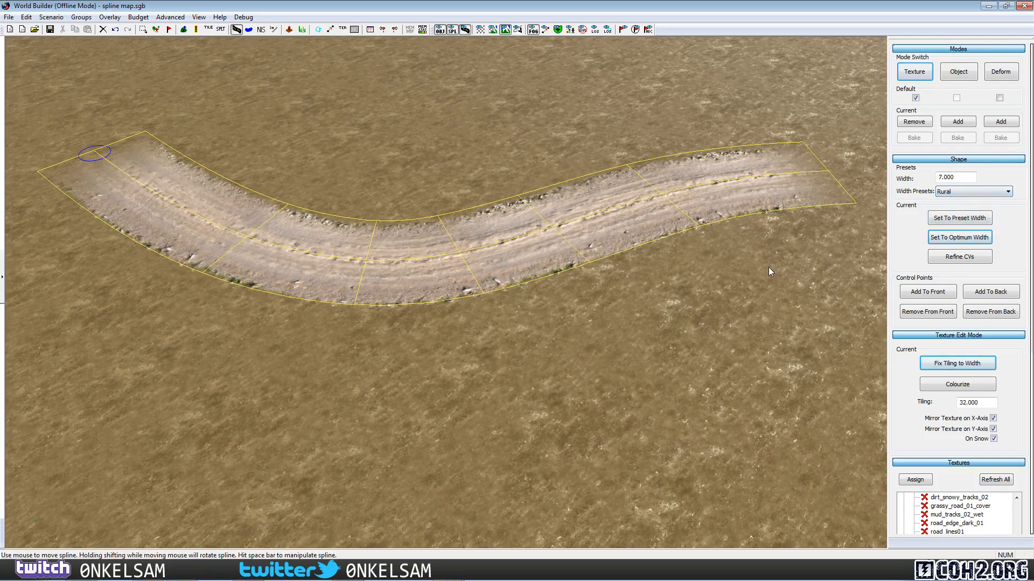
left_click(979, 226)
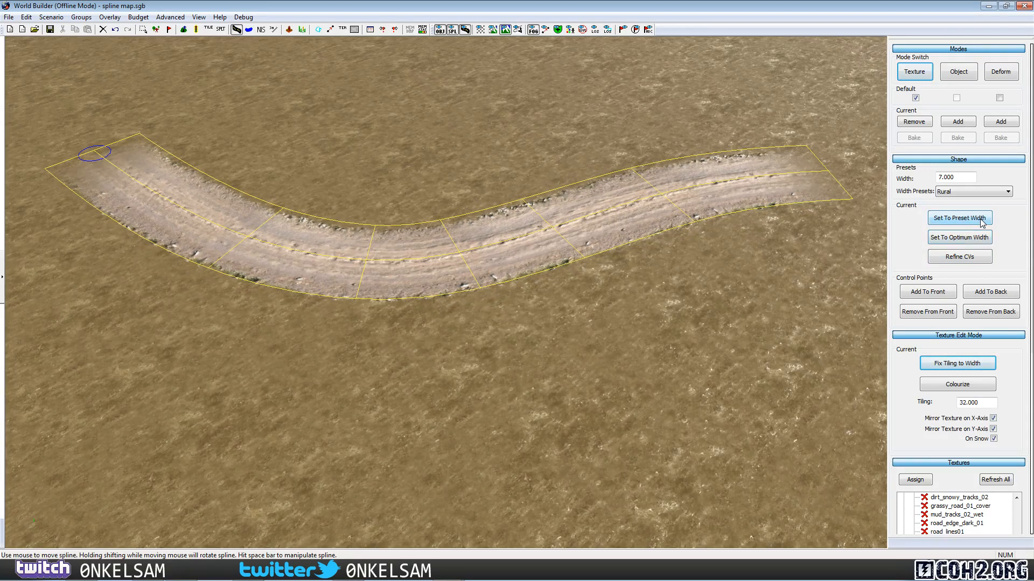
left_click(811, 254)
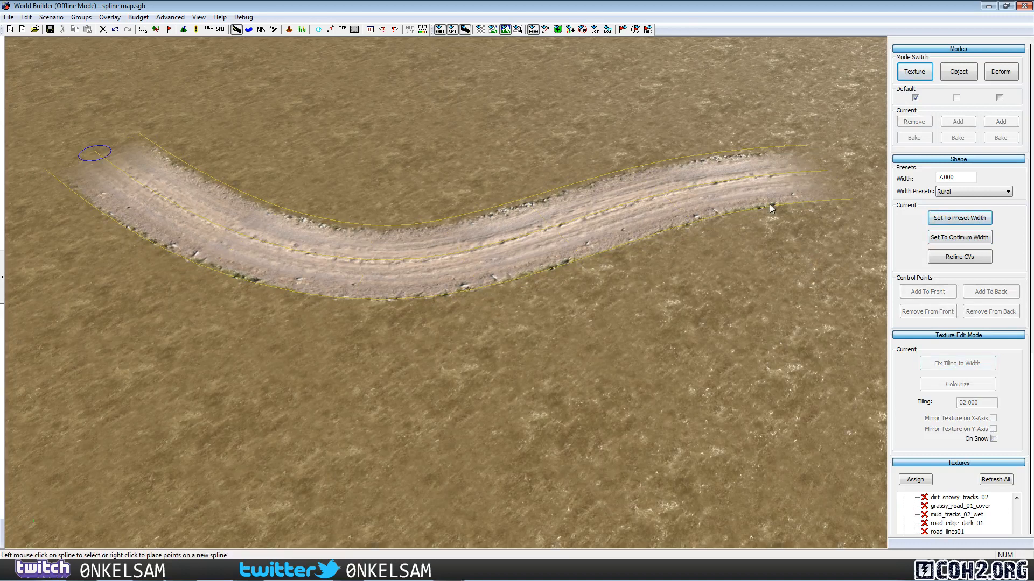
Step: Set the curved road spline back to its optimum width and deselect it
left_click(769, 195)
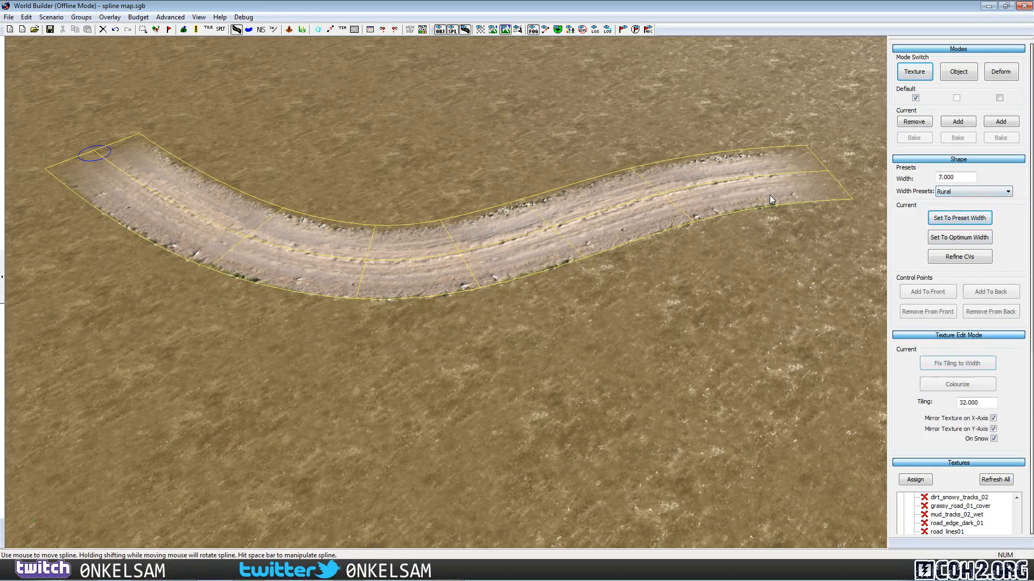
left_click(964, 238)
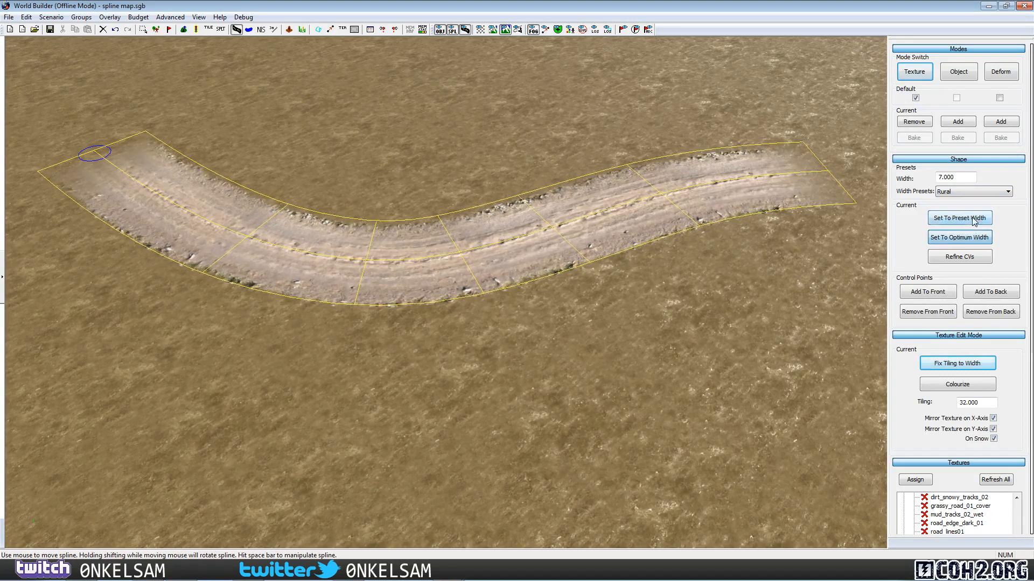
left_click(778, 289)
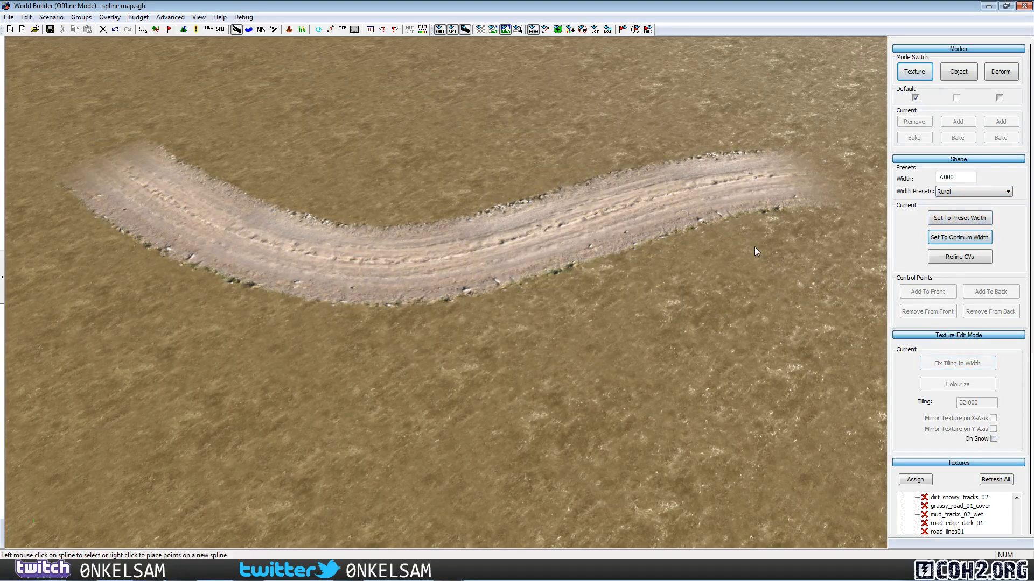
left_click(743, 222)
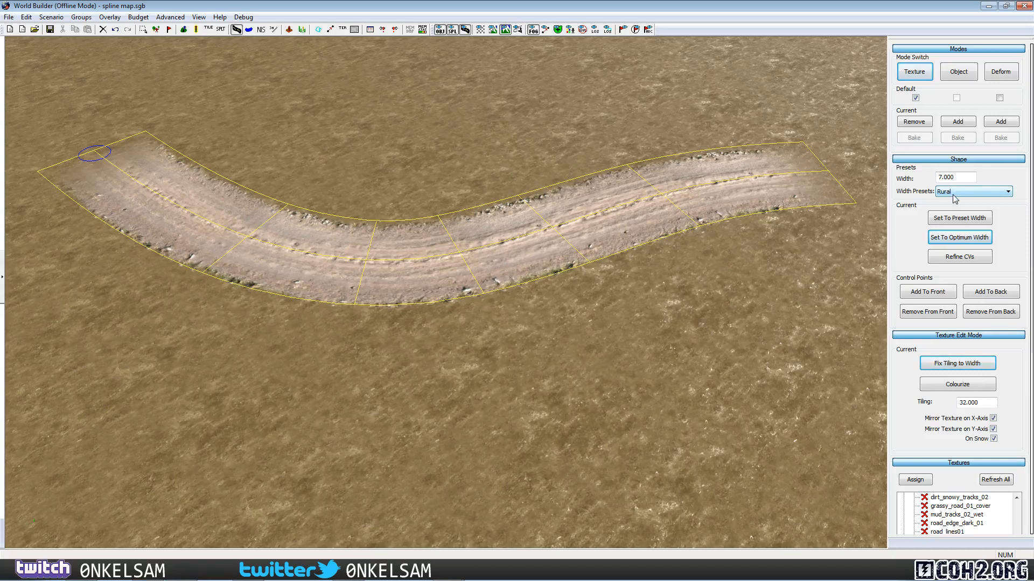
left_click_drag(910, 264, 906, 122)
scroll(908, 139, "down", 5)
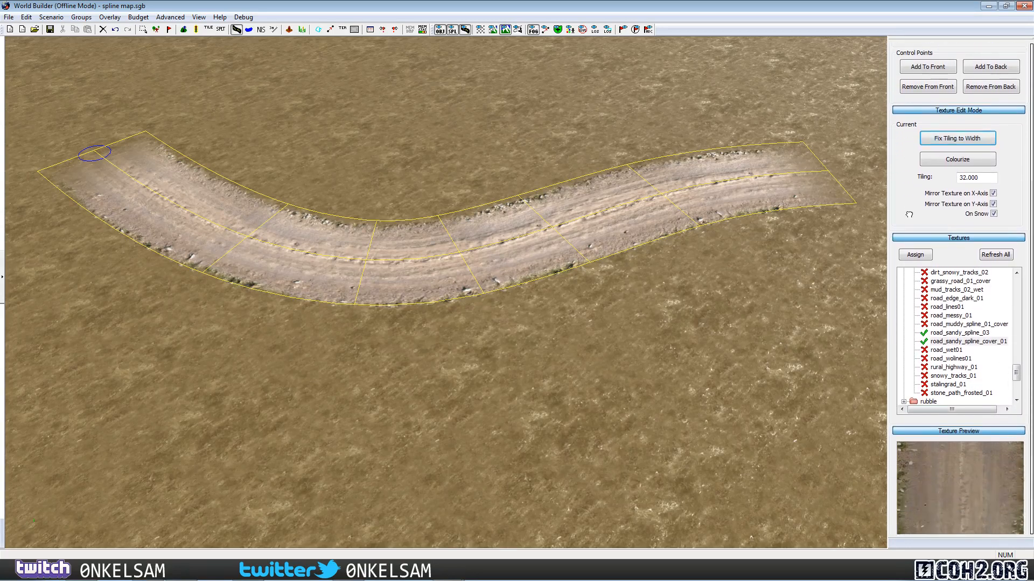
left_click(795, 315)
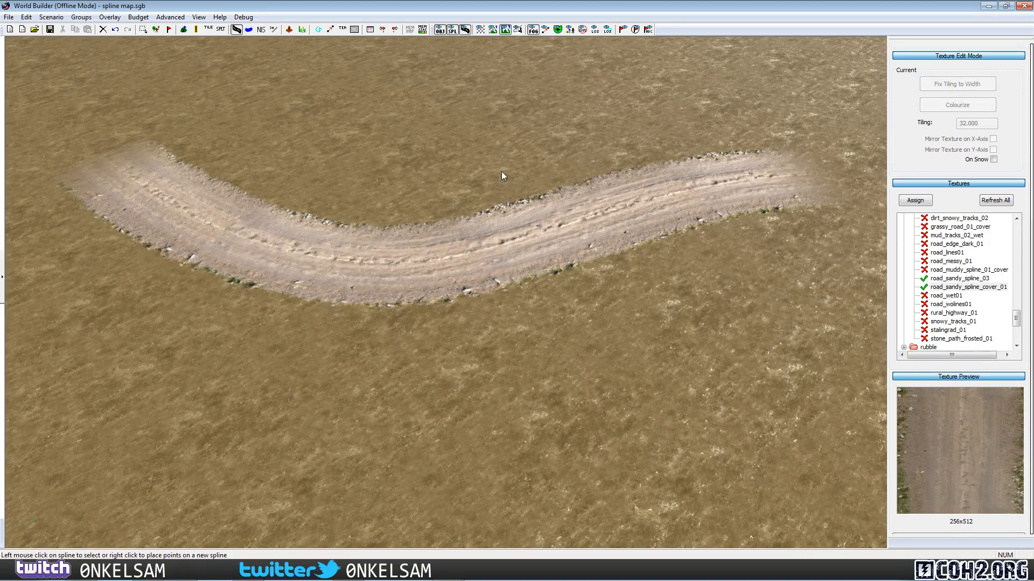
left_click(486, 255)
left_click(539, 285)
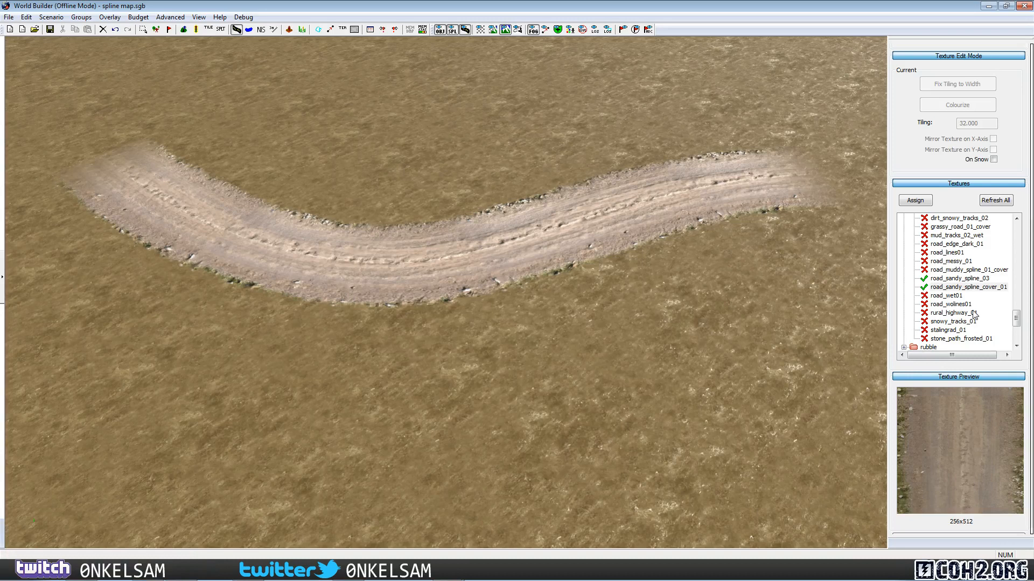
scroll(906, 115, "up", 5)
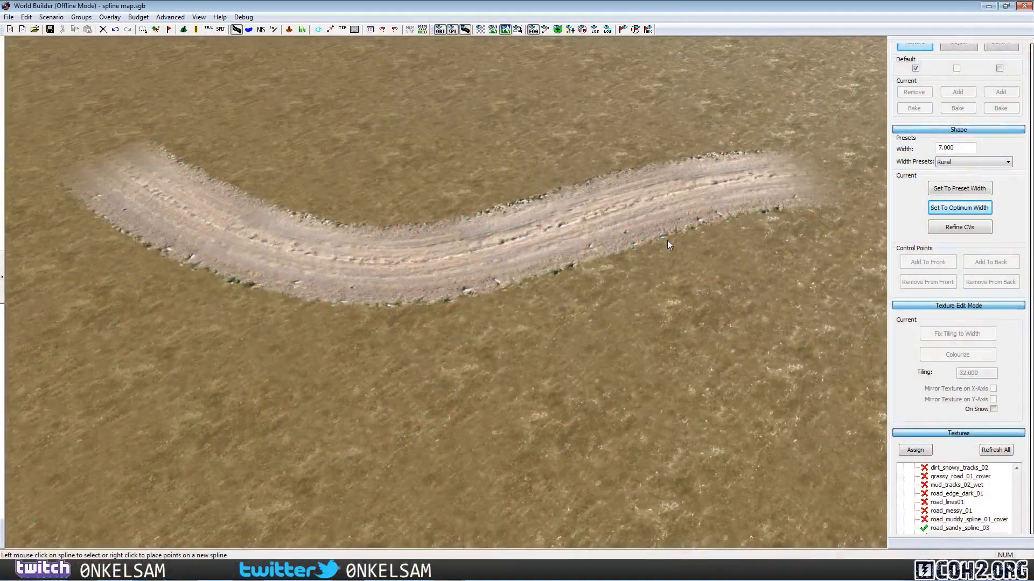
Step: Switch the curved road spline to control-point editing and select its control points one after another along the road
left_click(583, 224)
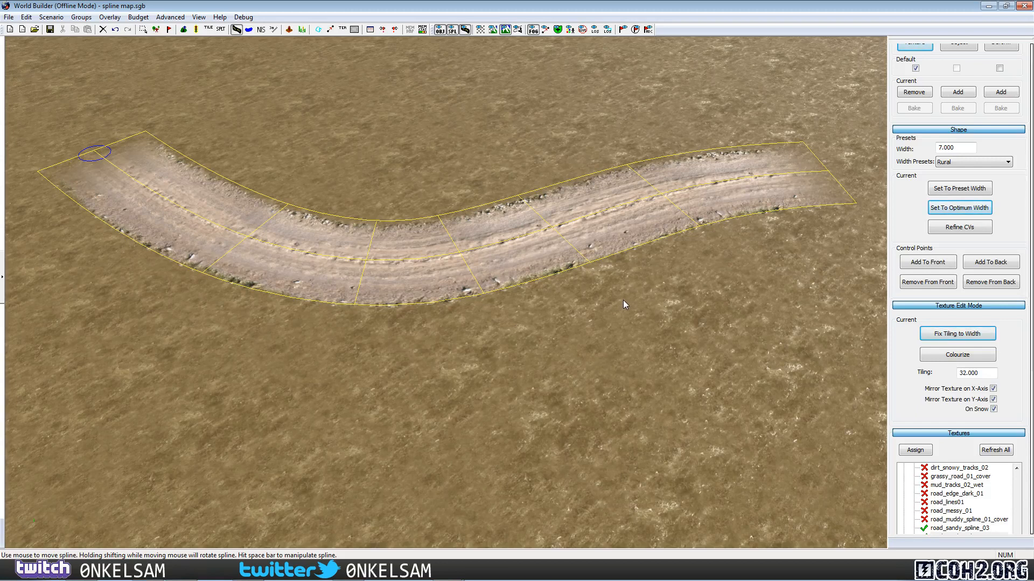
key("space")
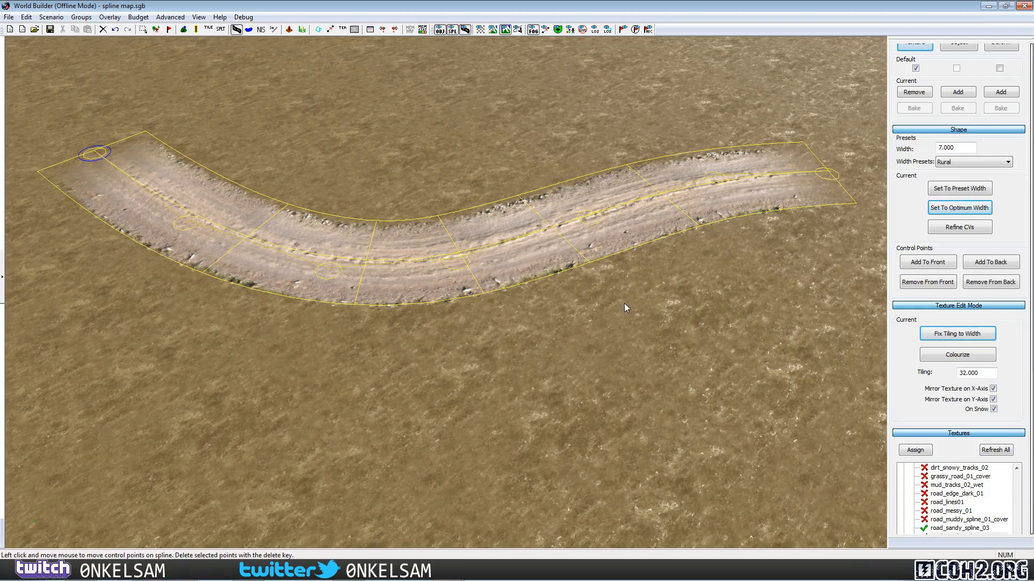
left_click(455, 263)
left_click(328, 271)
left_click(184, 218)
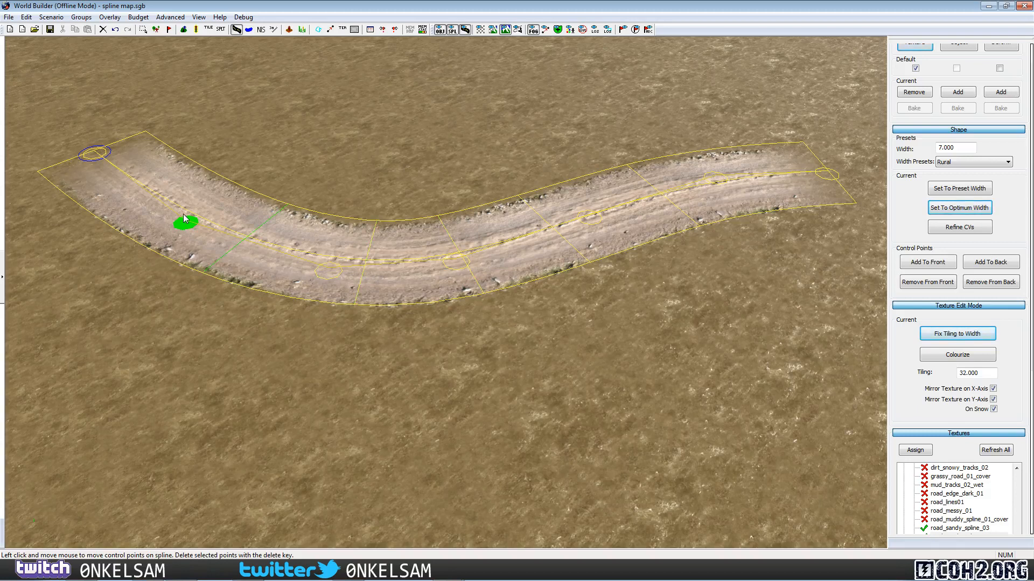
left_click(97, 156)
left_click(456, 262)
left_click(592, 218)
left_click(715, 178)
left_click(826, 174)
Step: Deepen the curved road's bend by moving its second, third and fourth control points outward toward the near side of the terrain
mouse_move(590, 217)
left_mouse_down()
mouse_move(563, 183)
mouse_move(612, 281)
mouse_move(585, 223)
left_mouse_up()
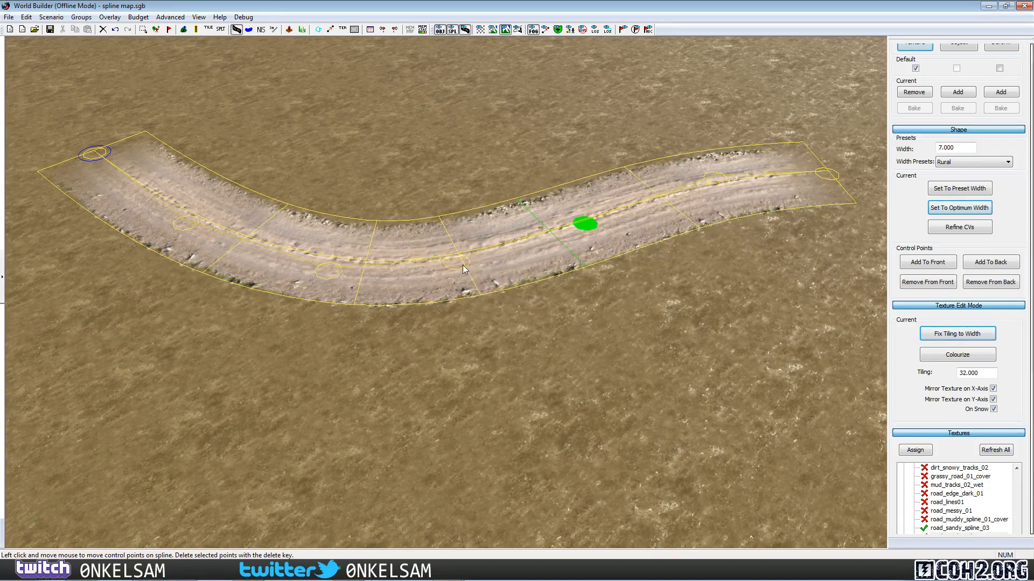
left_click_drag(463, 265, 463, 301)
left_click_drag(326, 272, 280, 289)
left_click_drag(186, 224, 155, 239)
left_click_drag(468, 305, 457, 297)
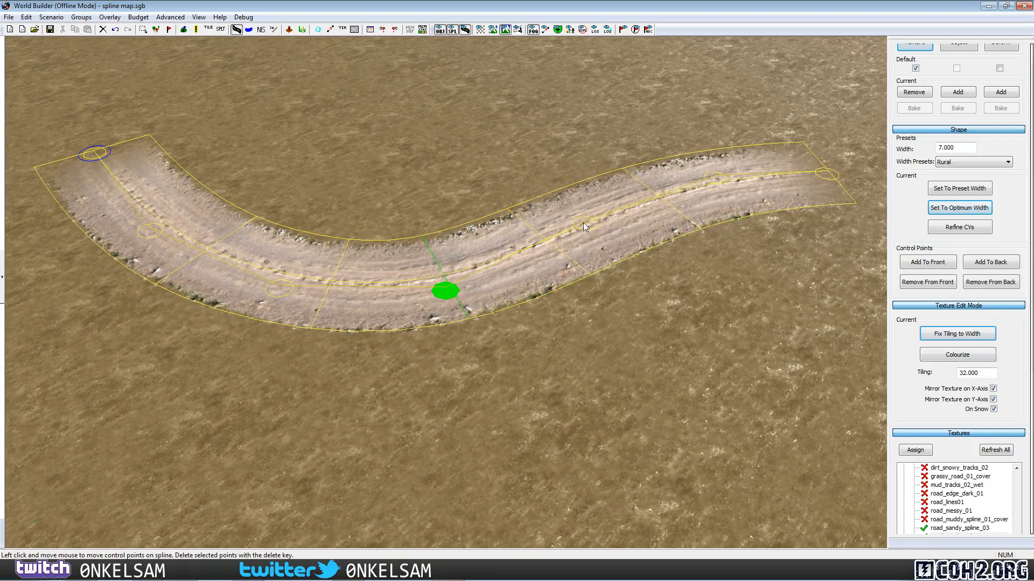
Step: Straighten the road's second half by moving the fifth and sixth control points nearer, and extend the road by moving its end point outward
left_click_drag(583, 223, 596, 247)
left_click_drag(714, 179, 722, 201)
left_click_drag(830, 173, 860, 175)
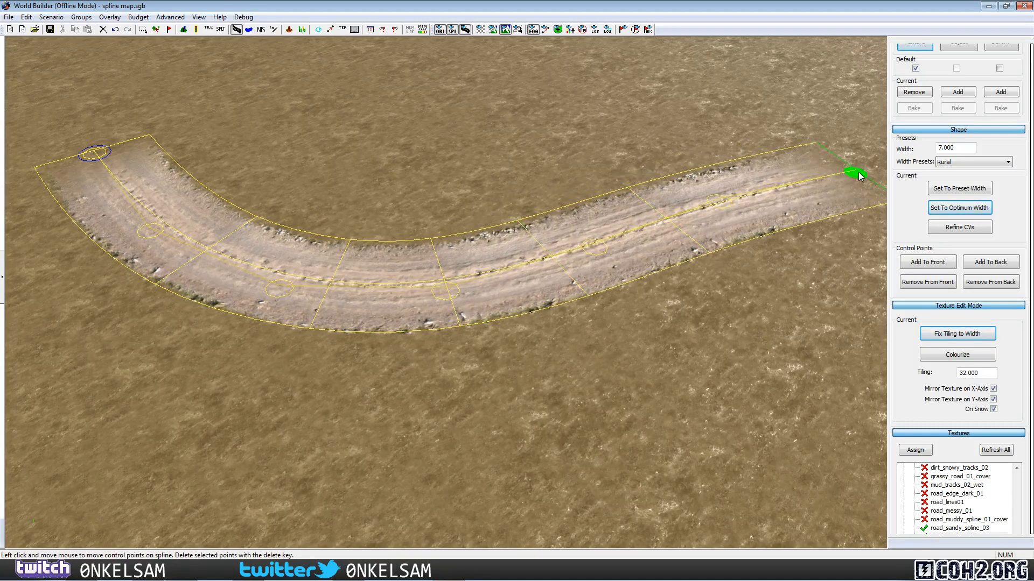
Step: Give the curved road an S-bend by moving its sixth and fifth control points toward the far side of the terrain, and deselect it
left_click_drag(712, 201, 712, 182)
left_click_drag(596, 249, 581, 224)
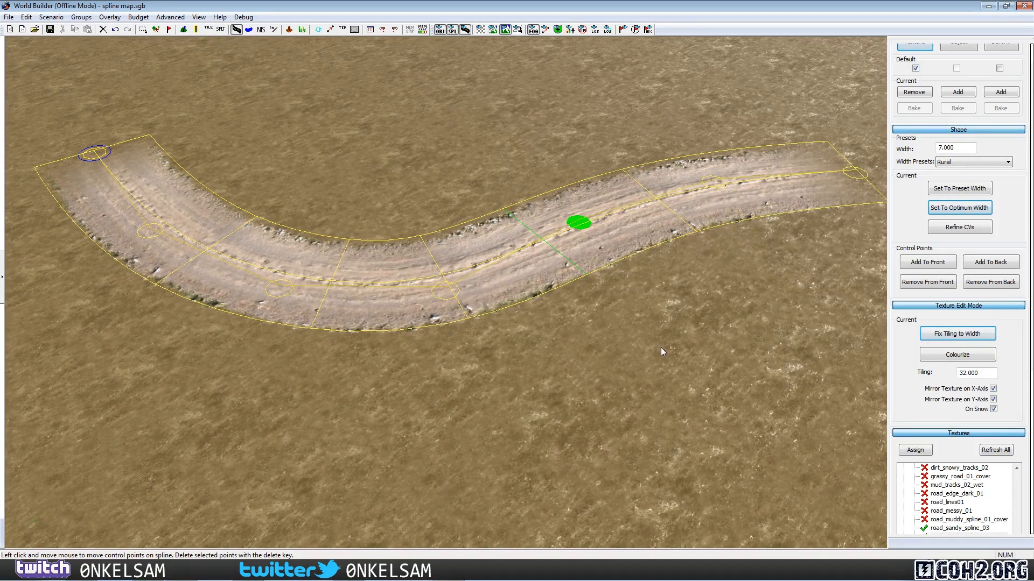
left_click(661, 348)
left_click(653, 349)
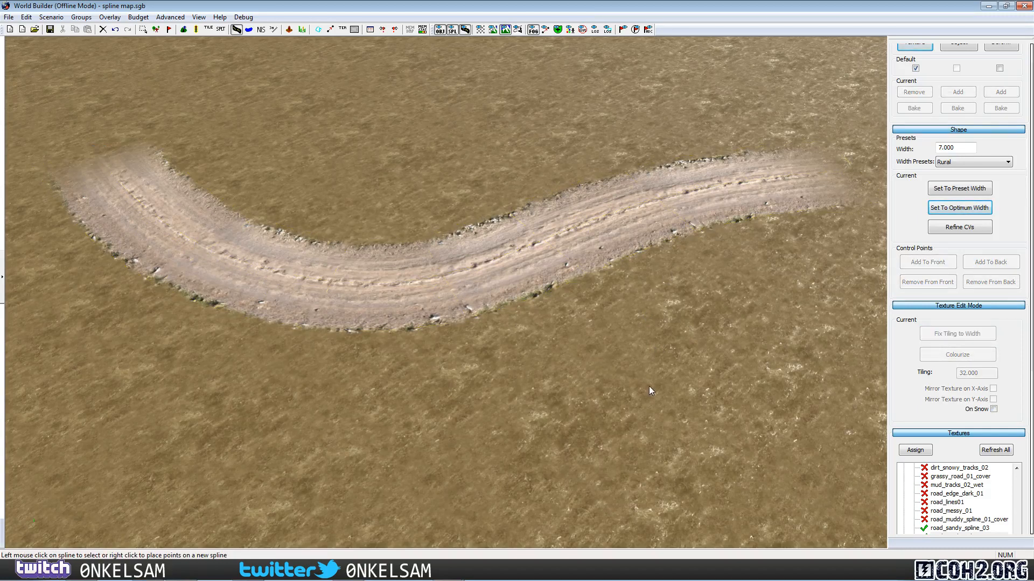
Step: Widen the curved road spline freehand, set it back to its optimum width and deselect it
left_click(594, 240)
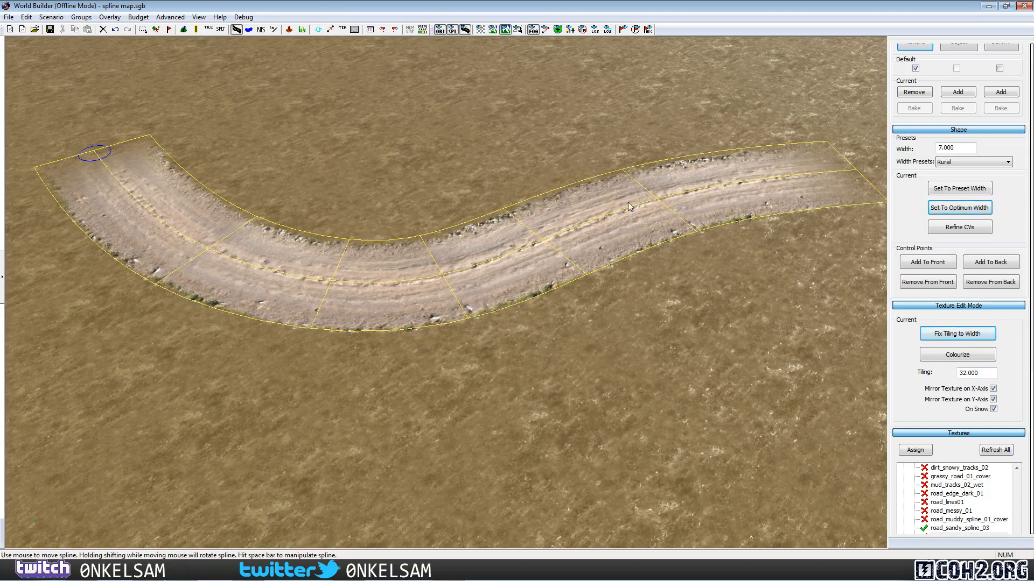
key("Up")
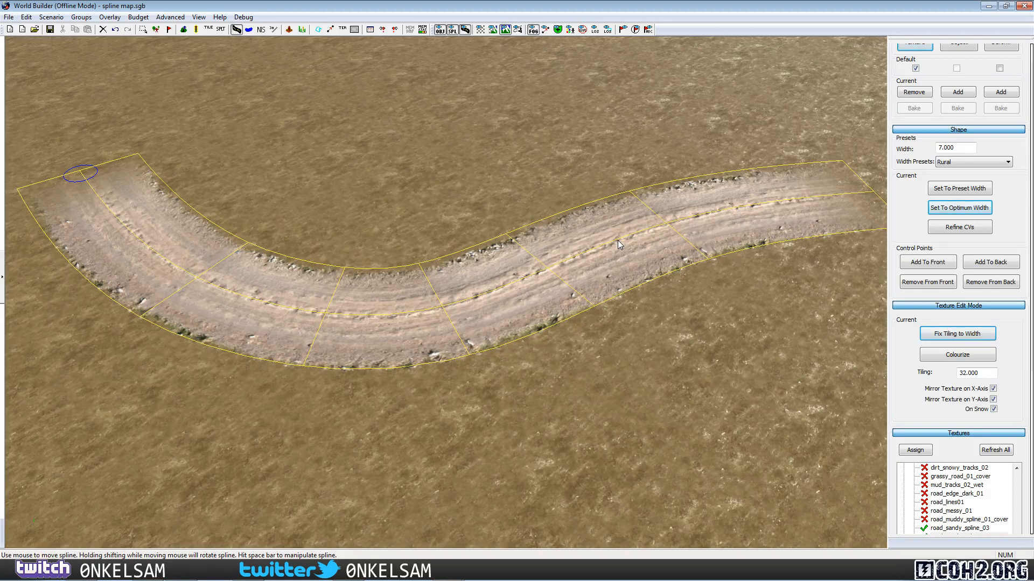
left_click_drag(618, 241, 653, 249, "ctrl")
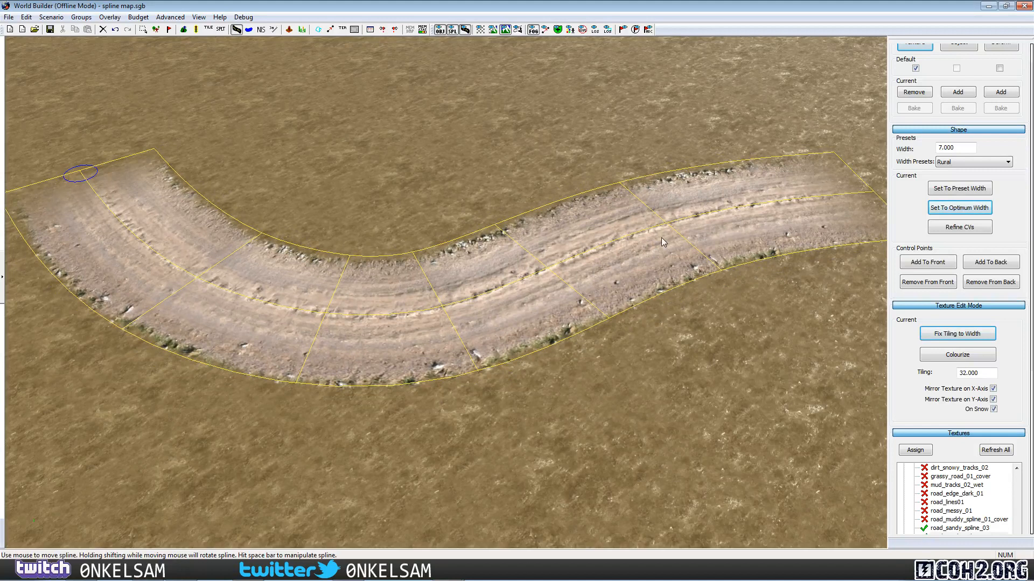
mouse_move(631, 257)
left_mouse_down("ctrl")
mouse_move(596, 231)
mouse_move(635, 254)
left_mouse_up("ctrl")
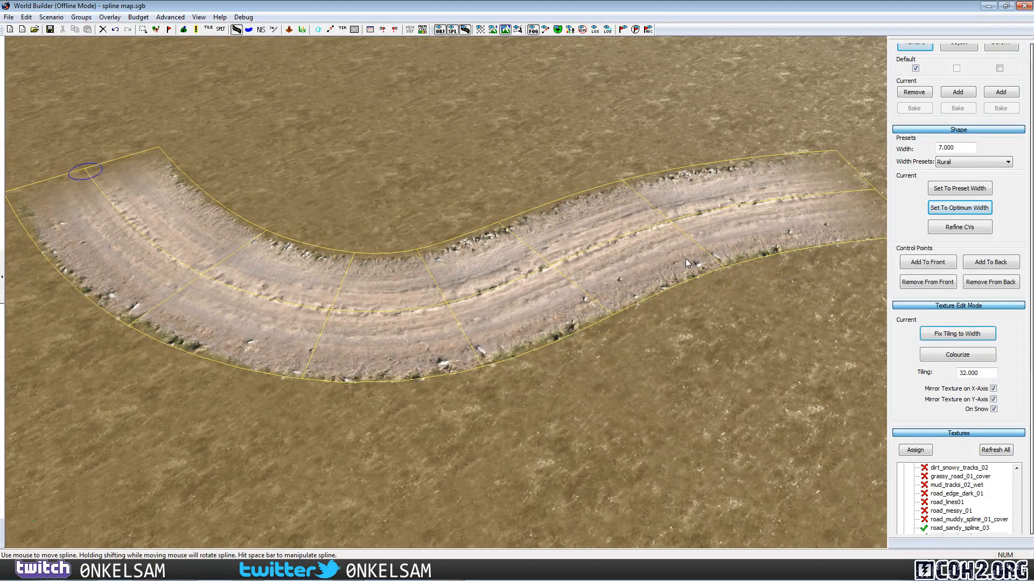
left_click(943, 208)
left_click(687, 323)
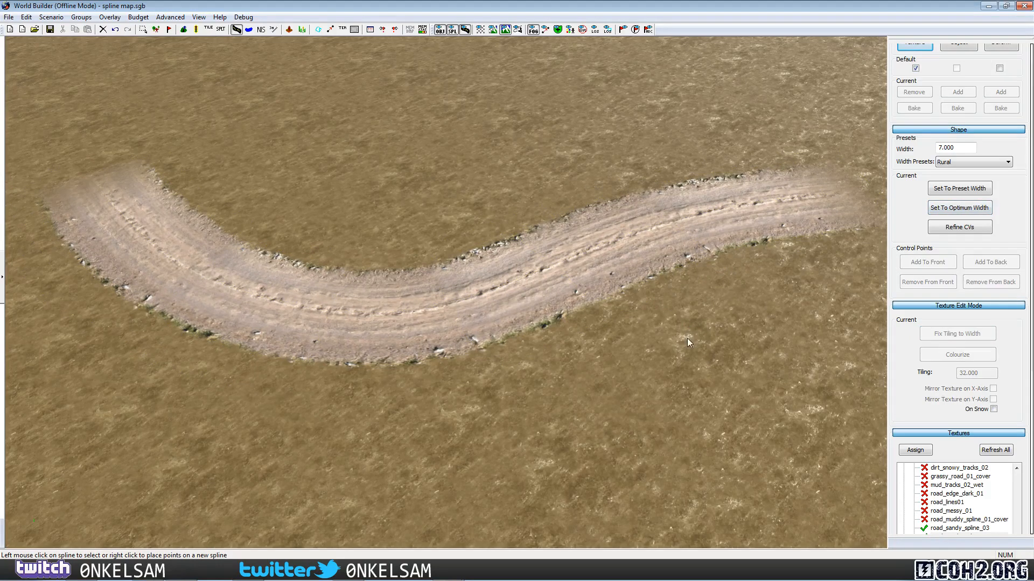
Step: Rotate the whole curved road spline counterclockwise, shift it a little sideways across the terrain, and deselect it
left_click(639, 254)
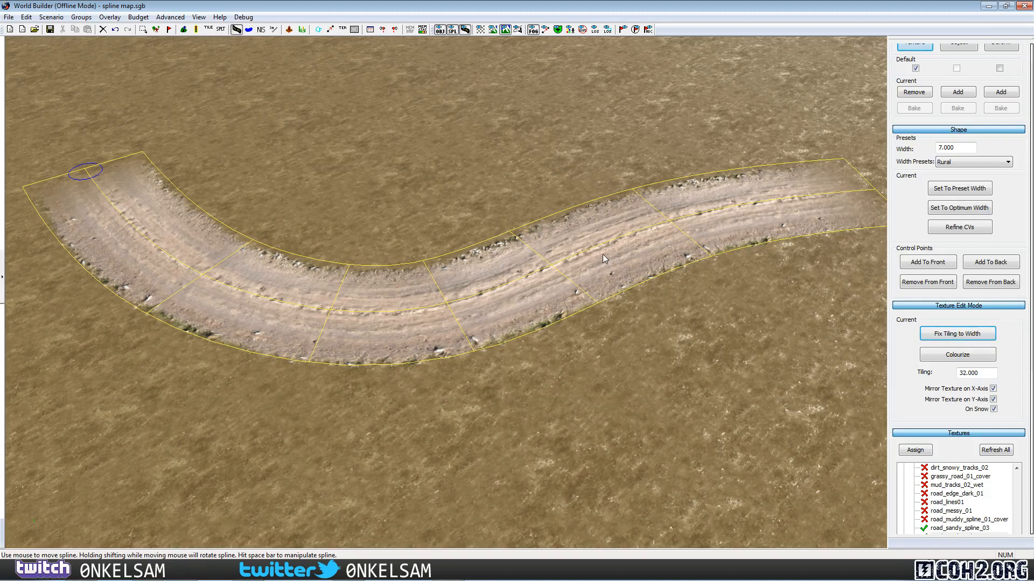
middle_click_drag(601, 254, 609, 226)
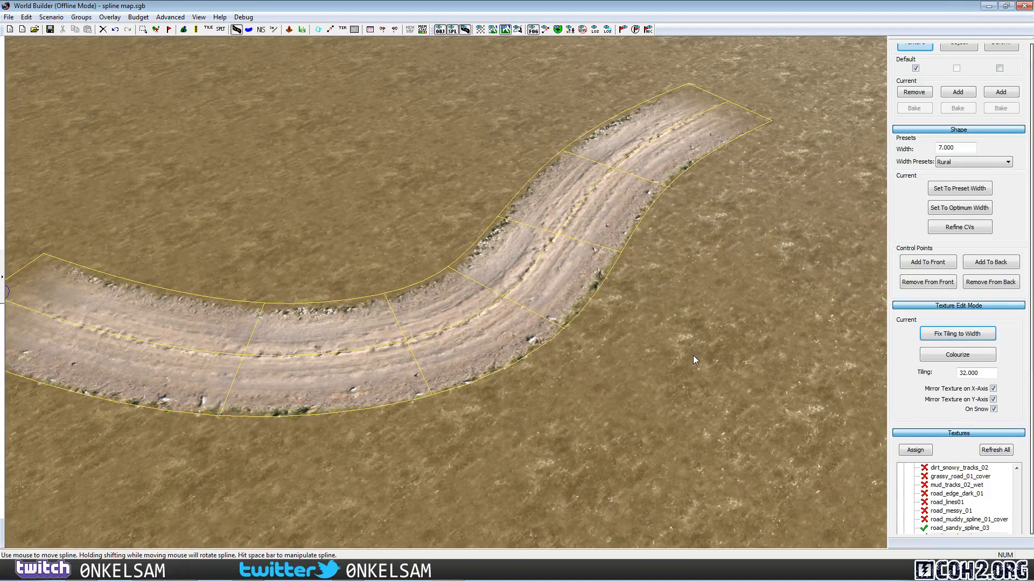
left_click(696, 287)
middle_click_drag(695, 286, 664, 276)
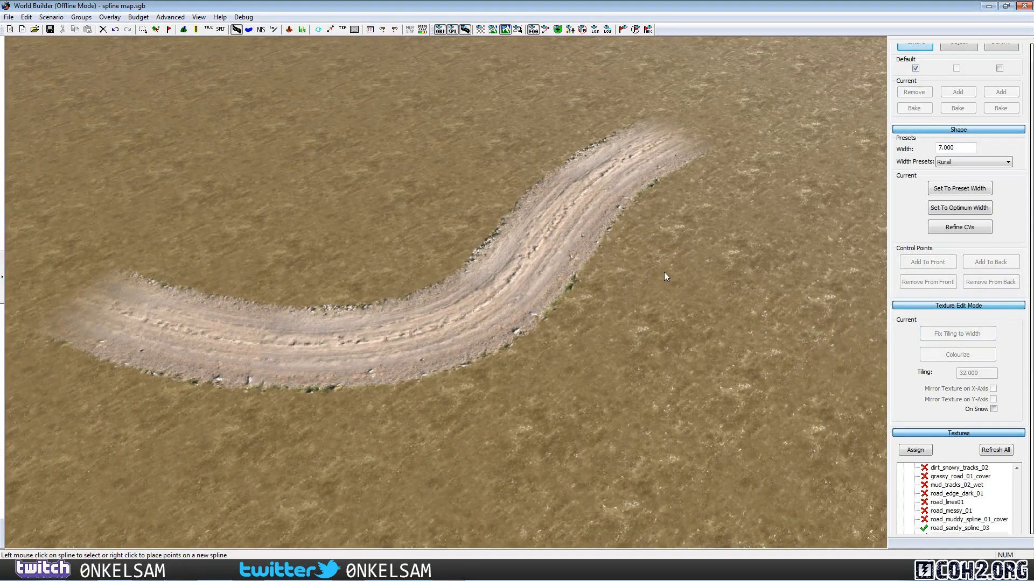
left_click_drag(530, 263, 590, 264)
left_click(711, 340)
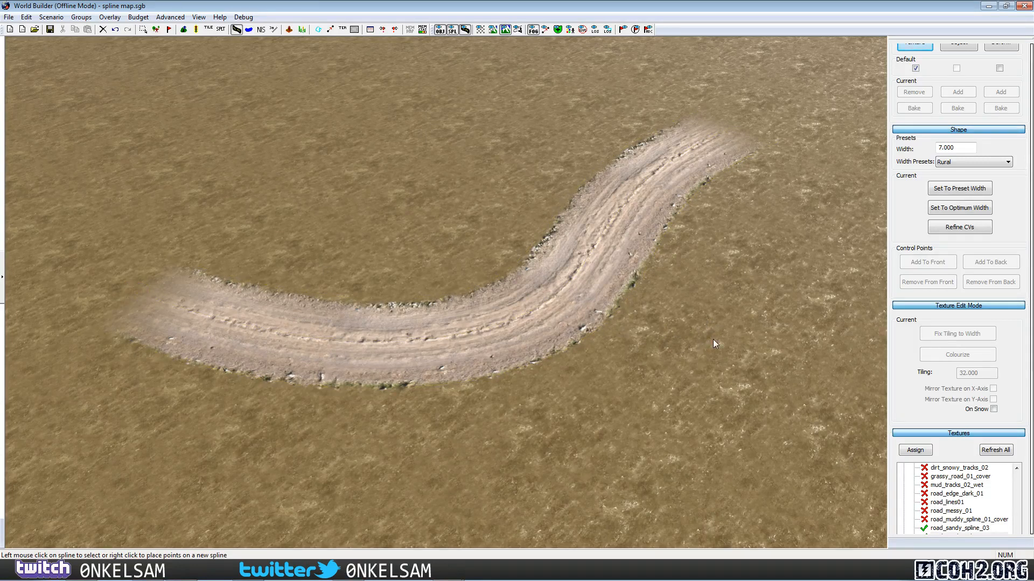
left_click(644, 225)
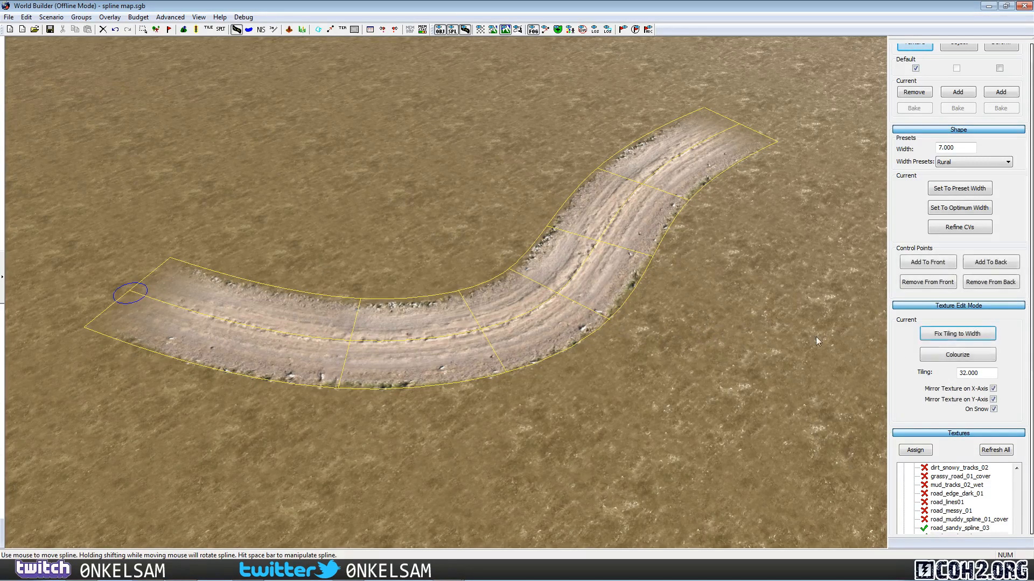
left_click(716, 328)
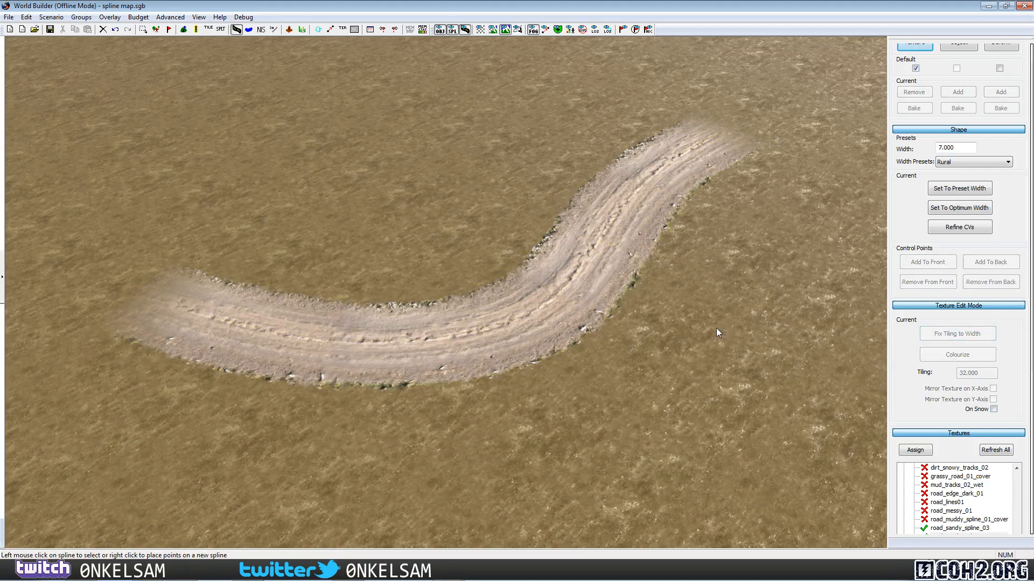
Step: Select the gravel road and the dark track-mark spline in turn, and move the track marks onto the gravel road's near edge
scroll(715, 327, "down", 3)
key("Left")
key("Left")
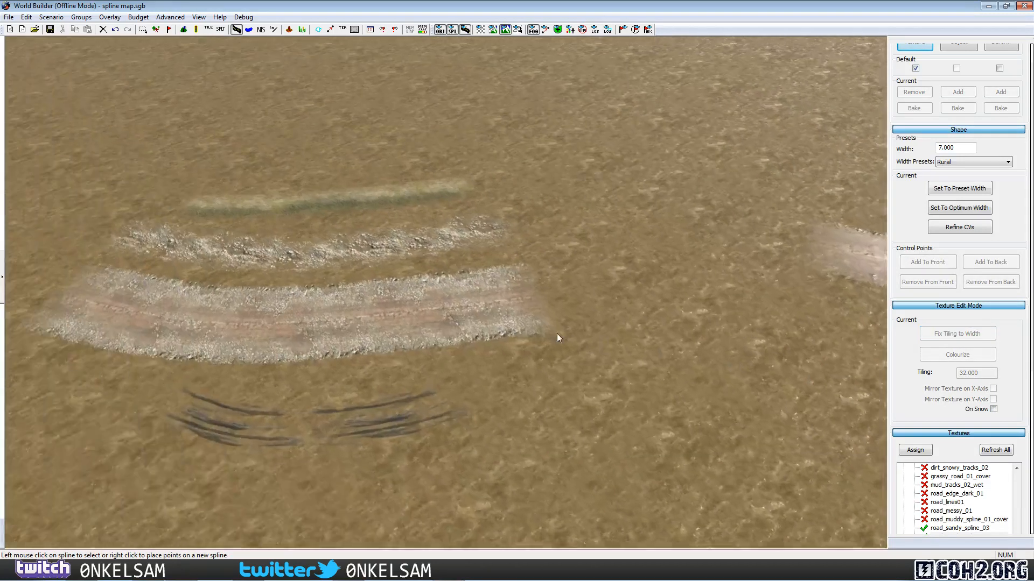
scroll(557, 366, "up", 3)
scroll(554, 369, "down", 2)
key("Down")
scroll(512, 329, "up", 2)
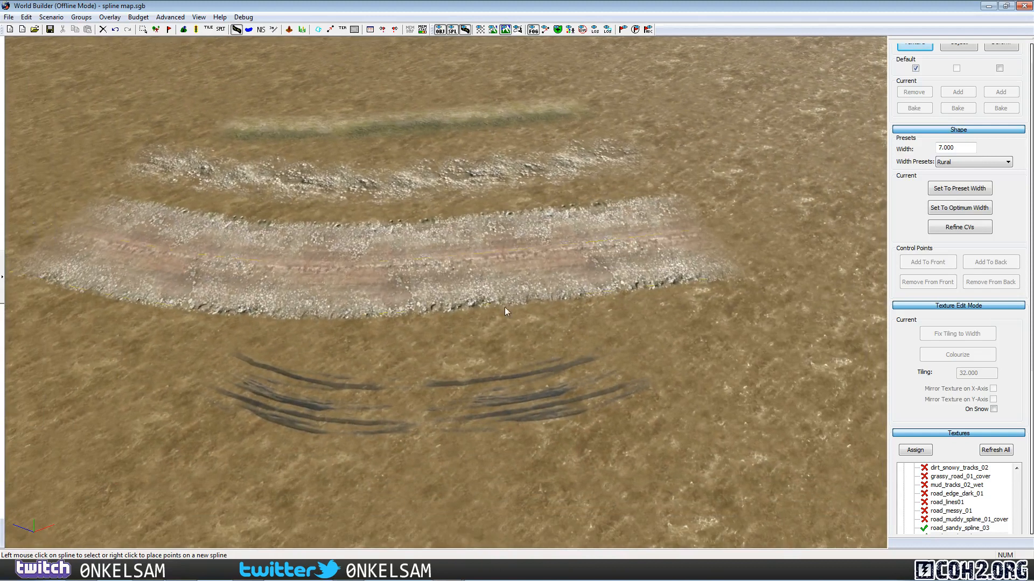
left_click(490, 263)
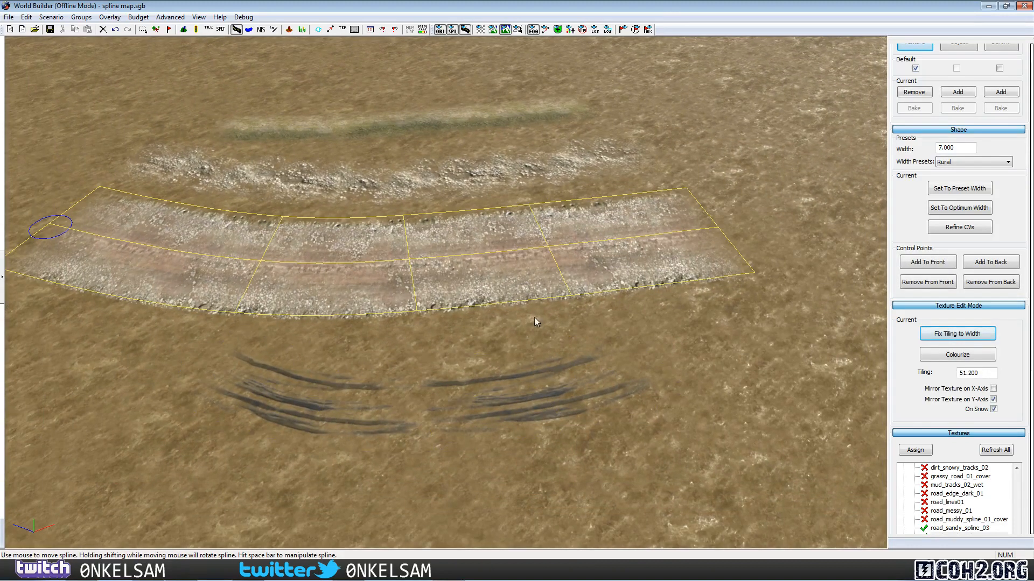
left_click(574, 411)
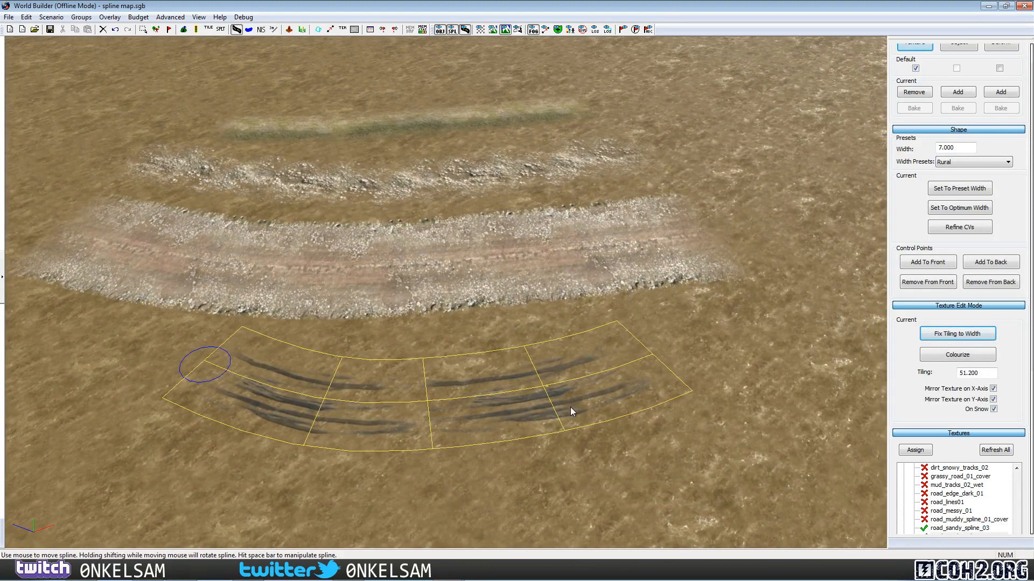
left_click(654, 239)
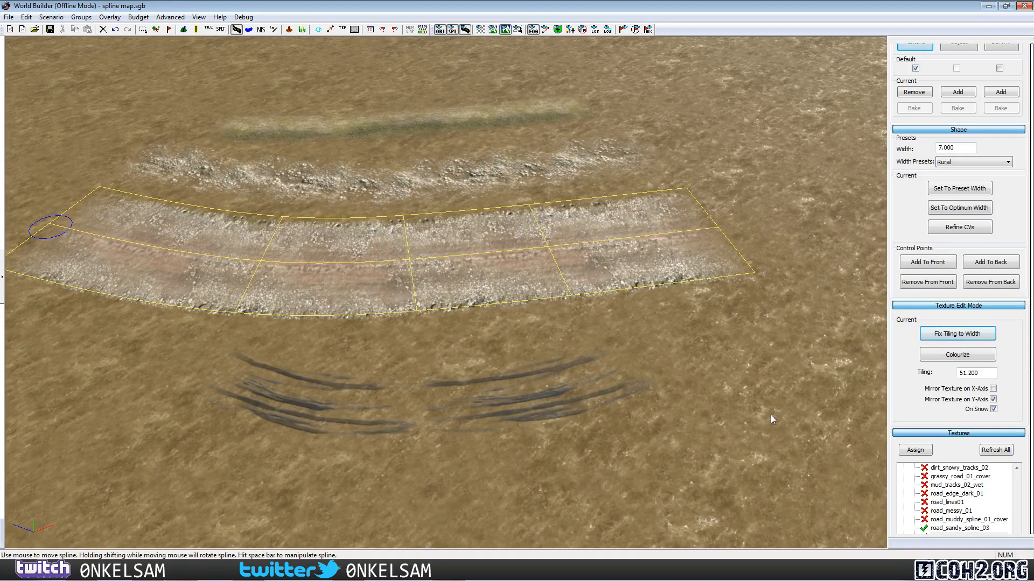
left_click(605, 407)
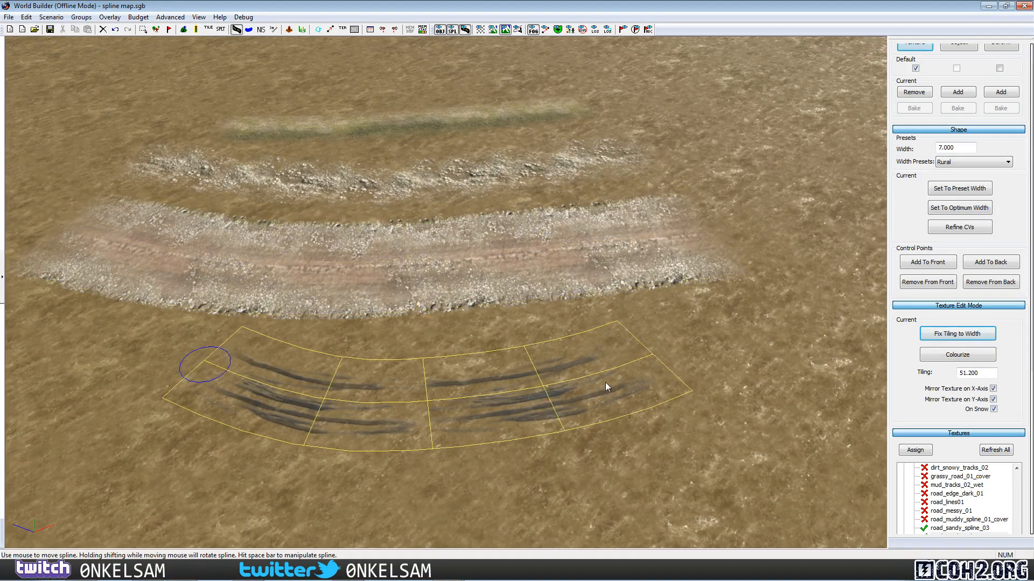
left_click_drag(582, 406, 538, 305)
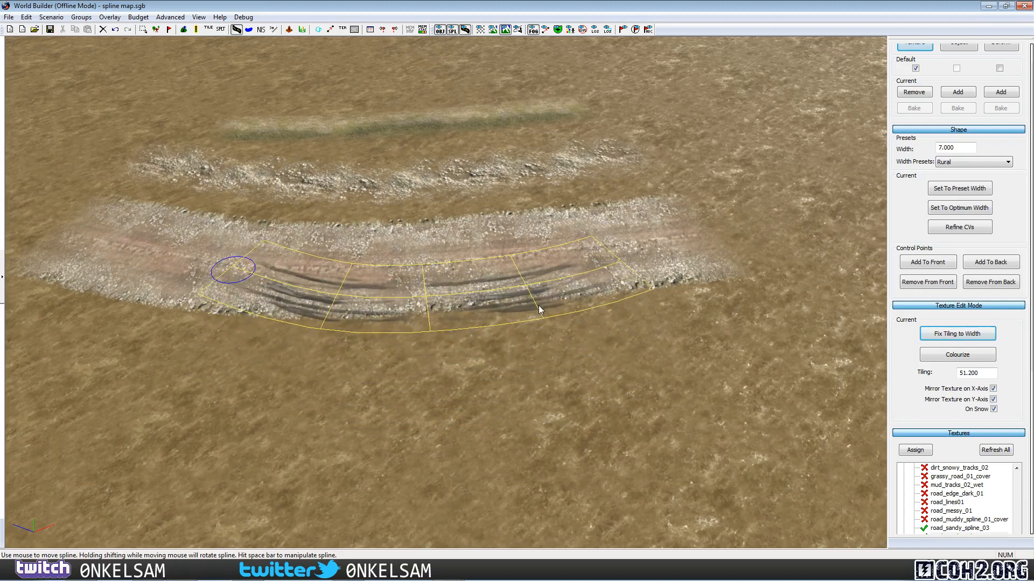
Step: Select the gravel road to layer it above the track marks, move the track marks further onto the road, and deselect them
left_click(540, 279)
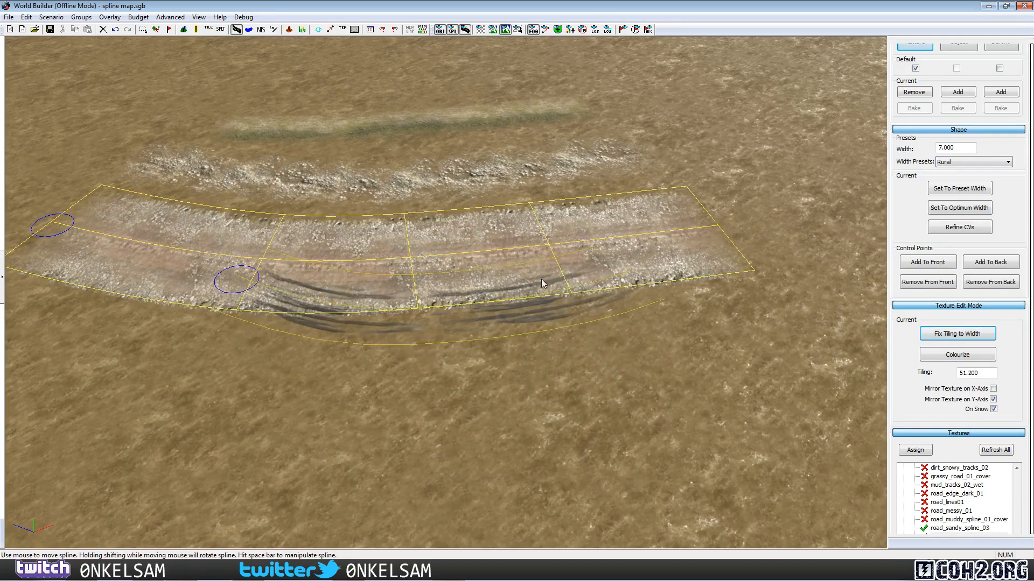
left_click(610, 394)
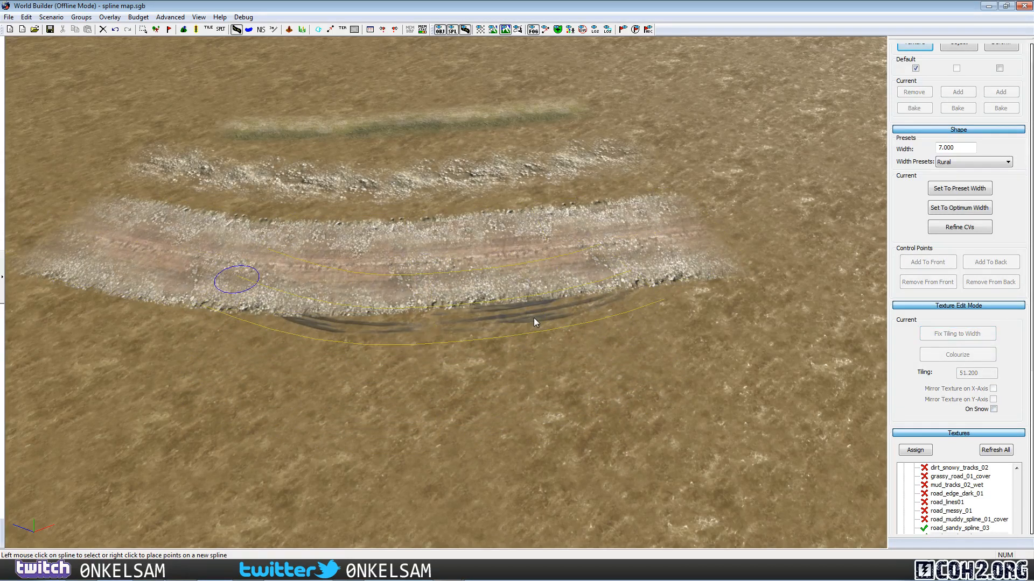
left_click(543, 342)
left_click_drag(544, 345, 560, 337)
middle_click_drag(560, 337, 637, 415)
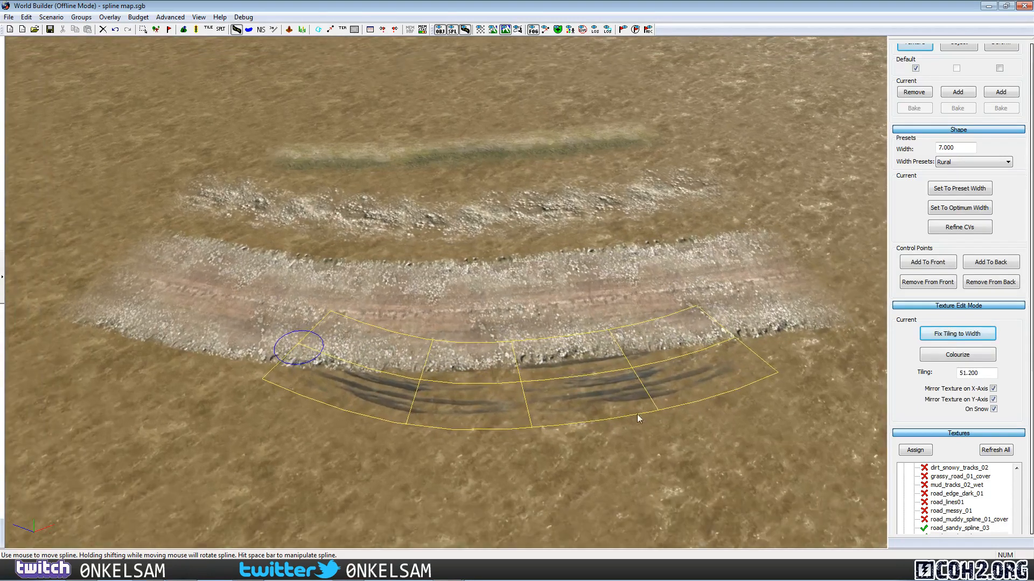
left_click_drag(631, 391, 614, 360)
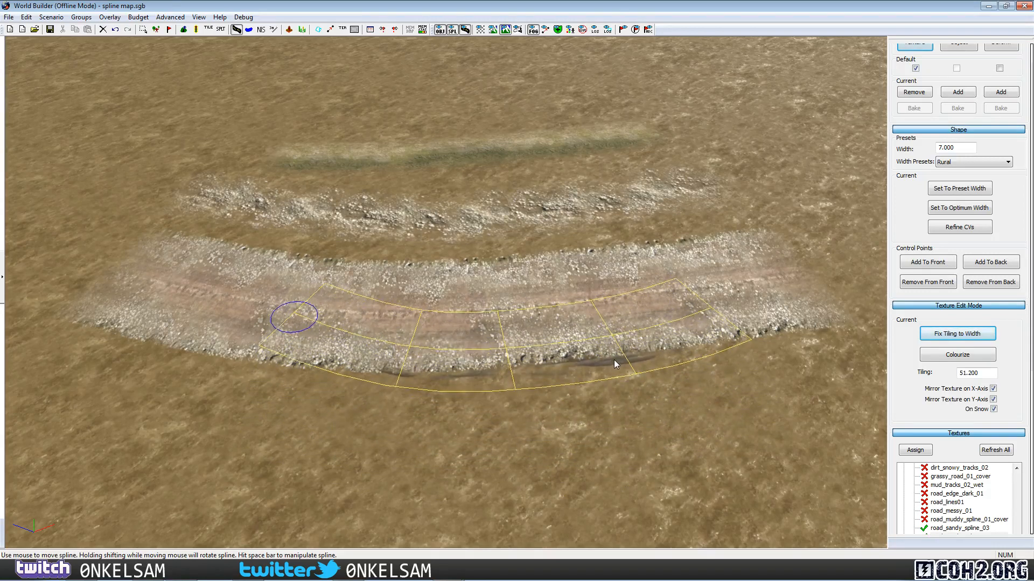
left_click(684, 492)
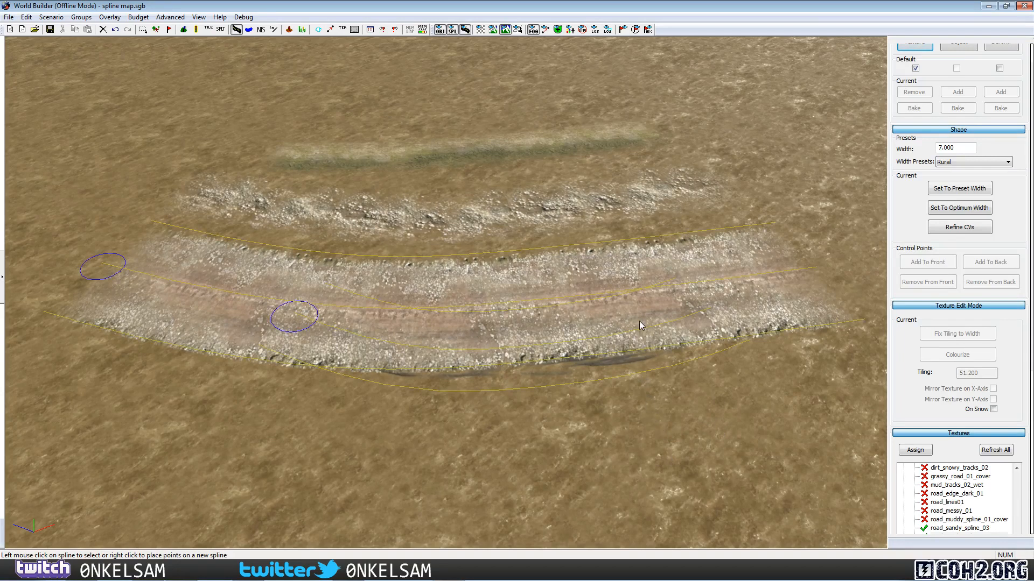
Step: Test selecting the overlapping splines: pick both where they overlap, pick the gravel road alone, and add the track marks to the selection
left_click(673, 319)
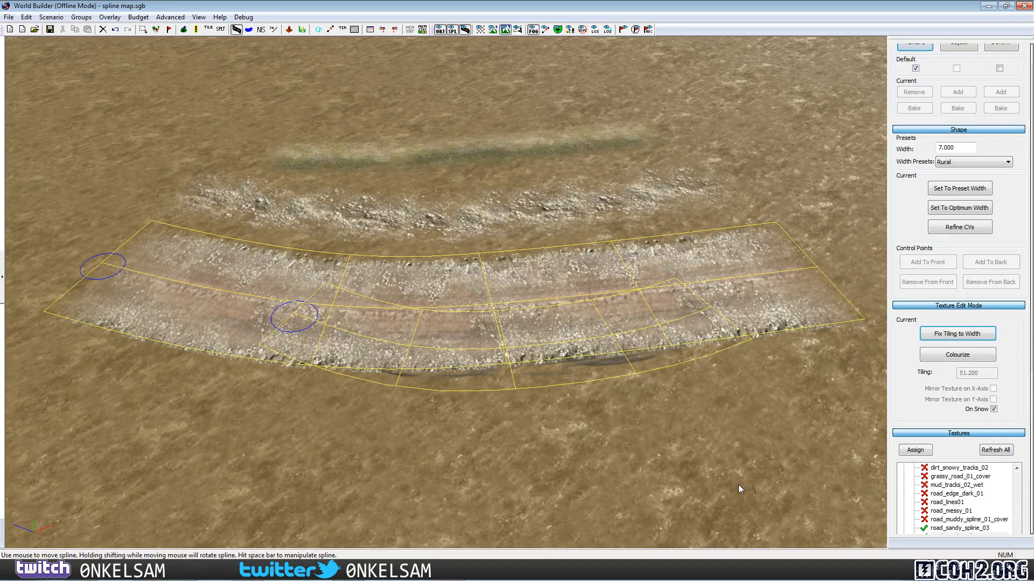
left_click(777, 427)
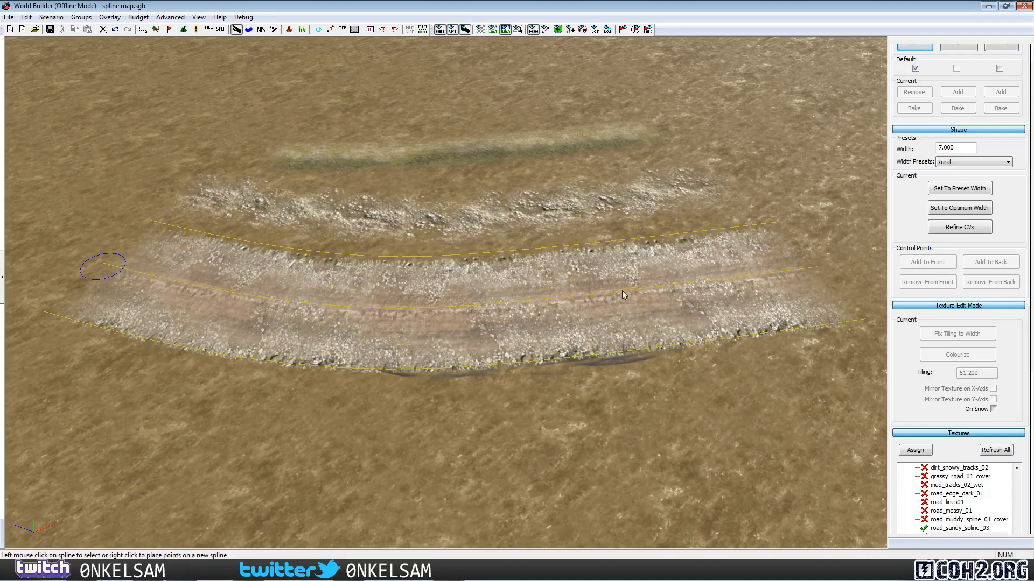
left_click(660, 321)
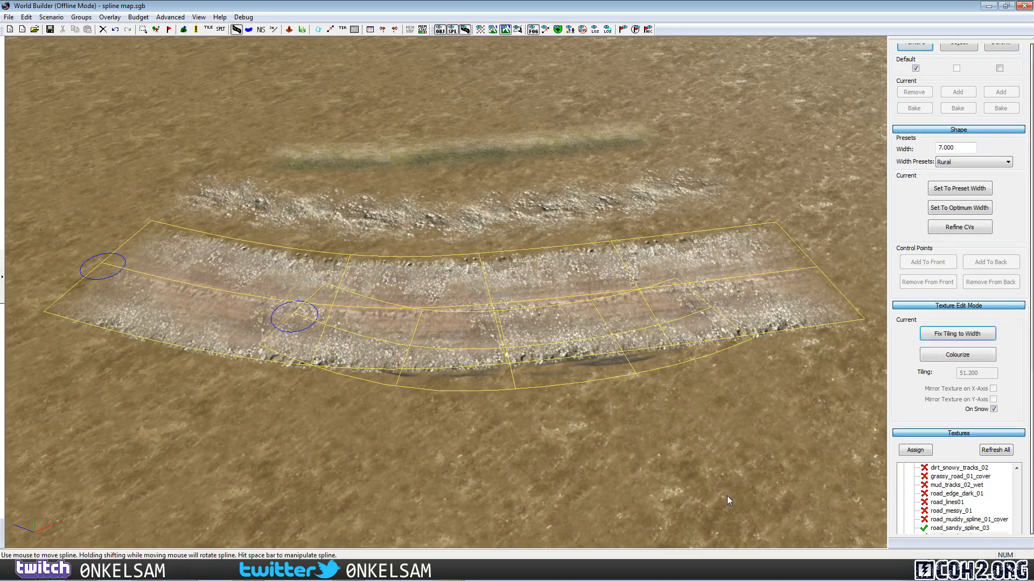
left_click(779, 423)
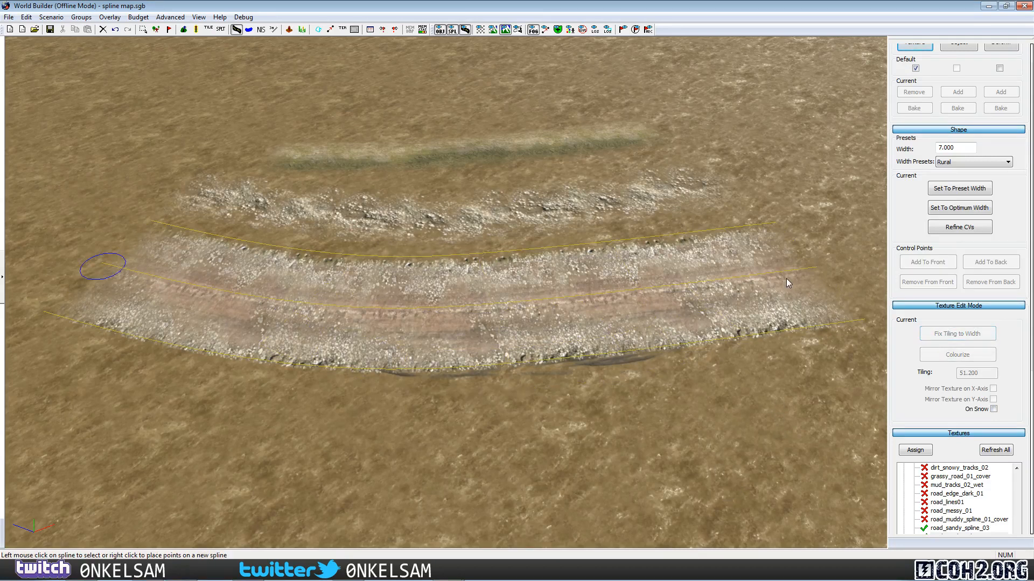
left_click(786, 278)
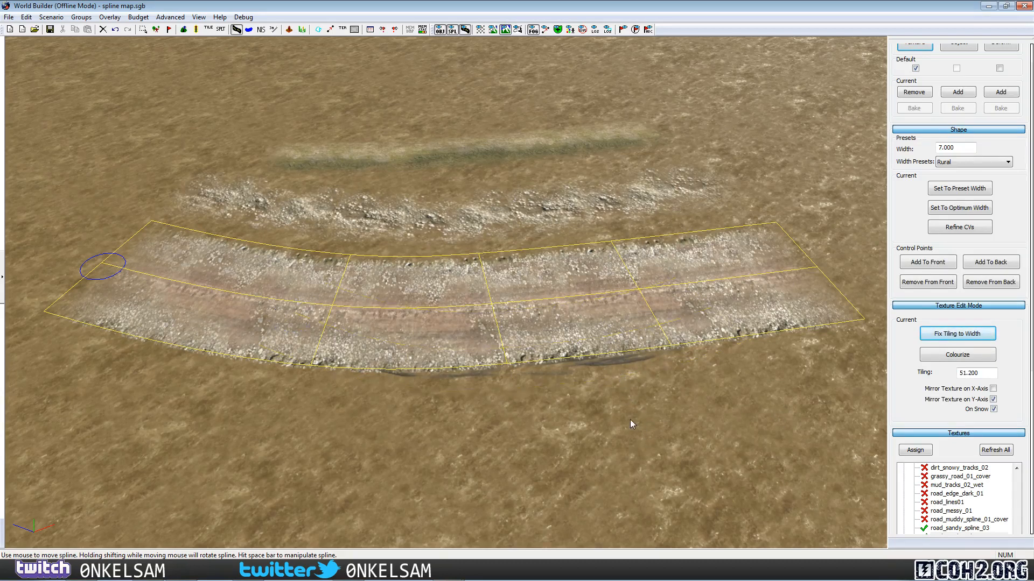
left_click(619, 372, "ctrl")
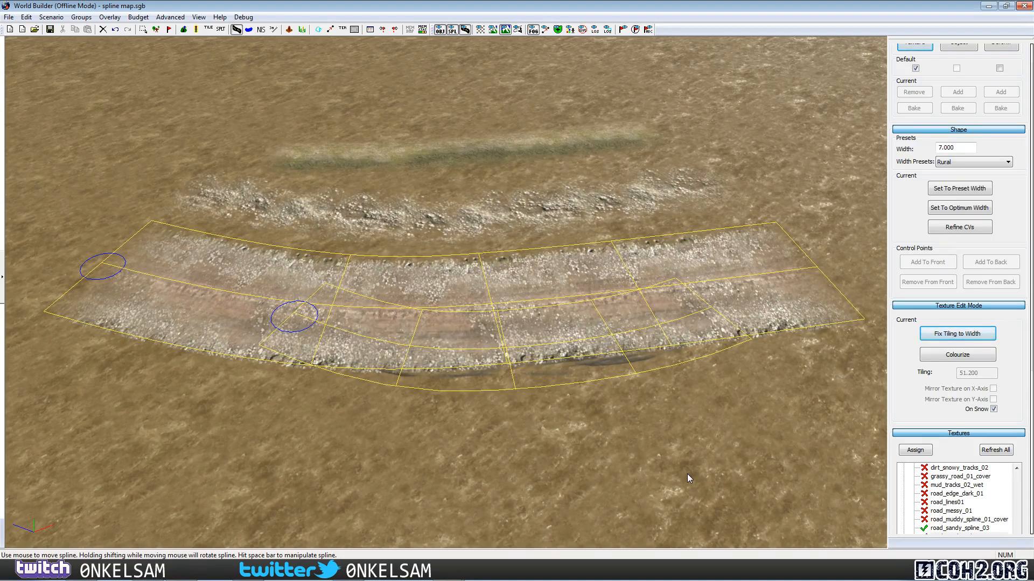
Step: Select only the track-mark spline to layer it above the gravel road, move it onto the road's middle, and deselect it
left_click(628, 362)
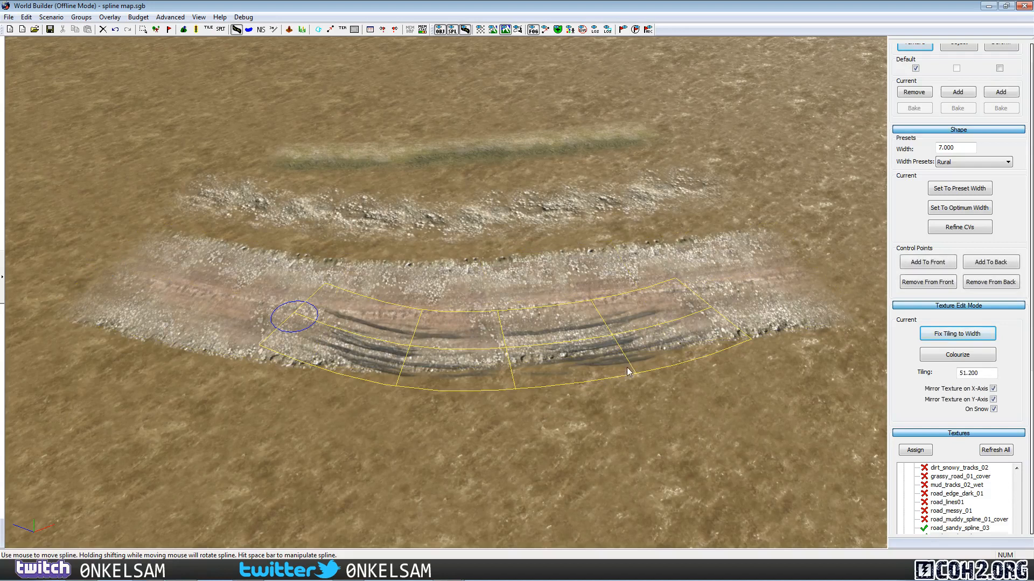
left_click_drag(627, 367, 621, 332)
left_click(693, 465)
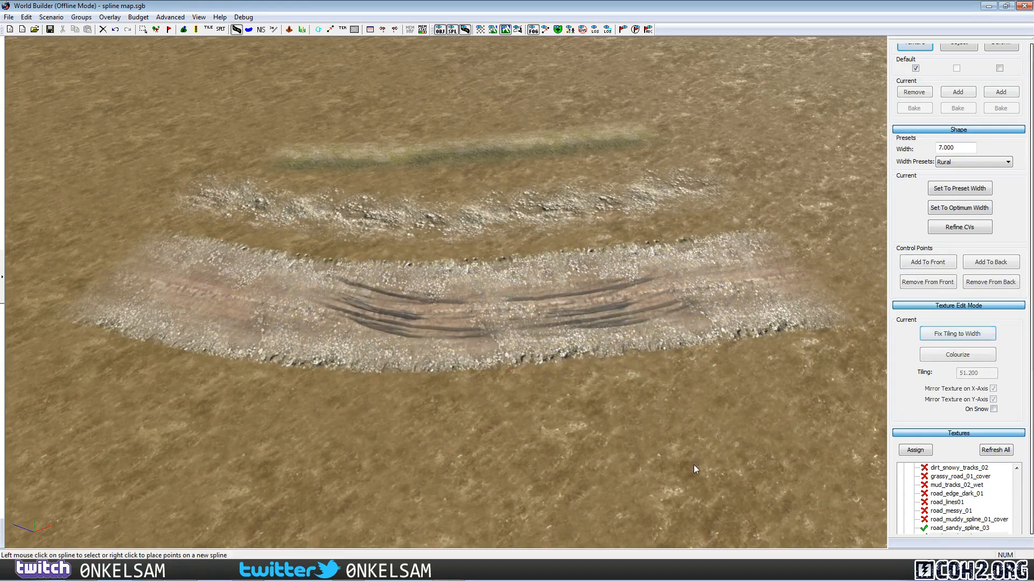
Step: Select the gravel road spline outside the track marks, deselect it, and select it again
left_click(753, 303)
left_click(744, 469)
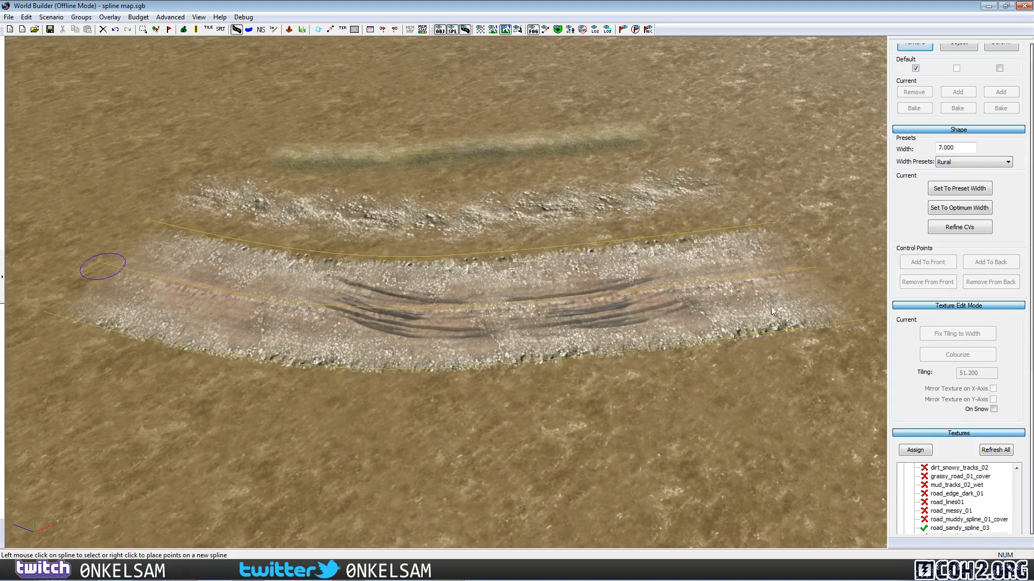
left_click(810, 292)
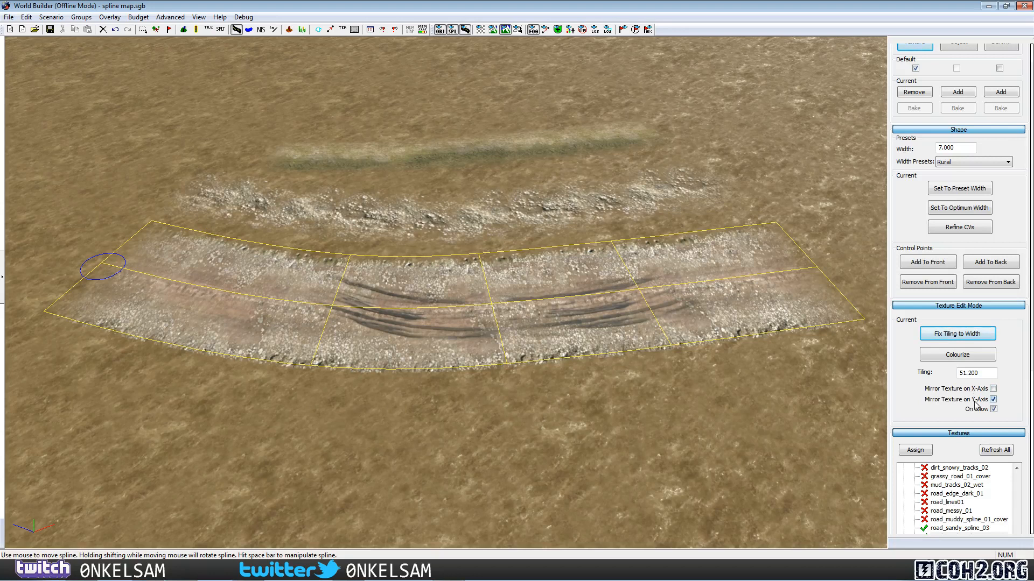
Step: Move the gravel road and its track marks away from the narrow stone spline, keeping them layered together, and deselect them
left_click(763, 400)
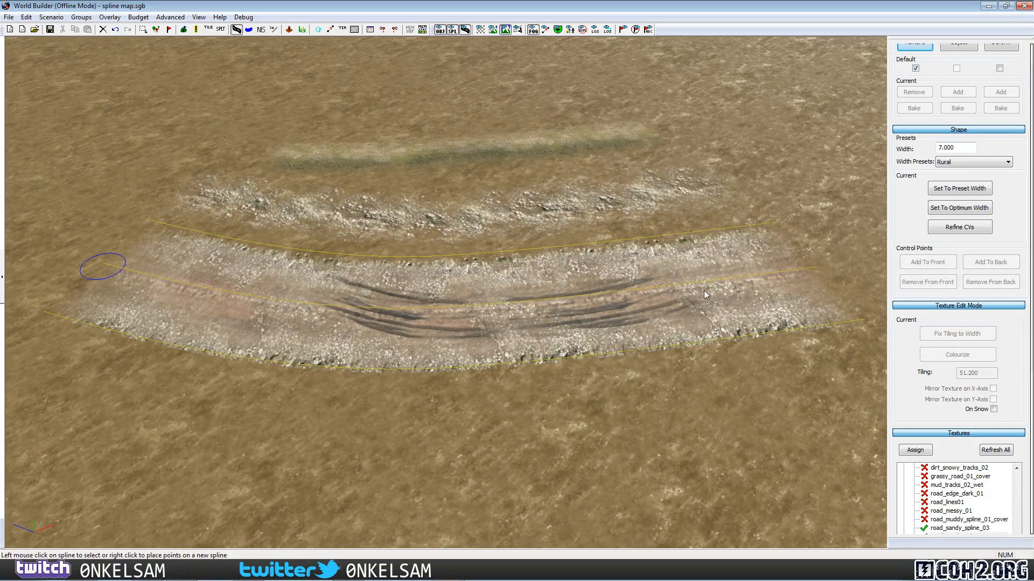
left_click(731, 294)
left_click_drag(731, 293, 746, 379)
left_click_drag(635, 289, 655, 384)
left_click(835, 338)
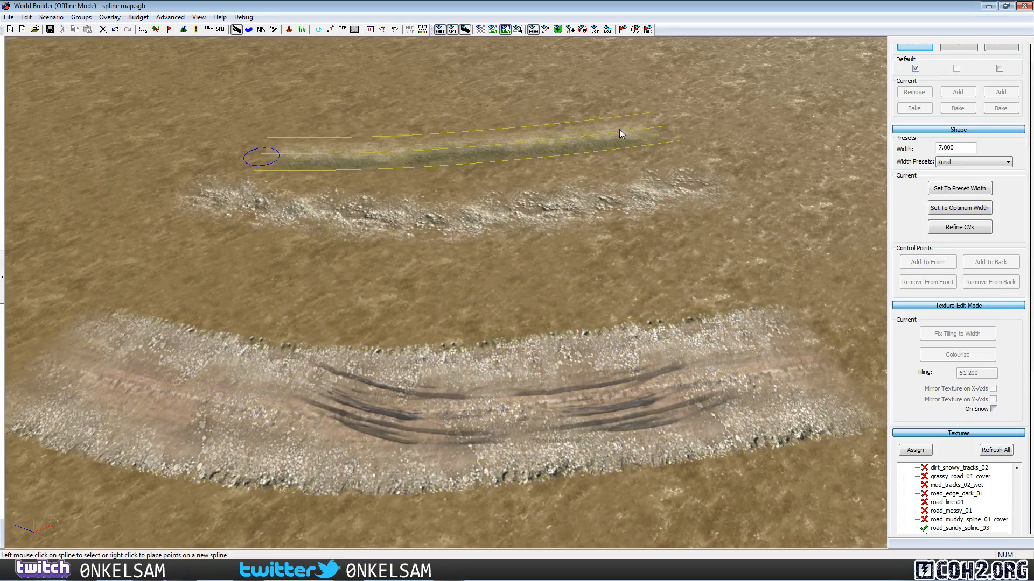
Step: Move the grass spline up against the gravel road's far edge
left_click(586, 134)
left_click_drag(586, 135, 735, 312)
left_click(828, 247)
left_click_drag(701, 279, 728, 287)
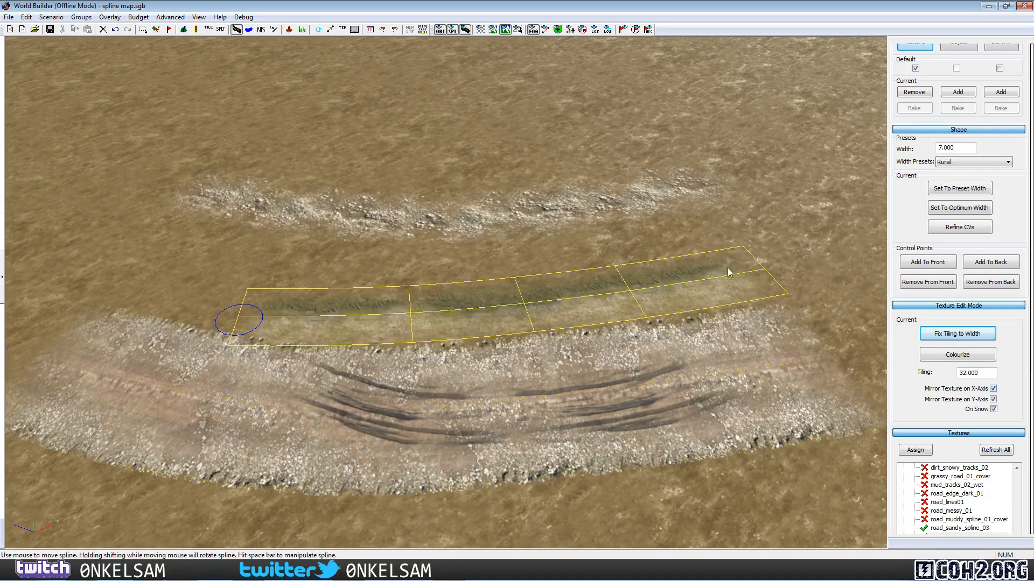
left_click(762, 231)
left_click(734, 278)
middle_click_drag(791, 250, 762, 236)
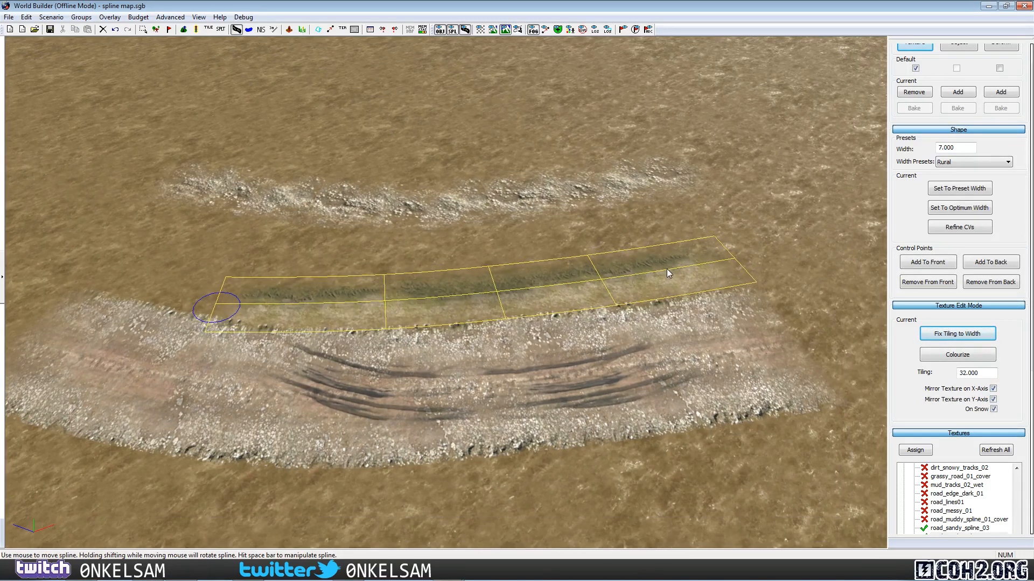
Step: Copy the grass spline to the gravel road's near edge with Mirror Texture on X-Axis turned off, and deselect it
left_click_drag(654, 263, 722, 466)
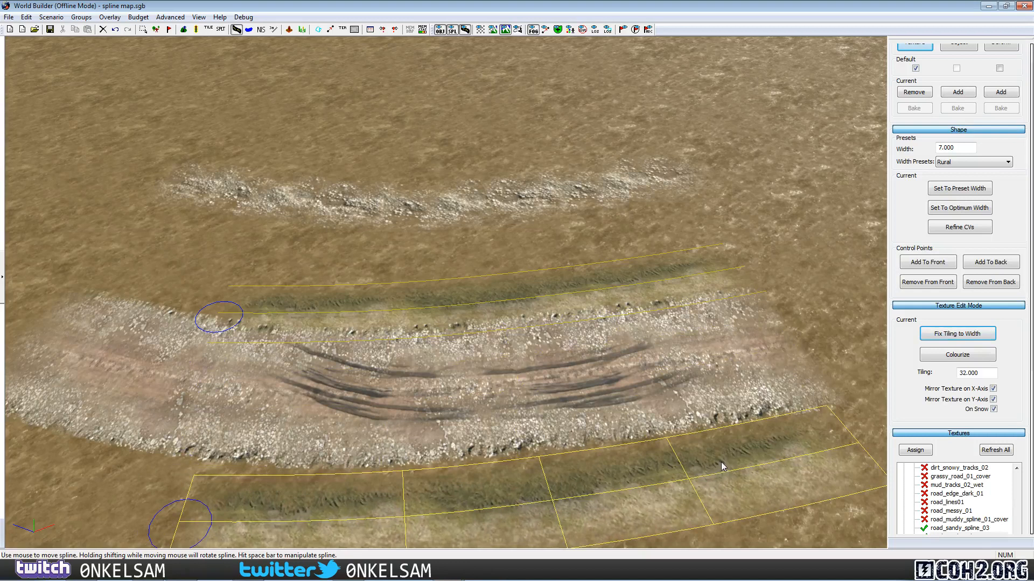
left_click(993, 389)
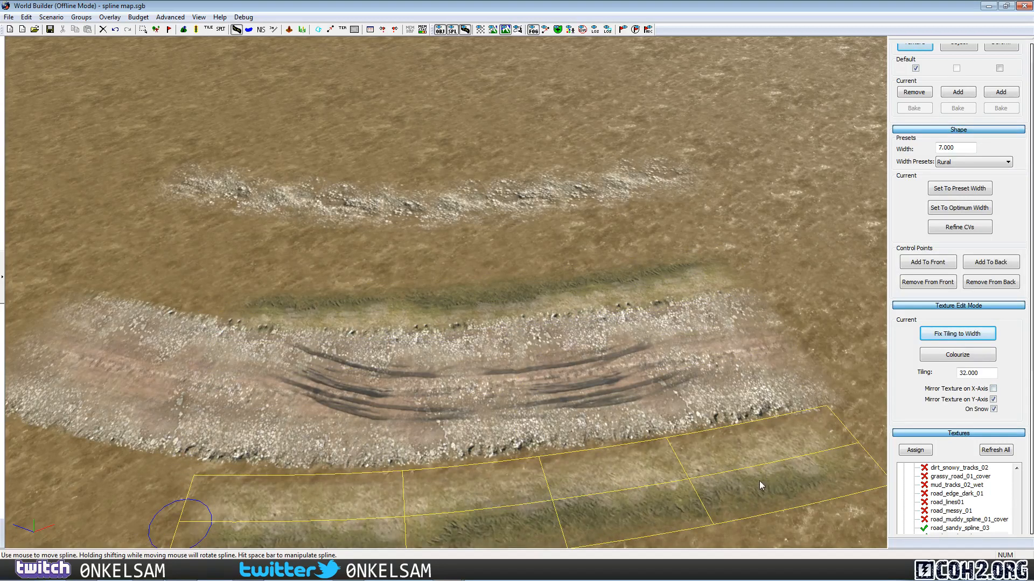
left_click_drag(759, 480, 754, 451)
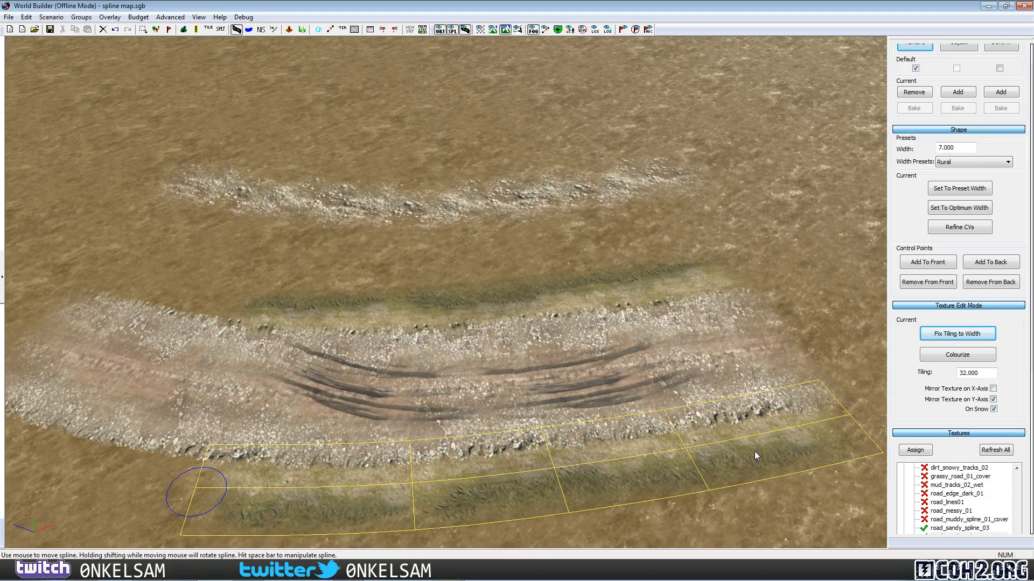
left_click(839, 307)
middle_click_drag(839, 306, 770, 237)
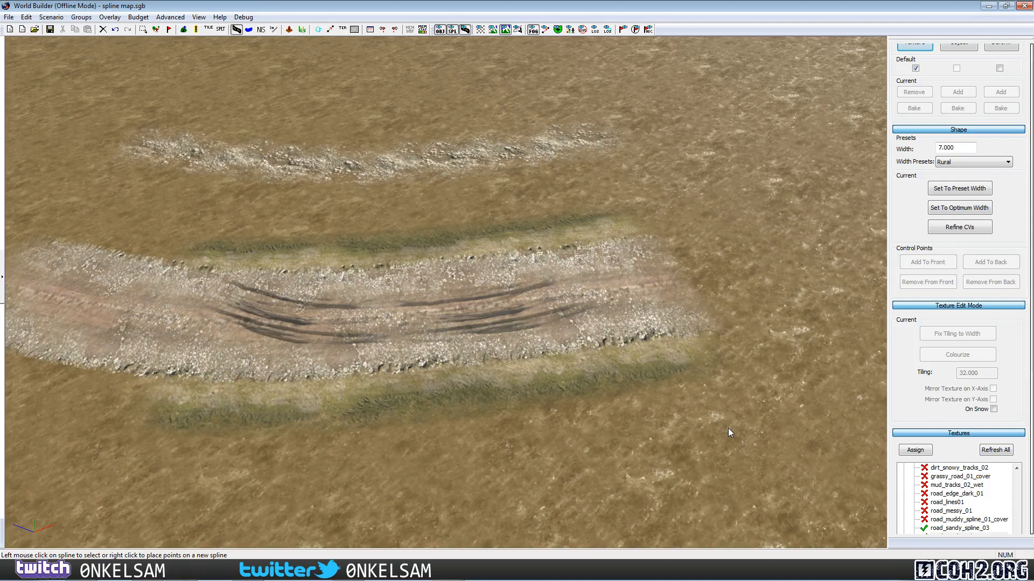
Step: Examine the narrow stone spline's texture up close, both selected and deselected
scroll(729, 428, "up", 3)
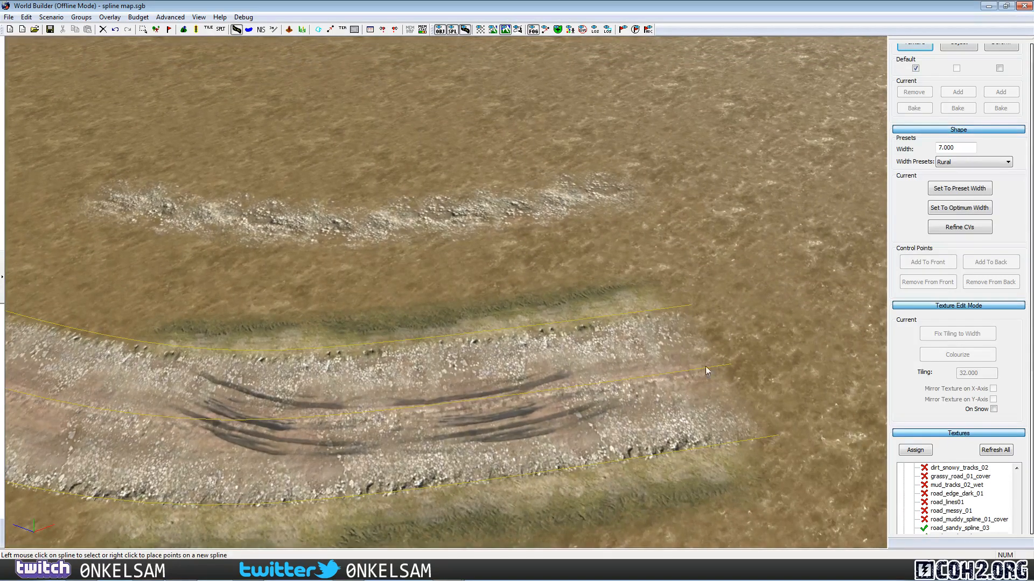
scroll(705, 366, "up", 2)
left_click(655, 253)
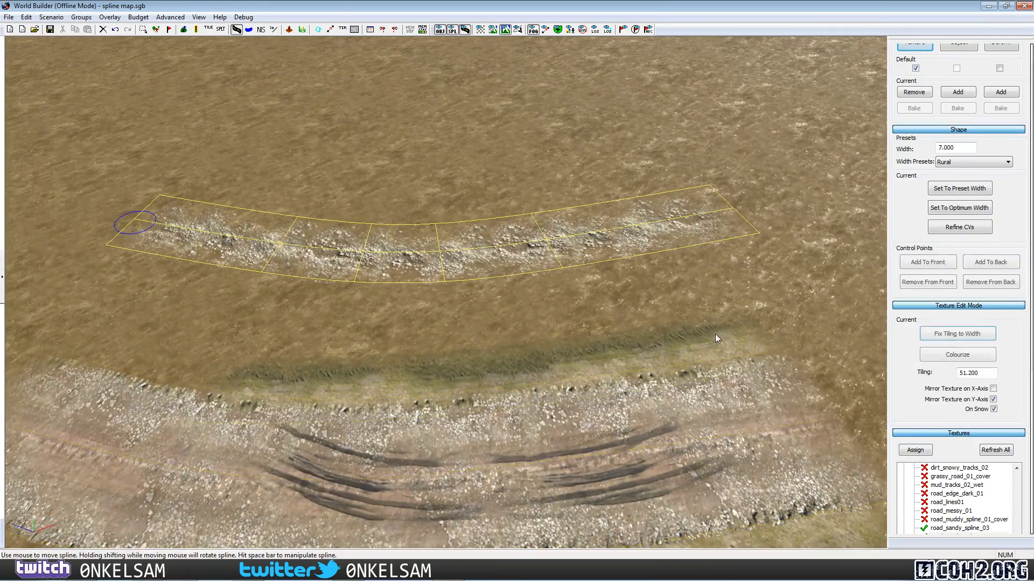
left_click(731, 295)
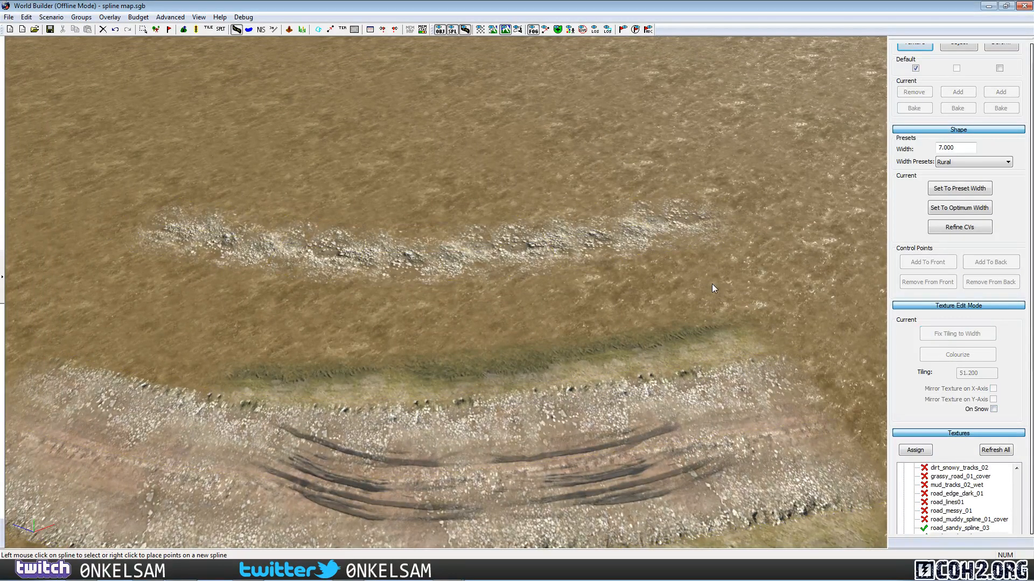
middle_click_drag(553, 279, 660, 339)
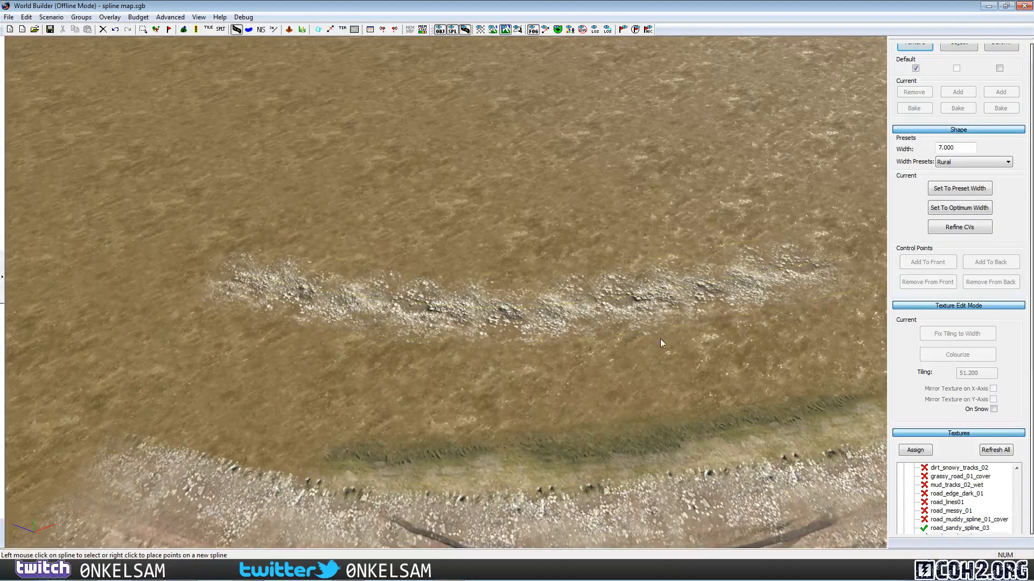
left_click(661, 306)
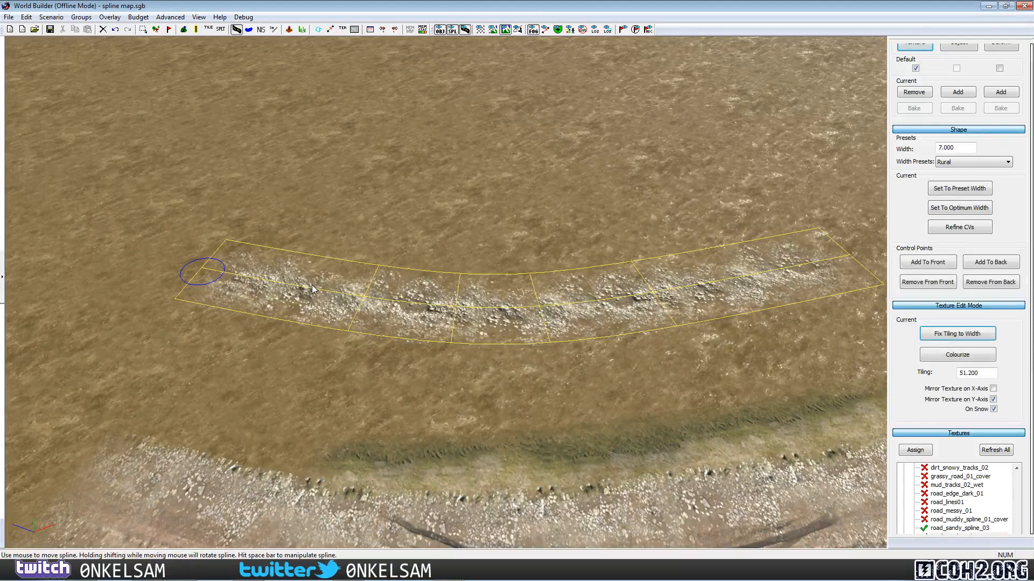
scroll(638, 297, "up", 4)
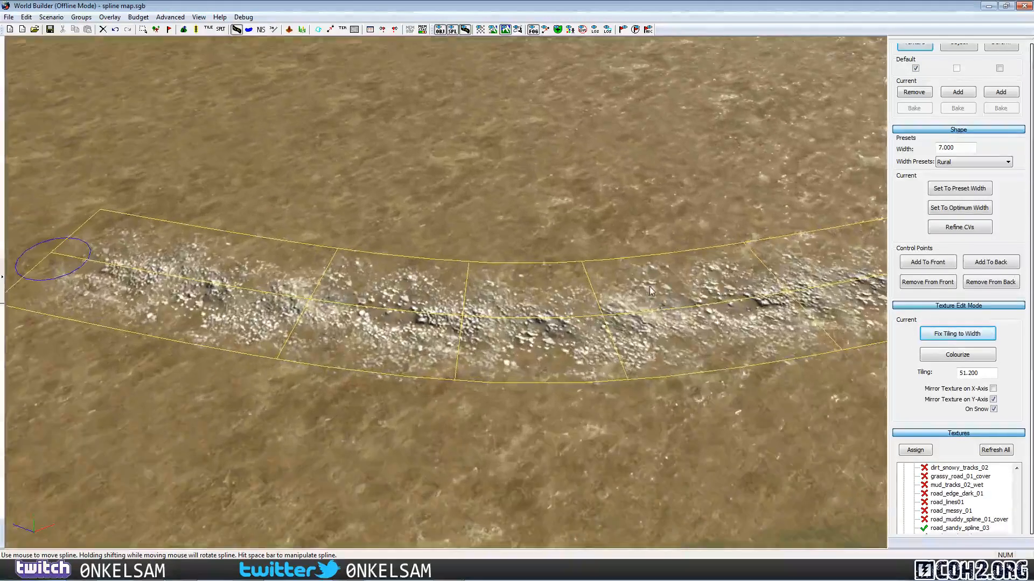
key("Right")
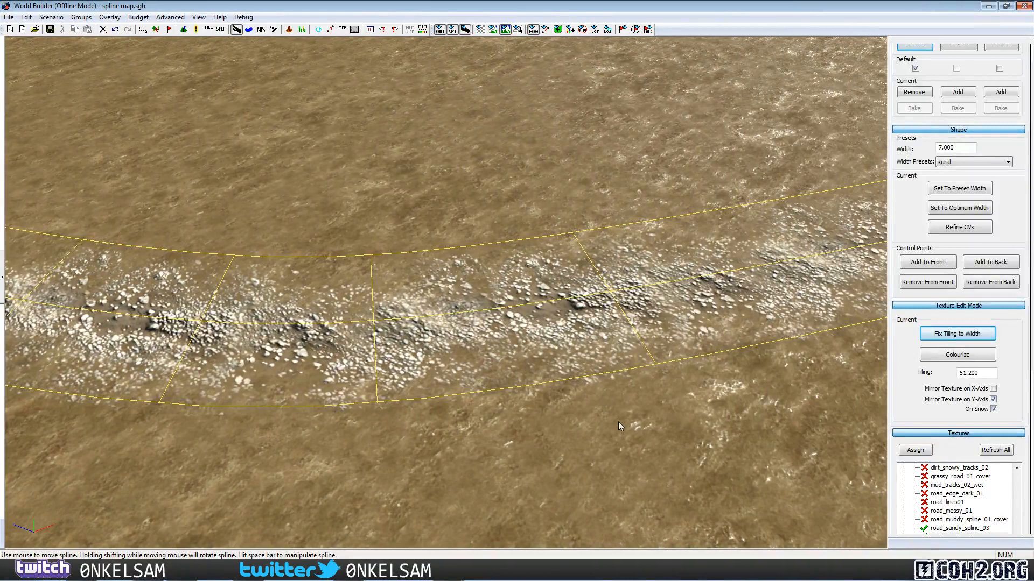
left_click(618, 422)
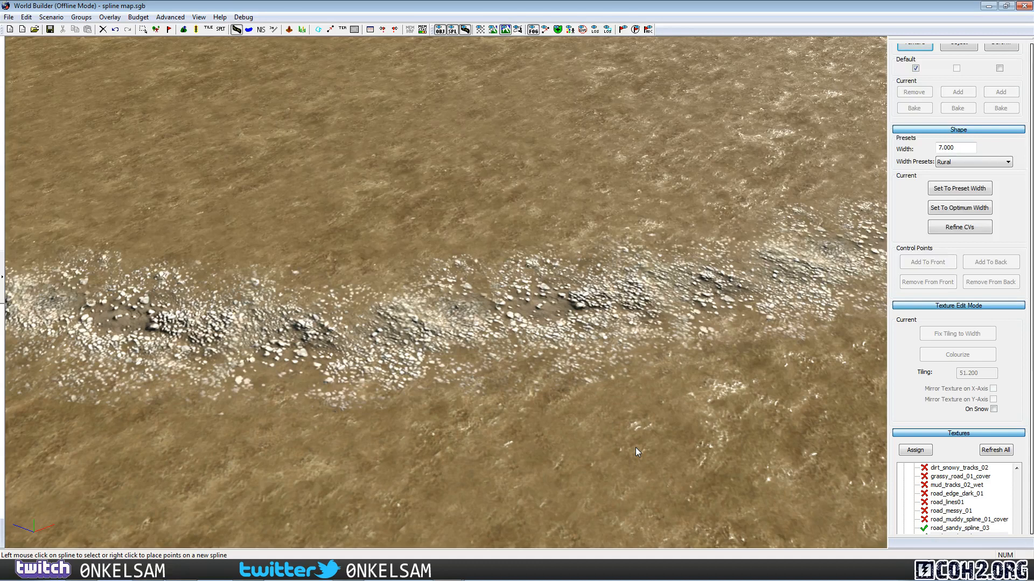
left_click(598, 329)
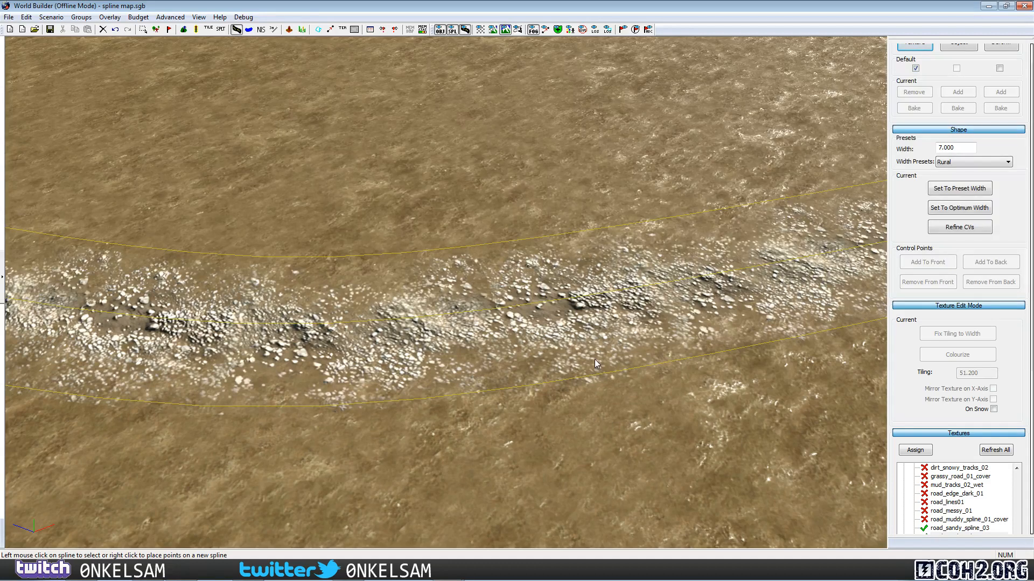
left_click(649, 401)
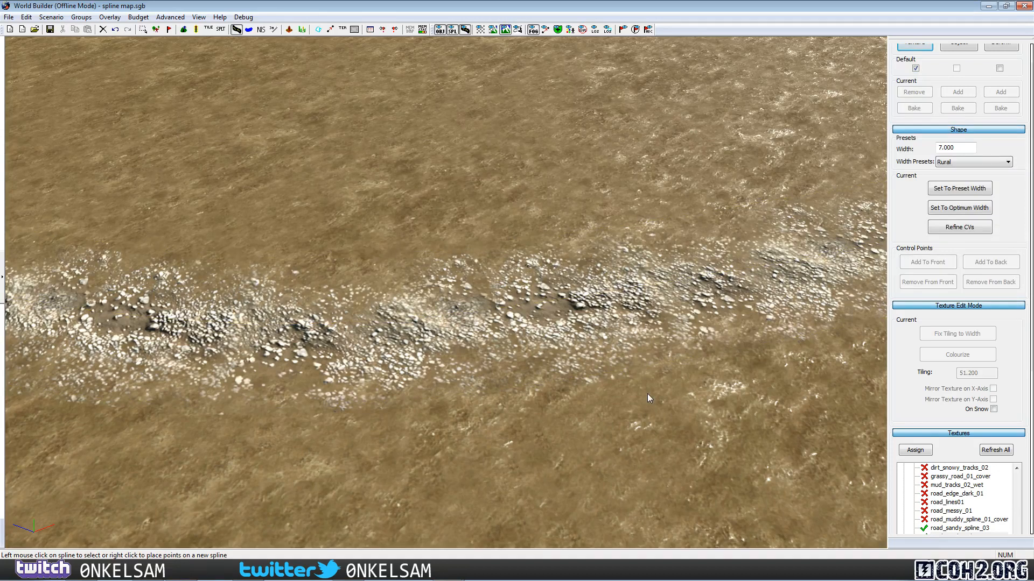
left_click(651, 360)
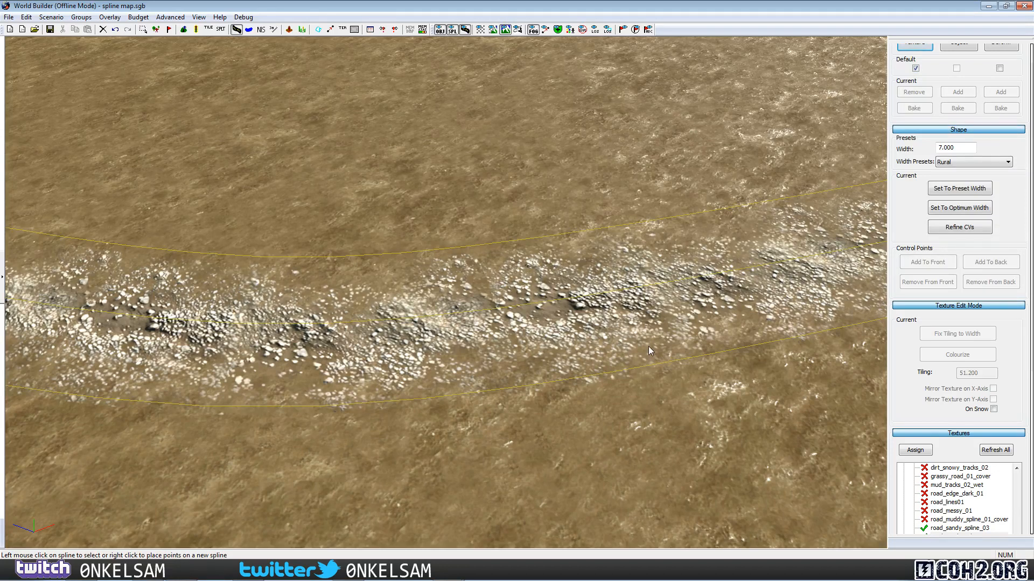
left_click(689, 382)
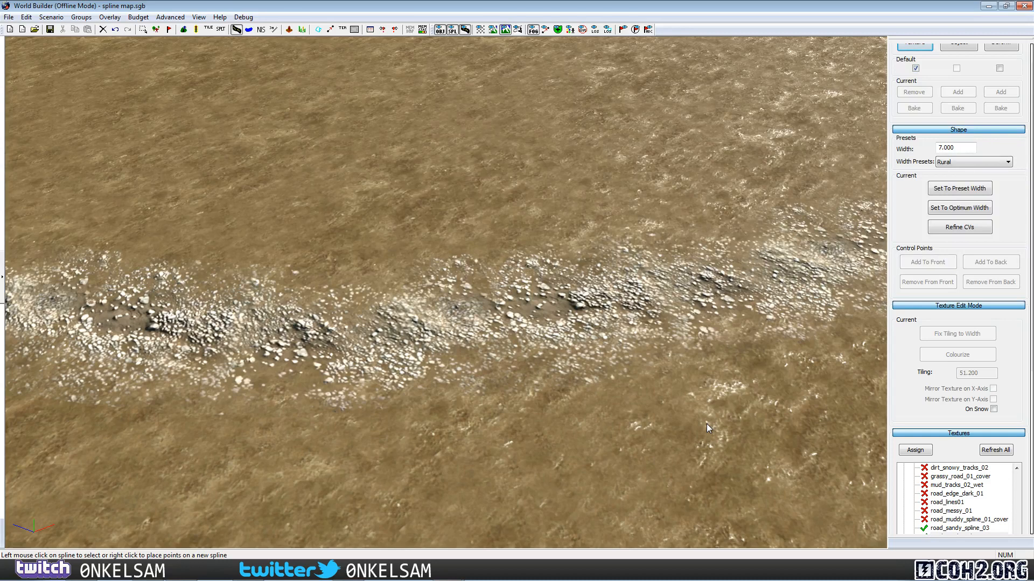
left_click(658, 322)
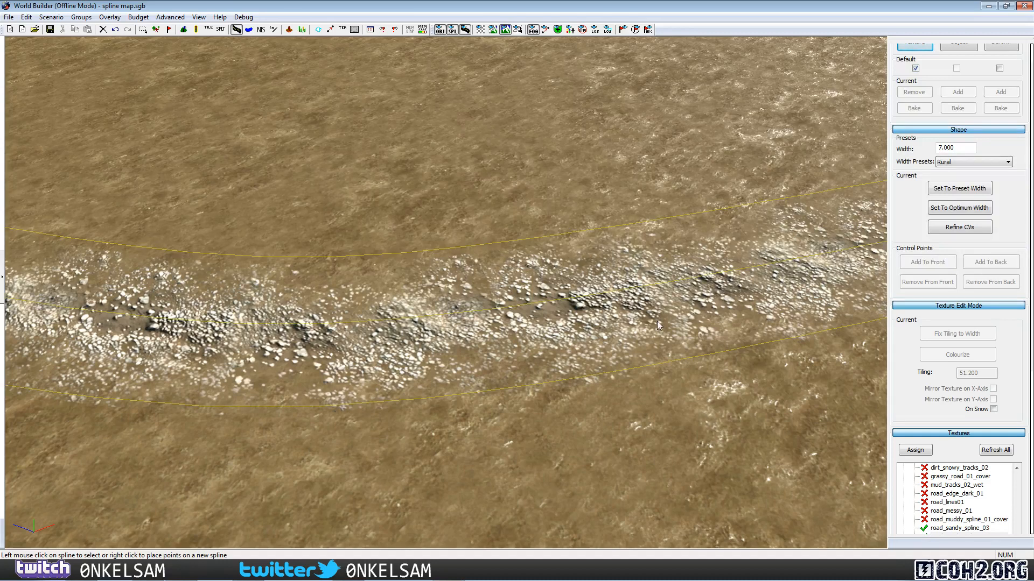
Step: Test mirroring the stone spline's texture on the X-axis and Y-axis, restore the original mirroring options, and deselect it
left_click(652, 321)
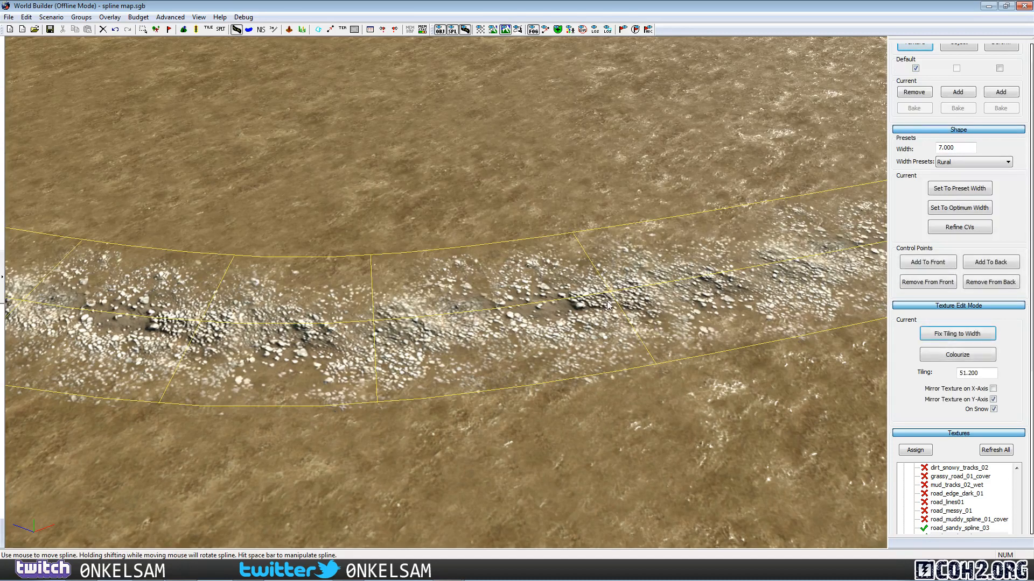
left_click(993, 390)
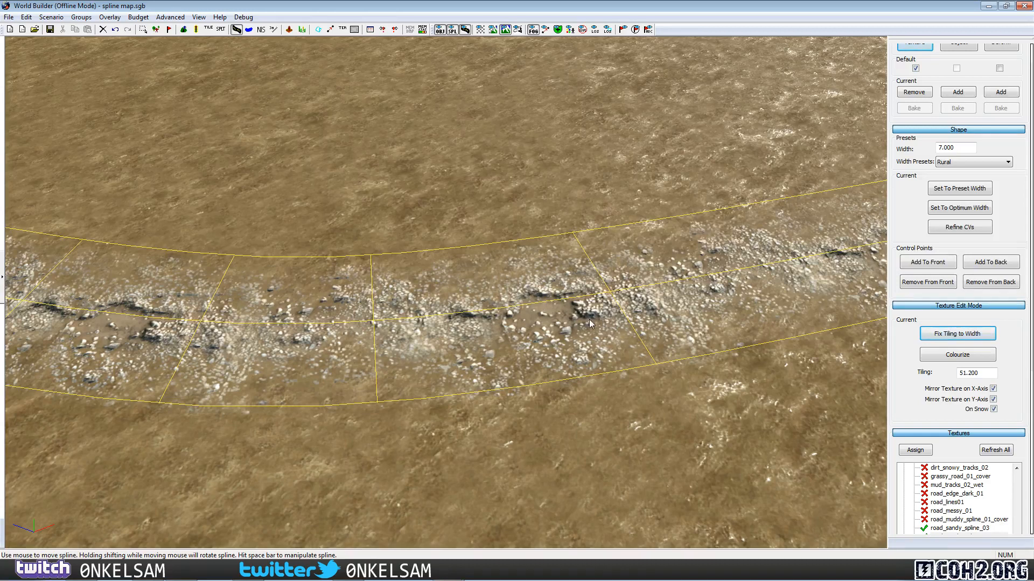
left_click(993, 399)
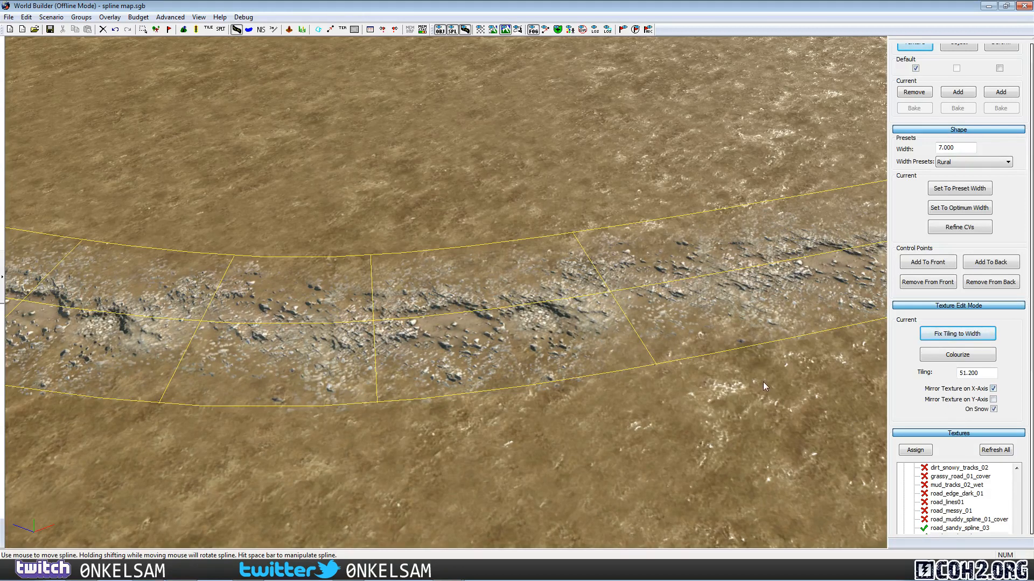
left_click(992, 399)
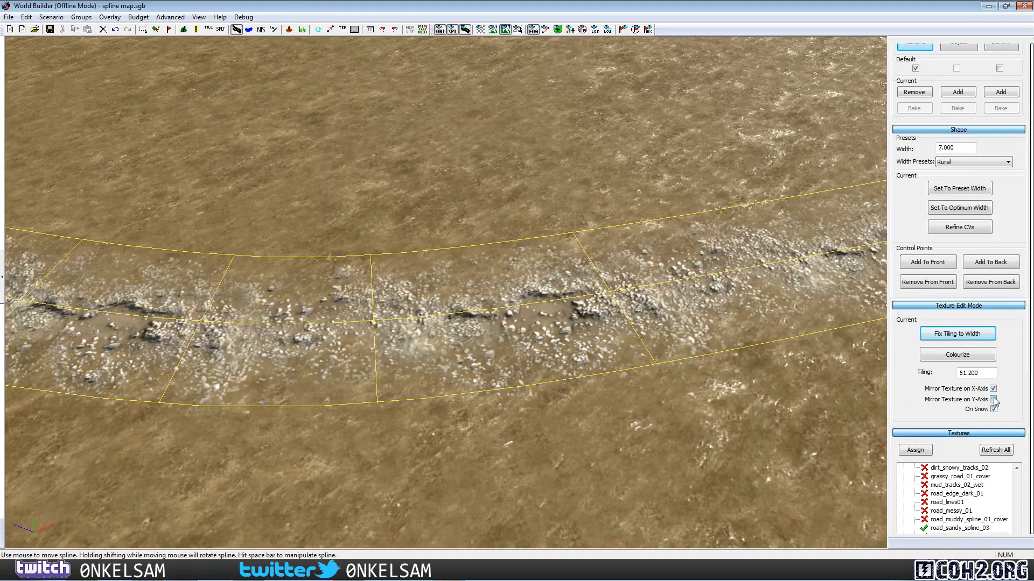
left_click(754, 436)
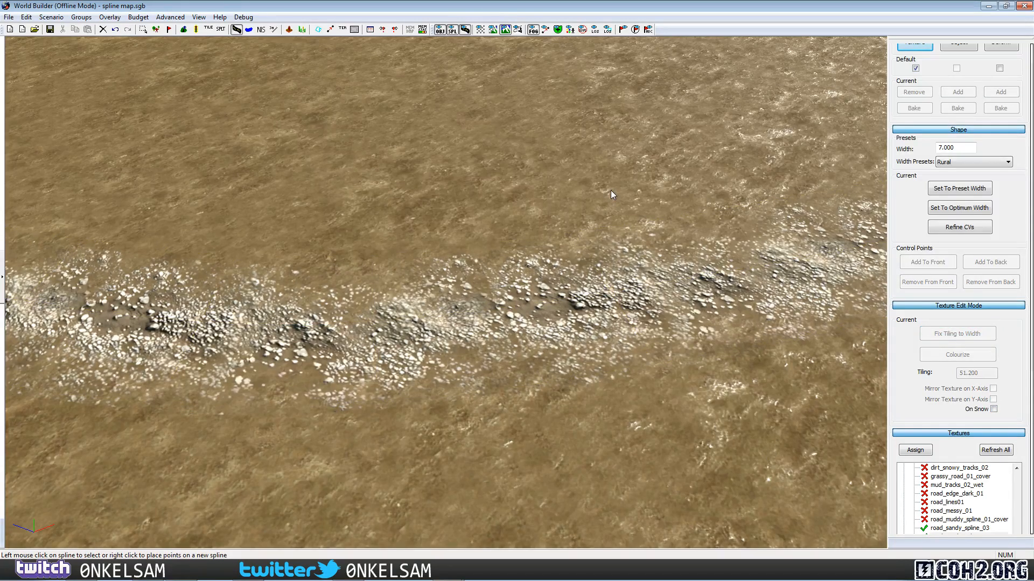
Step: Move the stone spline close to the grass strip along the gravel road's far edge and deselect it
scroll(611, 191, "down", 3)
left_click_drag(585, 284, 610, 314)
left_click(609, 312)
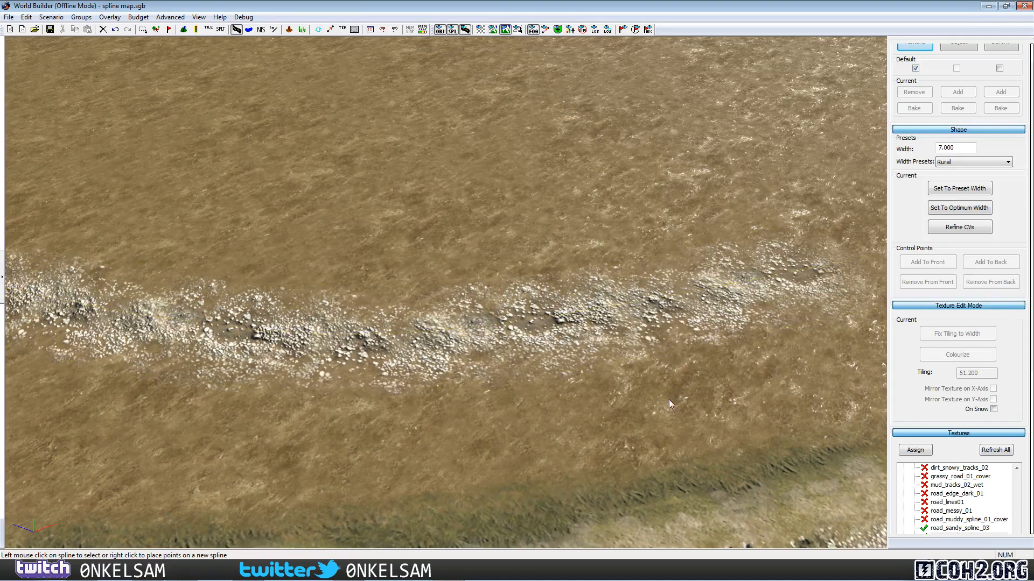
scroll(669, 400, "down", 5)
left_click_drag(574, 302, 561, 352)
left_click(772, 291)
scroll(771, 291, "down", 3)
middle_click_drag(771, 291, 651, 303)
scroll(640, 339, "up", 2)
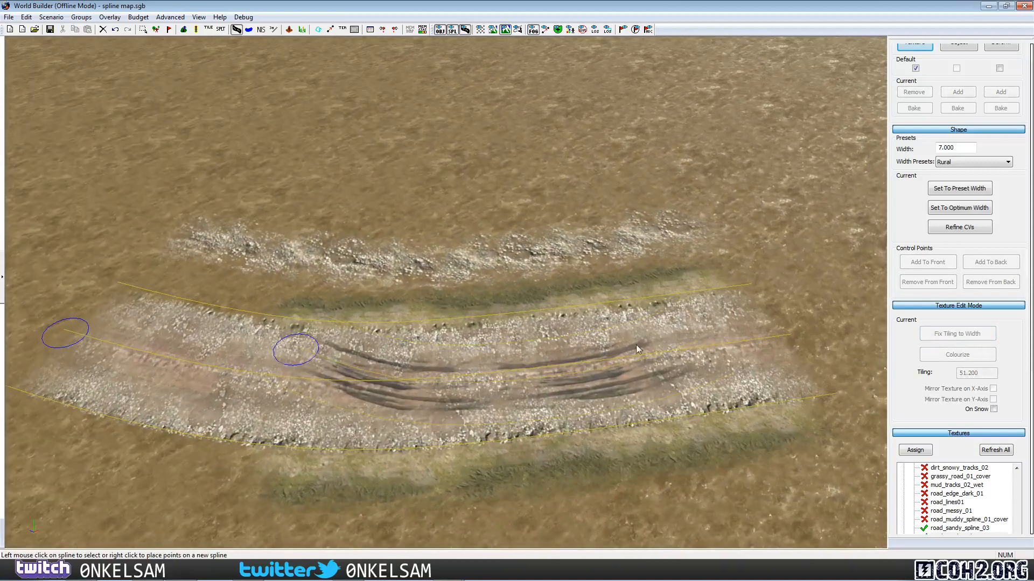
left_click(703, 460)
left_click(657, 258)
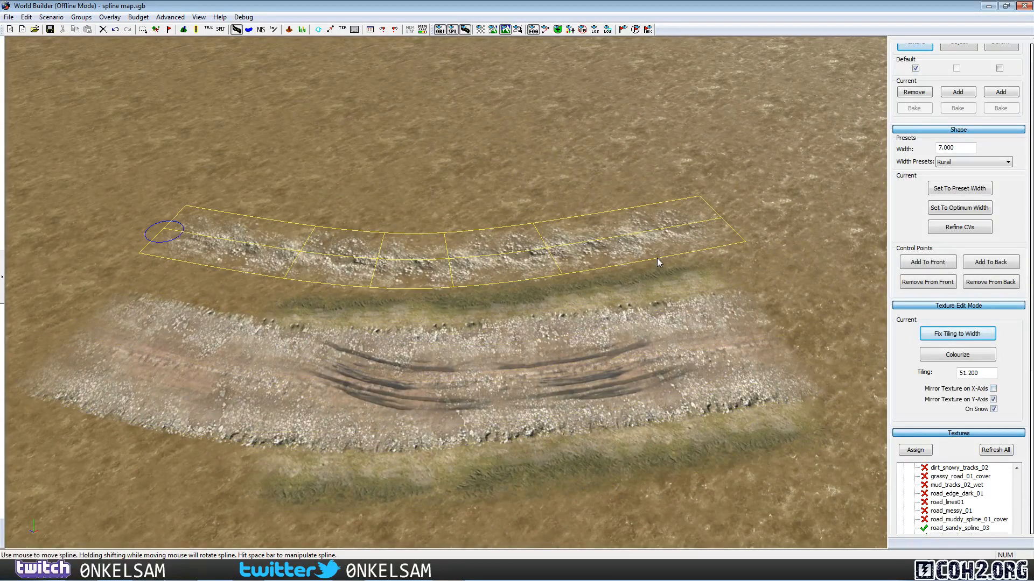
left_click(786, 232)
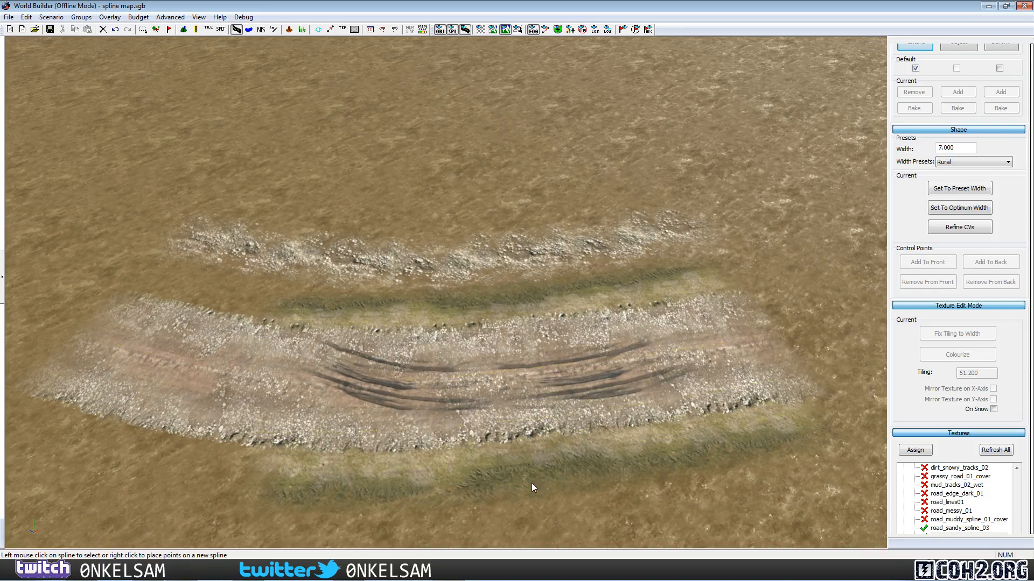
Step: Select the gravel road spline, widen it slightly towards the grass strips, and deselect it
left_click(520, 415)
left_click(746, 357)
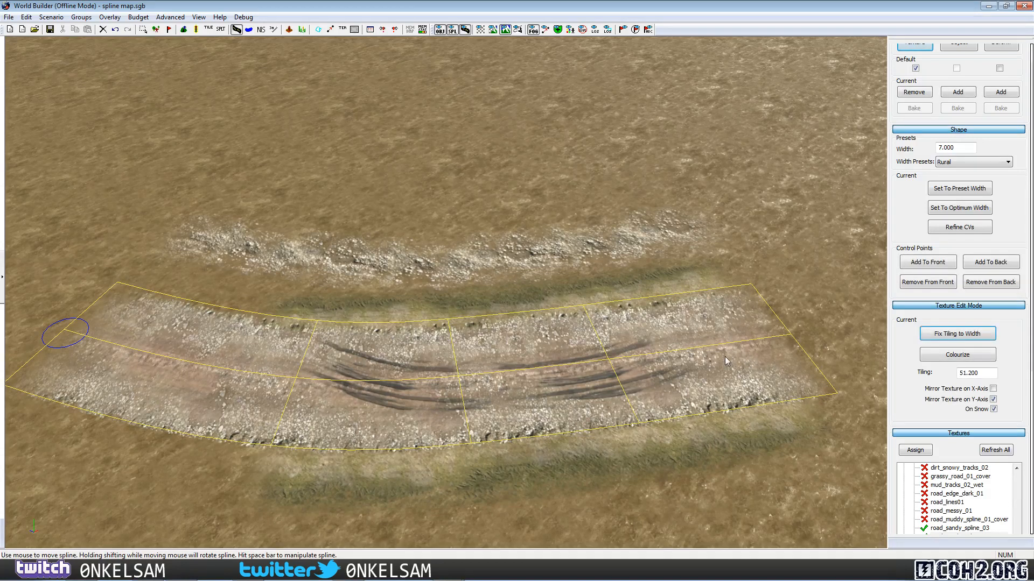
left_click_drag(720, 349, 732, 289)
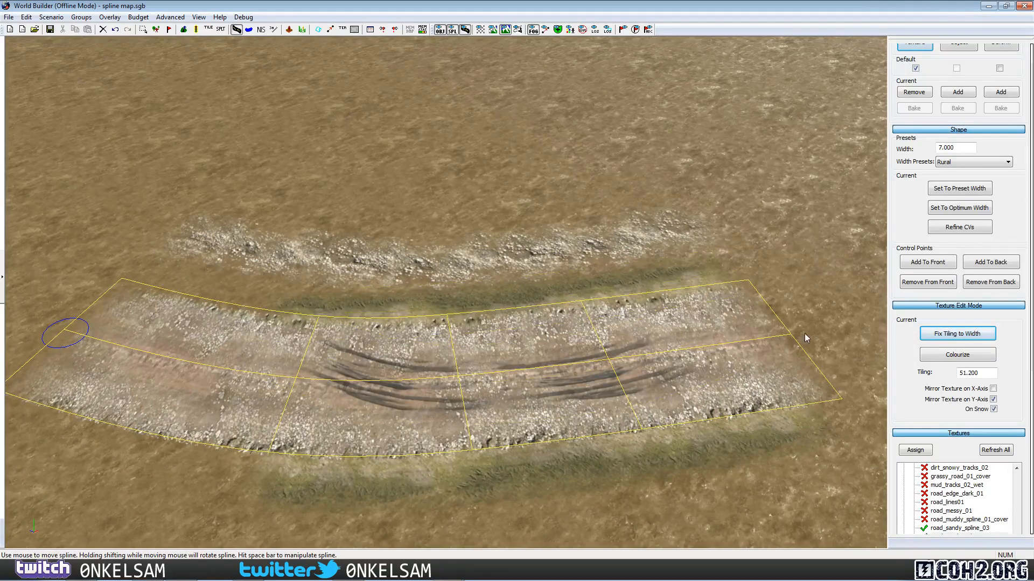
left_click(823, 314)
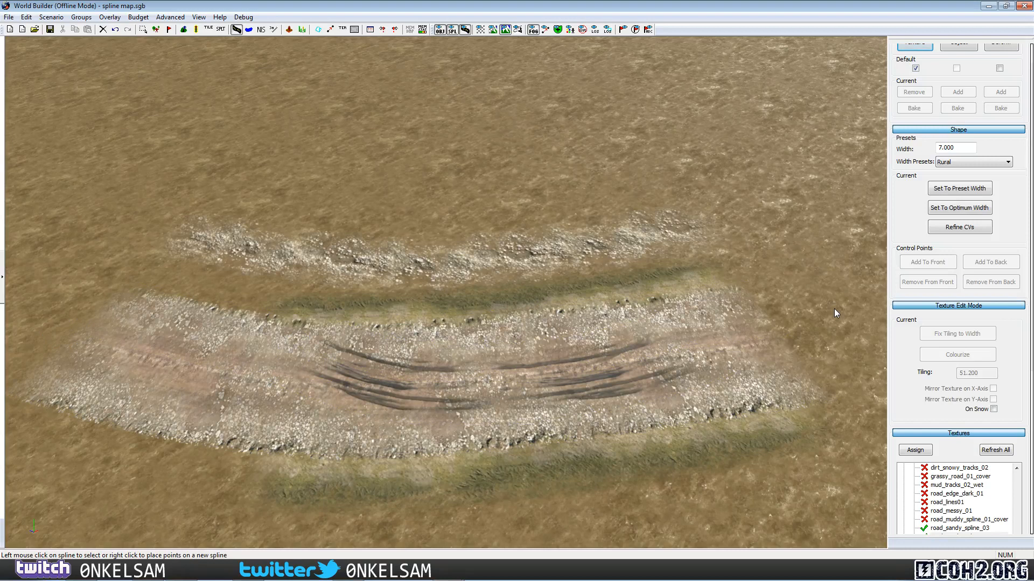
key("Left")
key("Down")
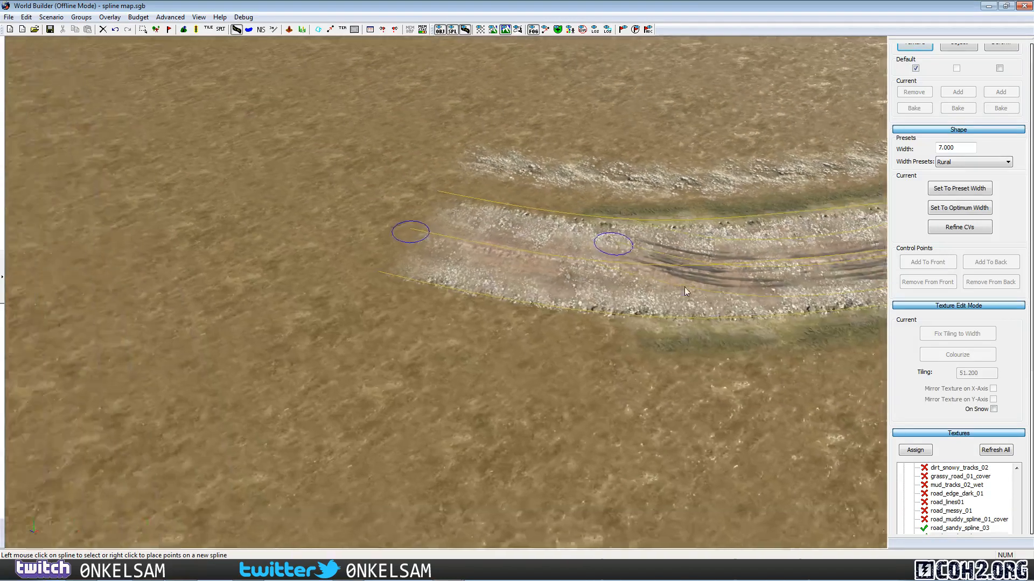
key("Left")
key("Down")
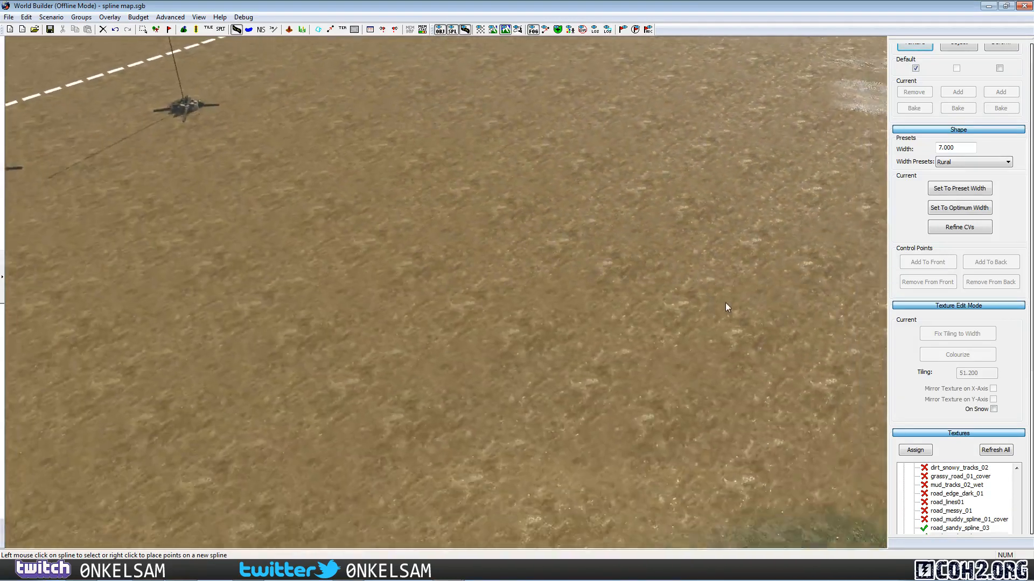
Step: Examine the grass-covered slope and the dark edge and rocky splines beside it from several angles
key("Right")
key("Down")
key("Left")
scroll(597, 326, "up", 3)
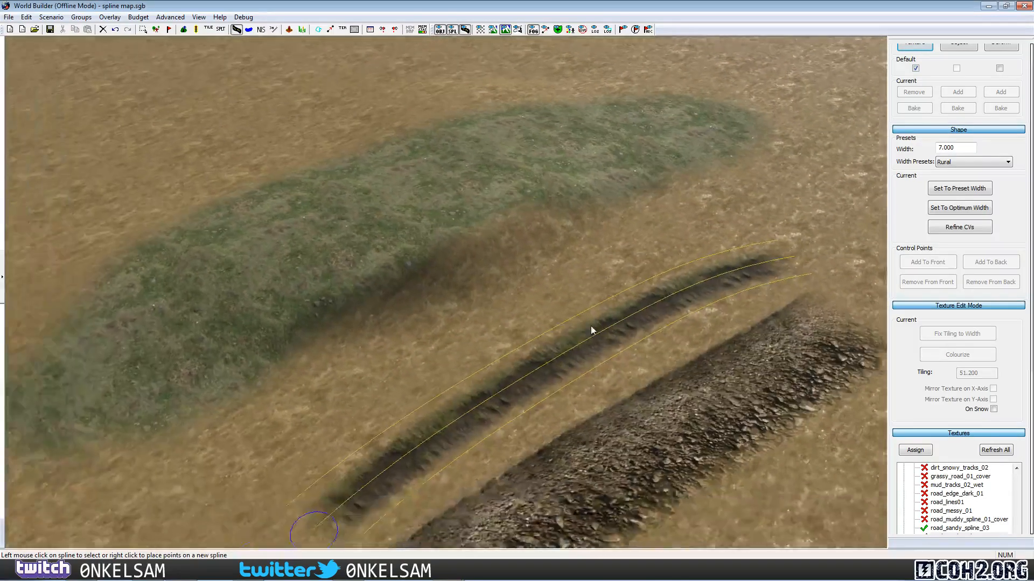
scroll(603, 315, "up", 2)
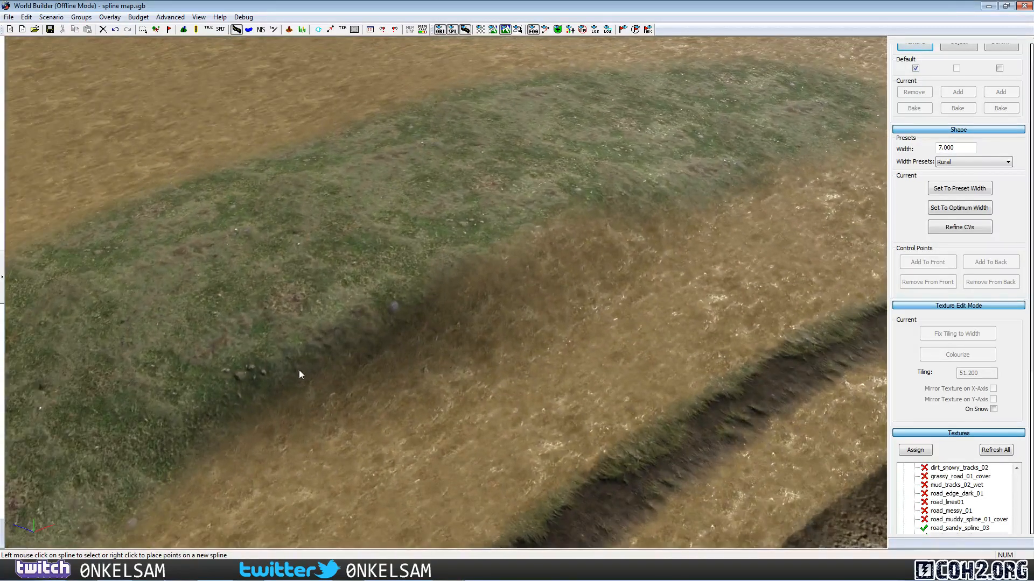
key("Down")
mouse_move(522, 289)
middle_mouse_down()
mouse_move(624, 232)
mouse_move(541, 295)
middle_mouse_up()
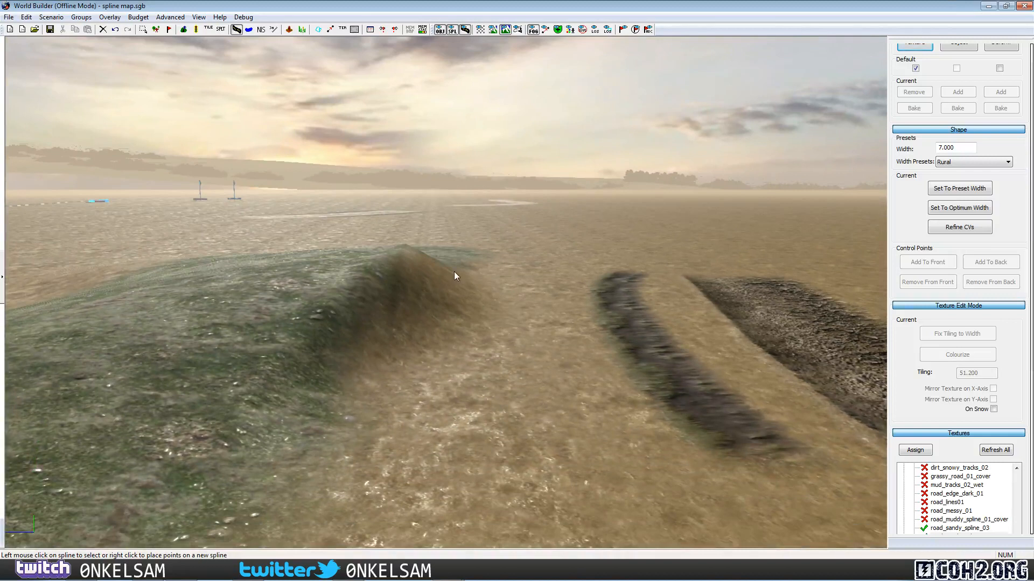
middle_click_drag(454, 275, 510, 279)
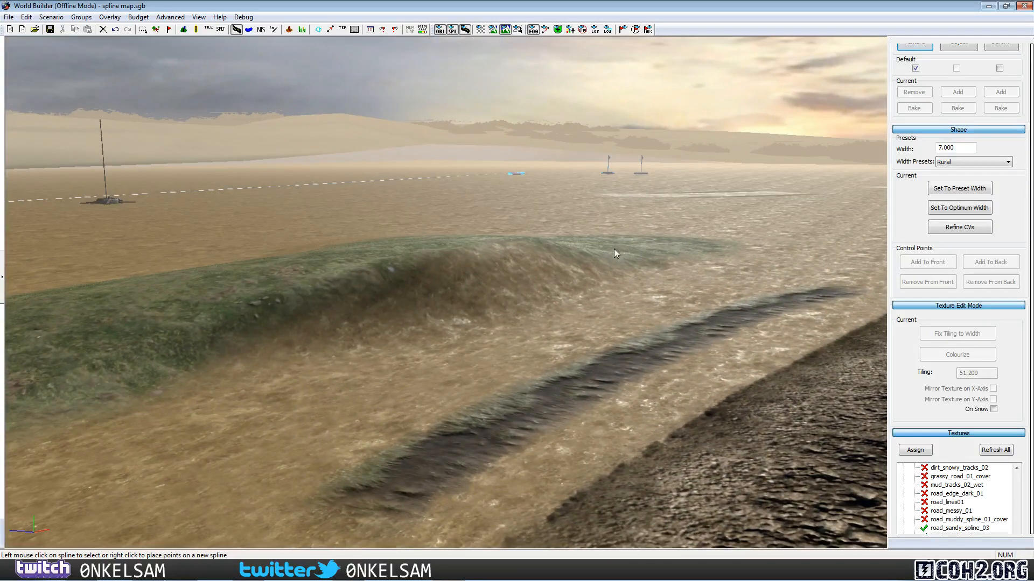
key("BackSpace")
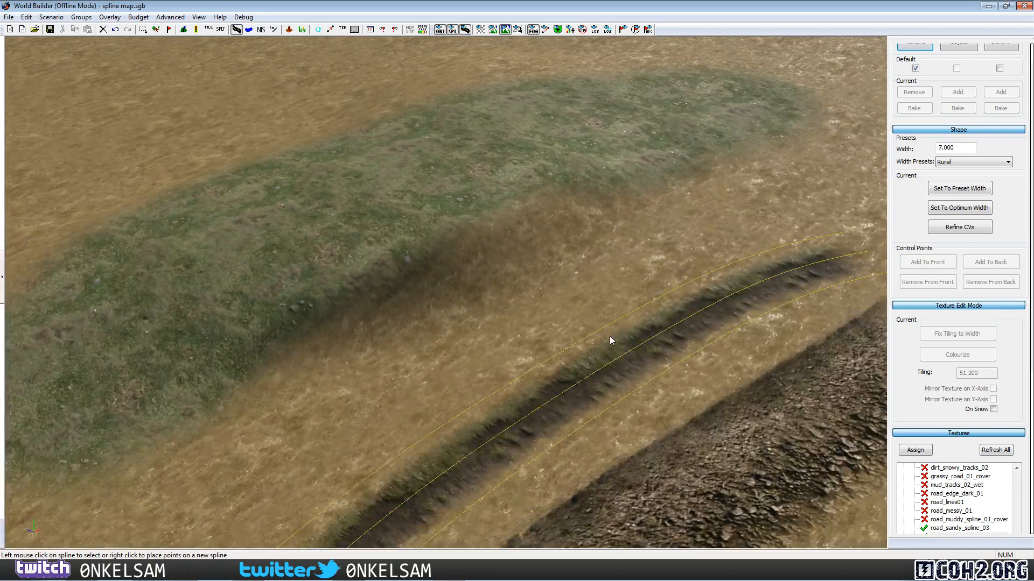
Step: Move the dark grassy-edge spline onto the slope along the grass hill's edge and deselect it
left_click(590, 395)
left_click_drag(584, 386, 502, 224)
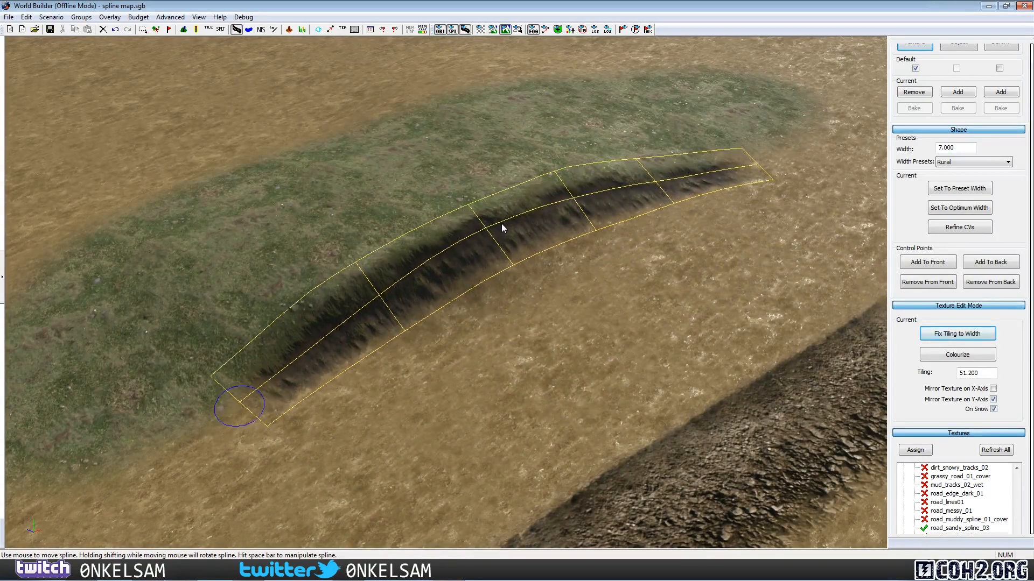
key("Up")
left_click_drag(498, 315, 494, 307)
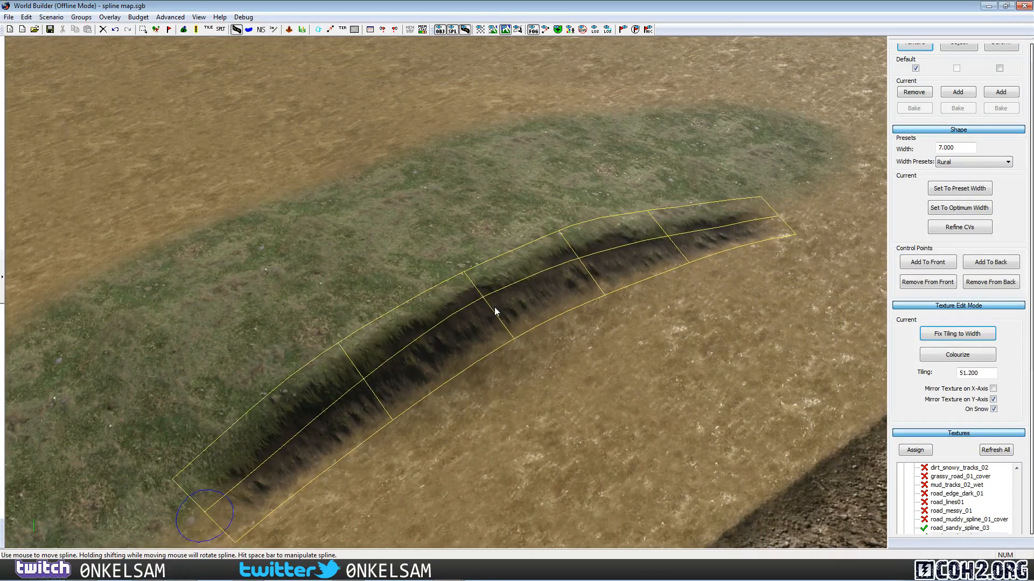
left_click(637, 365)
Step: Move the wide rocky spline onto the slope so it overlaps the foot of the dark edge spline, and deselect it
key("Right")
key("Down")
left_click(618, 461)
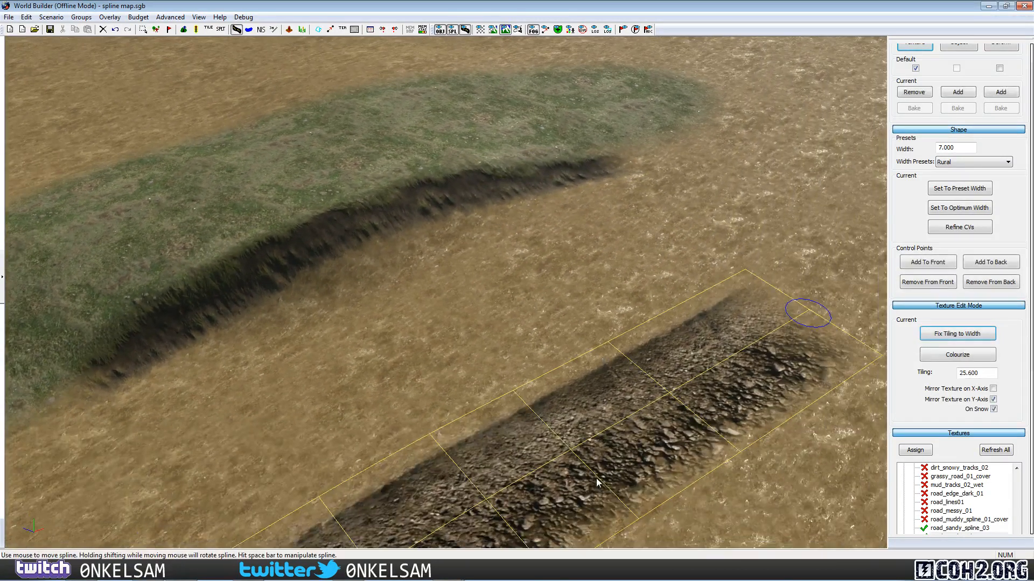
left_click_drag(618, 461, 454, 274)
middle_click_drag(454, 275, 535, 384)
left_click_drag(535, 385, 502, 375)
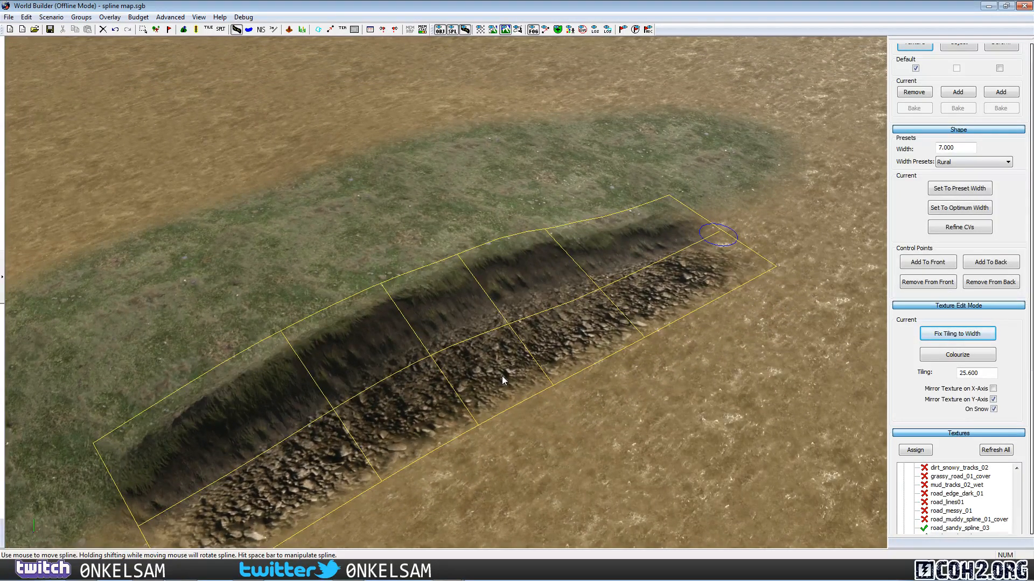
left_click(618, 430)
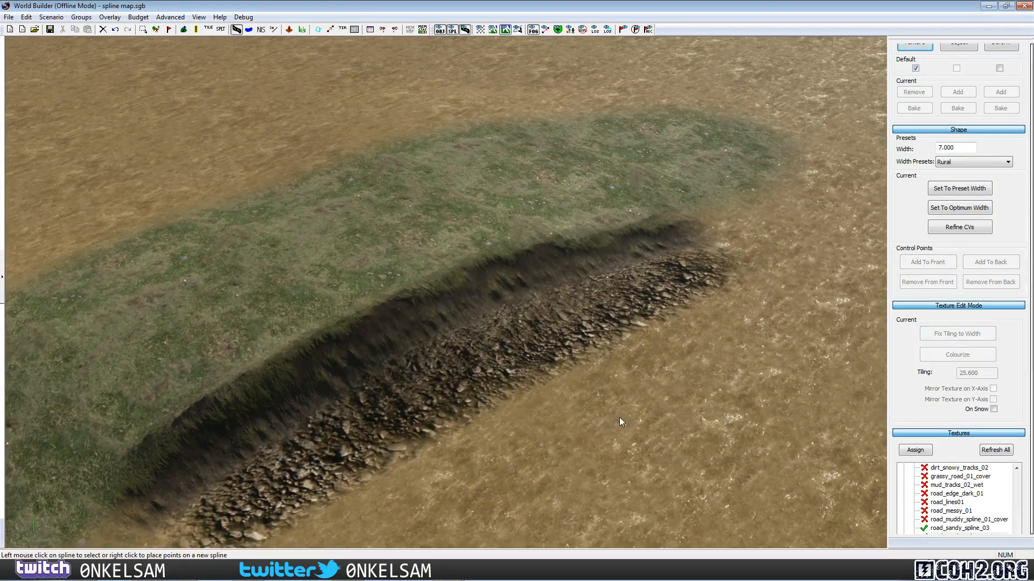
Step: Examine the layered edge and rocky splines on the slope from low and overhead angles, including with the rocky spline selected
middle_click_drag(619, 418, 496, 370)
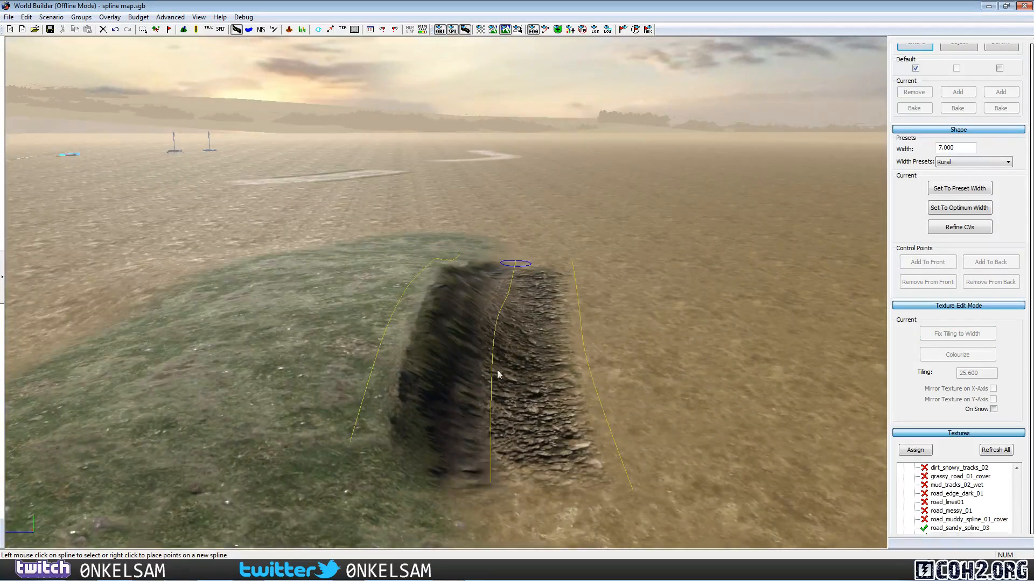
middle_click_drag(570, 390, 479, 480)
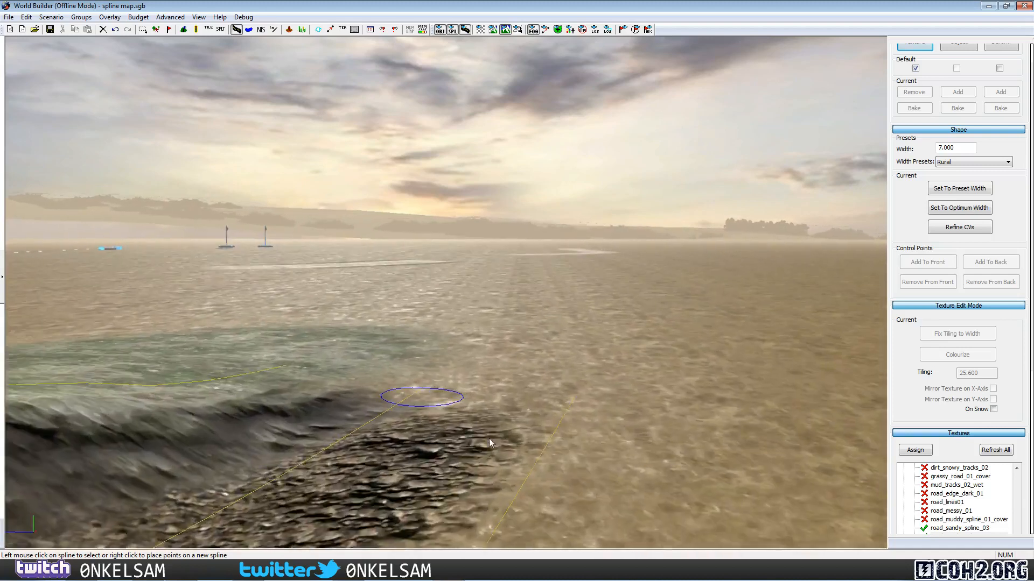
middle_click_drag(489, 438, 540, 435)
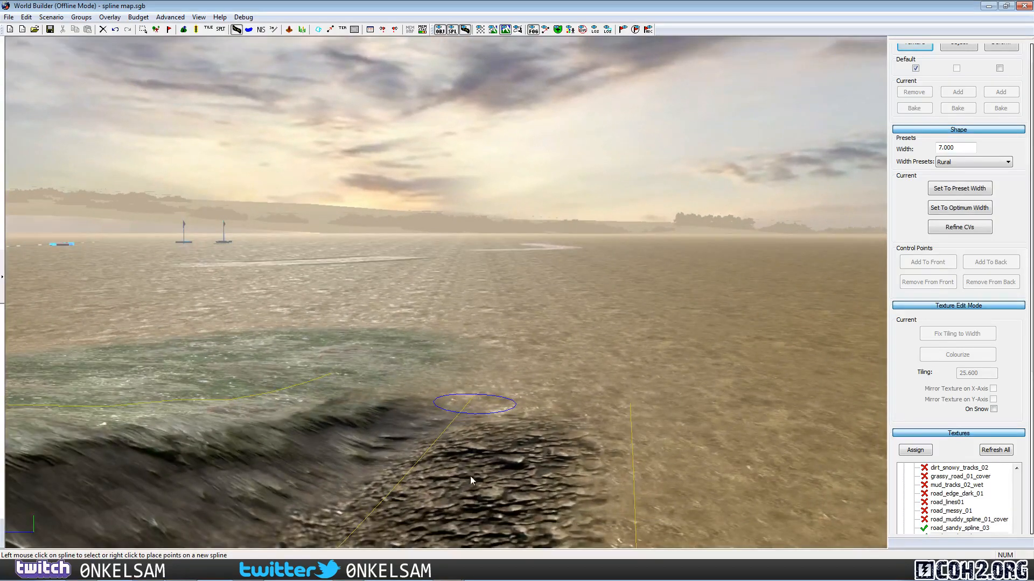
middle_click_drag(470, 476, 467, 428)
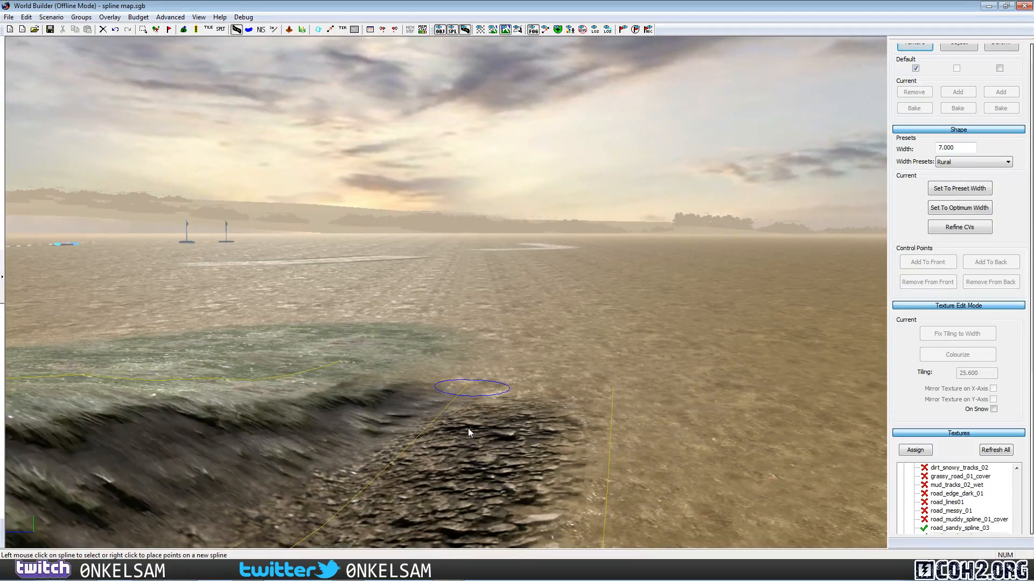
left_click(436, 423)
scroll(576, 437, "down", 5)
scroll(551, 425, "down", 5)
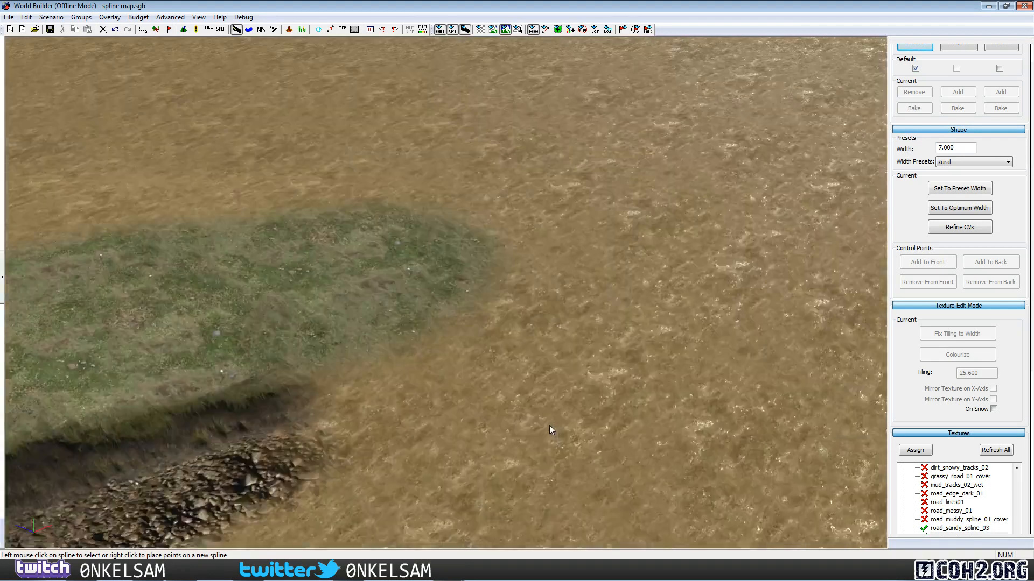
scroll(401, 422, "down", 2)
middle_click_drag(400, 422, 502, 374)
left_click(463, 370)
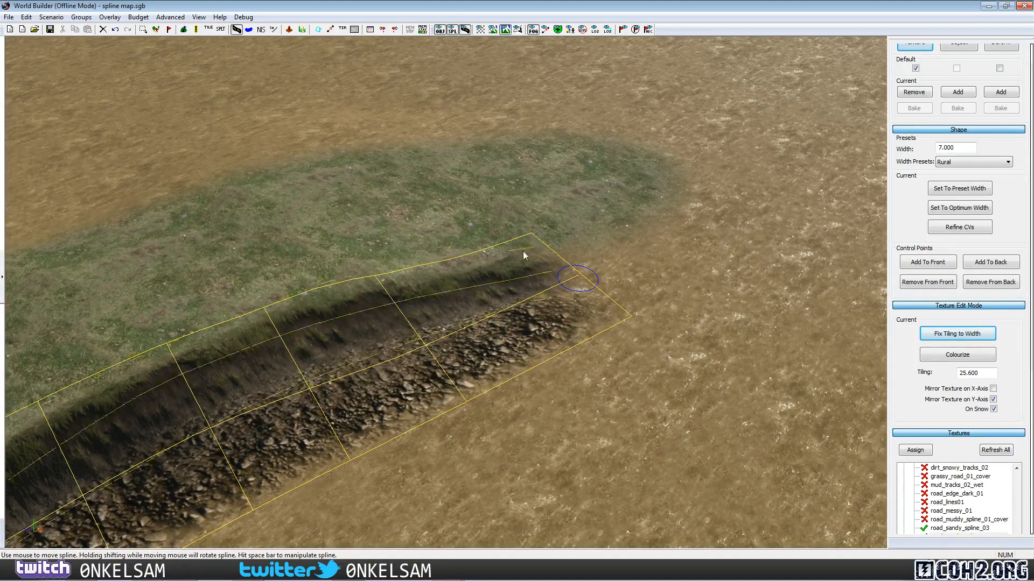
middle_click_drag(574, 420, 678, 366)
scroll(459, 376, "down", 2)
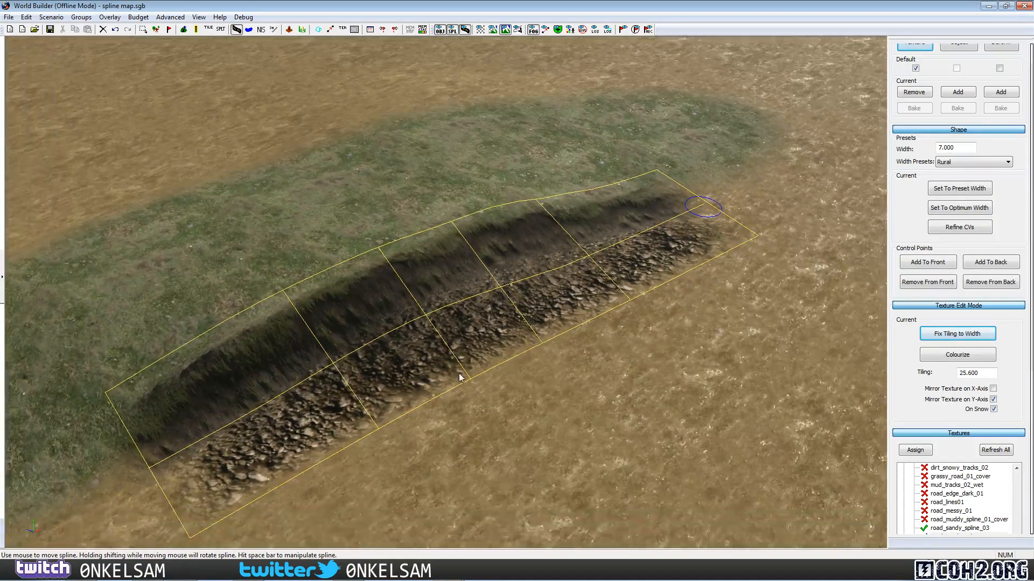
middle_click_drag(459, 376, 555, 339)
scroll(589, 402, "up", 2)
middle_click_drag(659, 334, 530, 422)
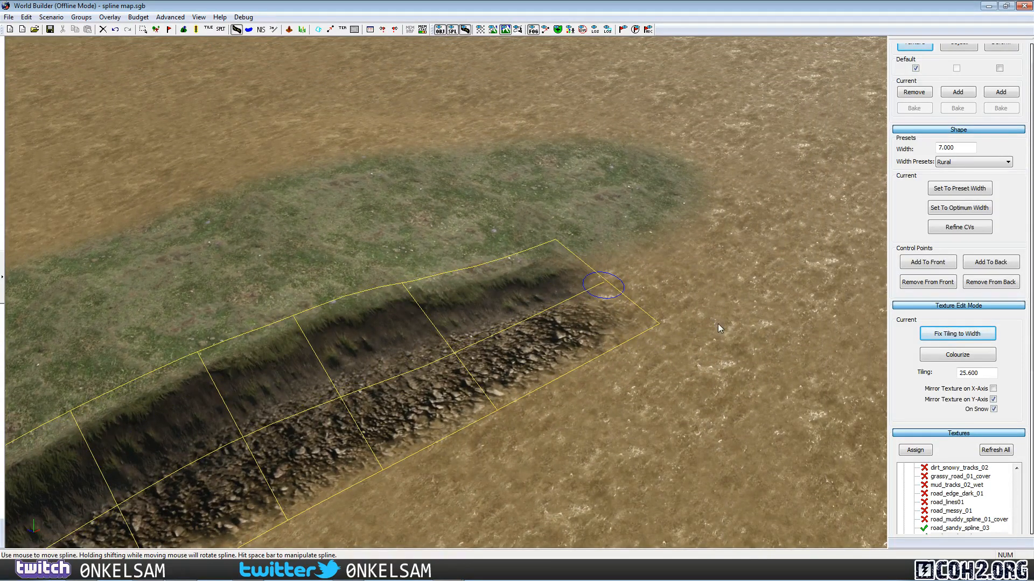
left_click(767, 347)
Step: Taper the rocky spline's far end by narrowing its end control point and slightly narrowing the neighbouring one
left_click(616, 326)
key("space")
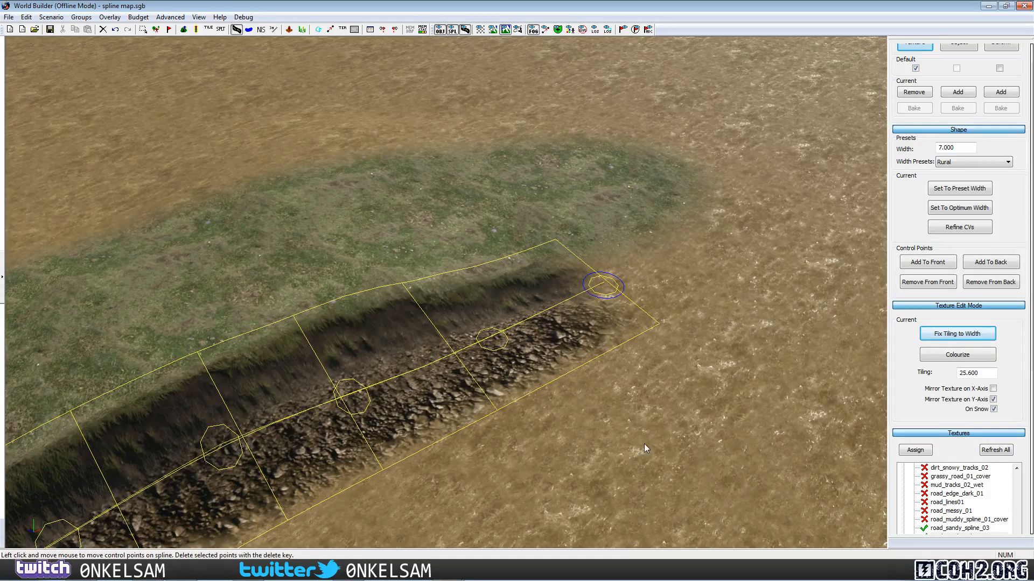
left_click(599, 288)
left_click(493, 341)
left_click(604, 286)
right_click_drag(604, 289, 636, 342)
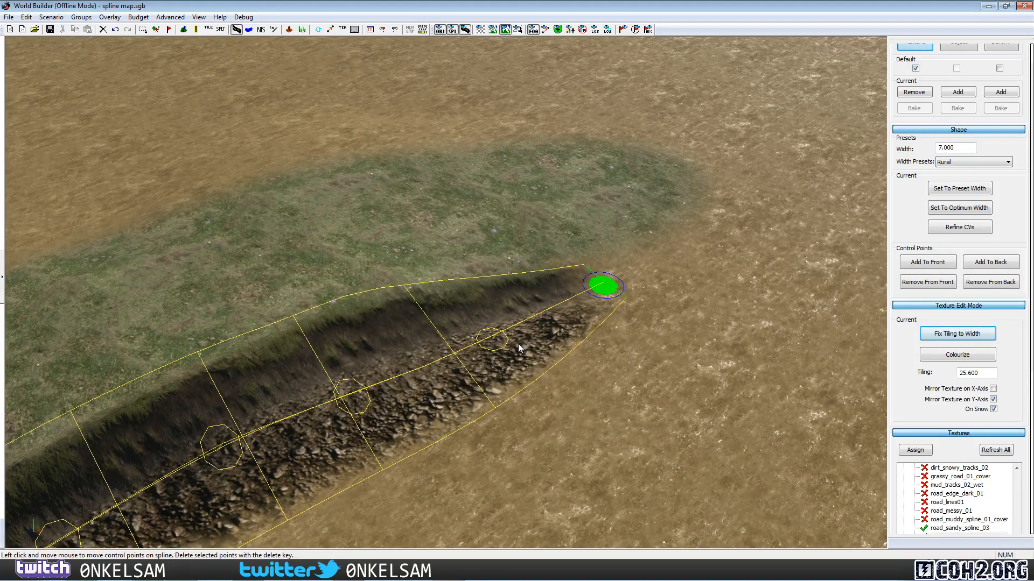
left_click(496, 344)
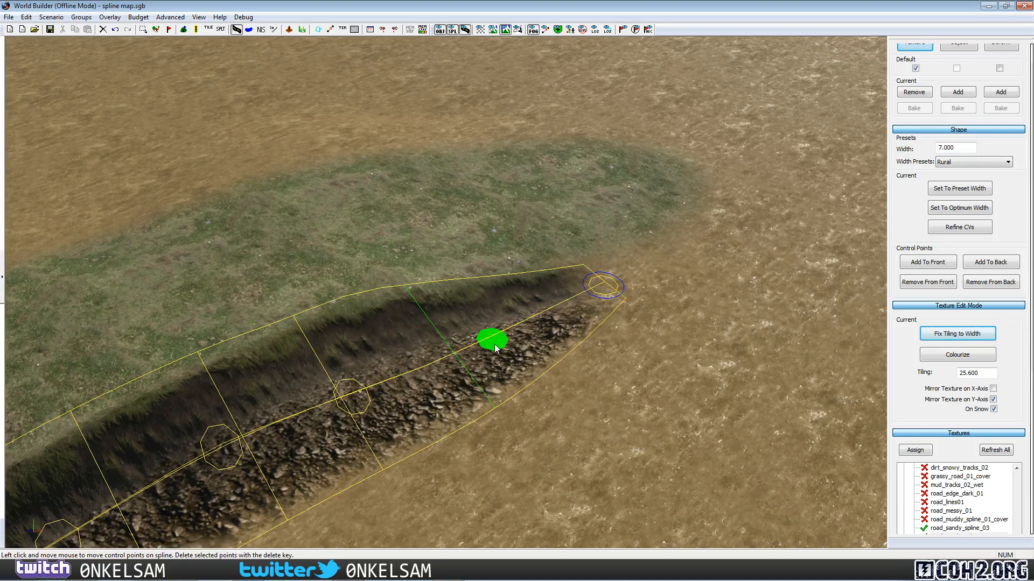
right_click_drag(495, 347, 503, 366)
left_click(597, 367)
scroll(597, 367, "down", 4)
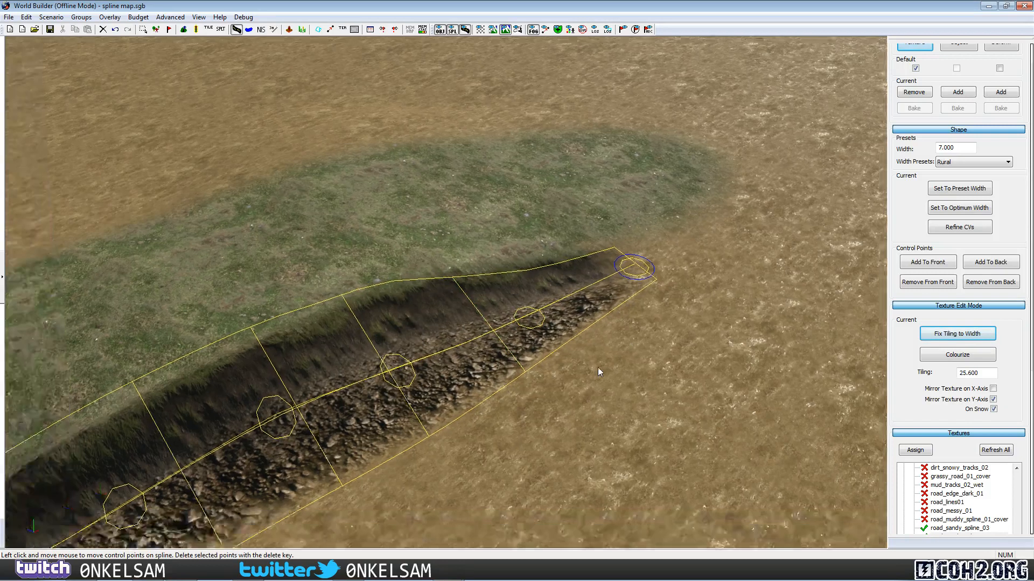
Step: Taper the rocky spline's near end by narrowing its last two control points, and deselect the spline
left_click(424, 337)
right_click_drag(424, 338, 438, 385)
left_click(312, 404)
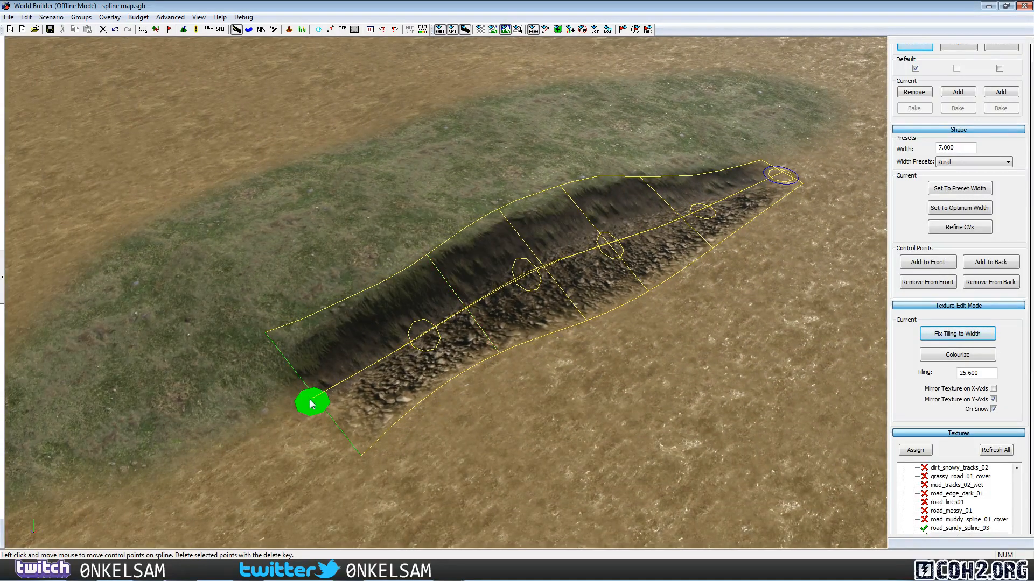
right_click_drag(314, 404, 361, 477)
left_click(506, 430)
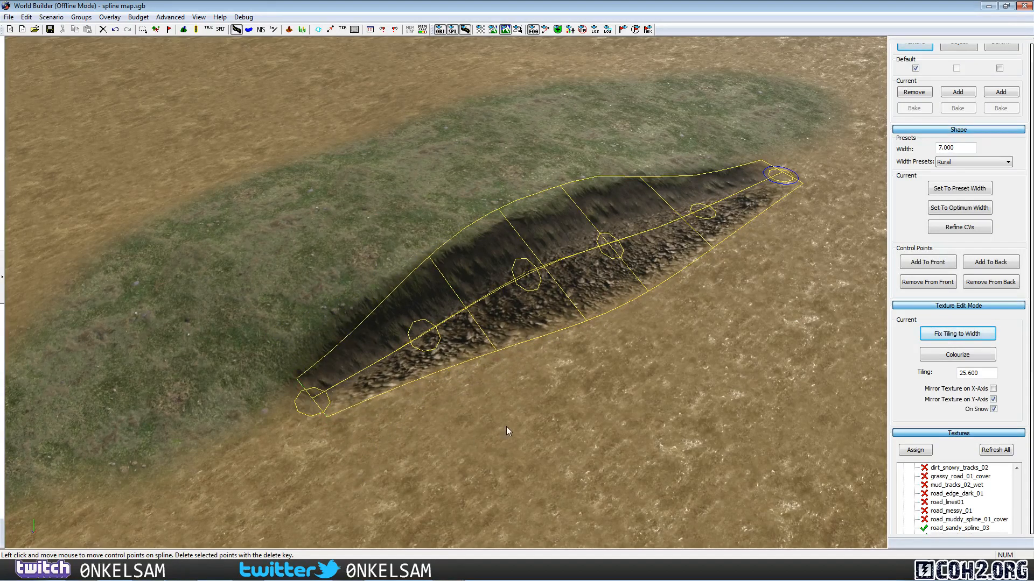
left_click(624, 377)
left_click(686, 352)
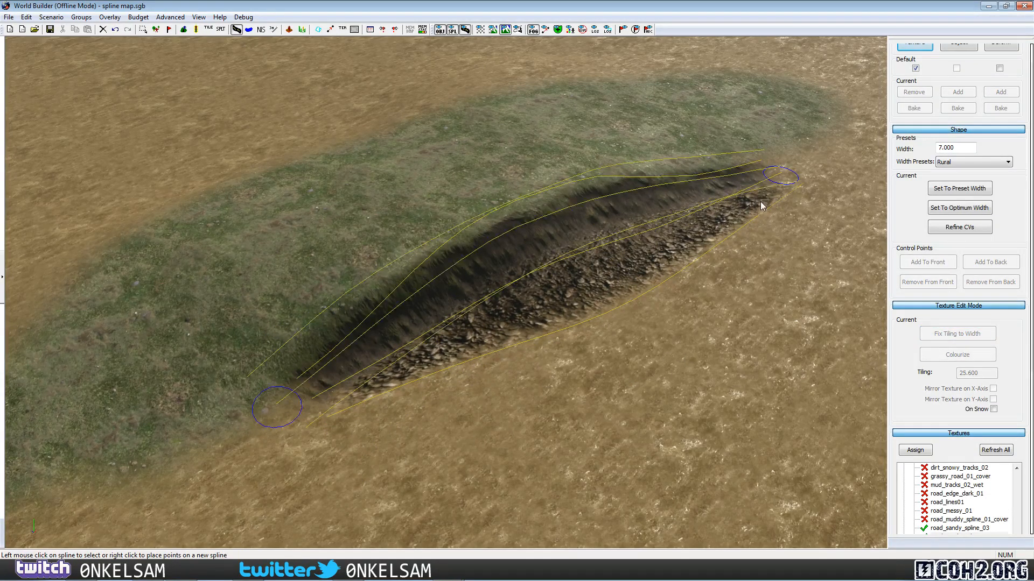
Step: Inspect the tapered rocky slope beneath the grass edge up close and from ground level
scroll(701, 364, "up", 3)
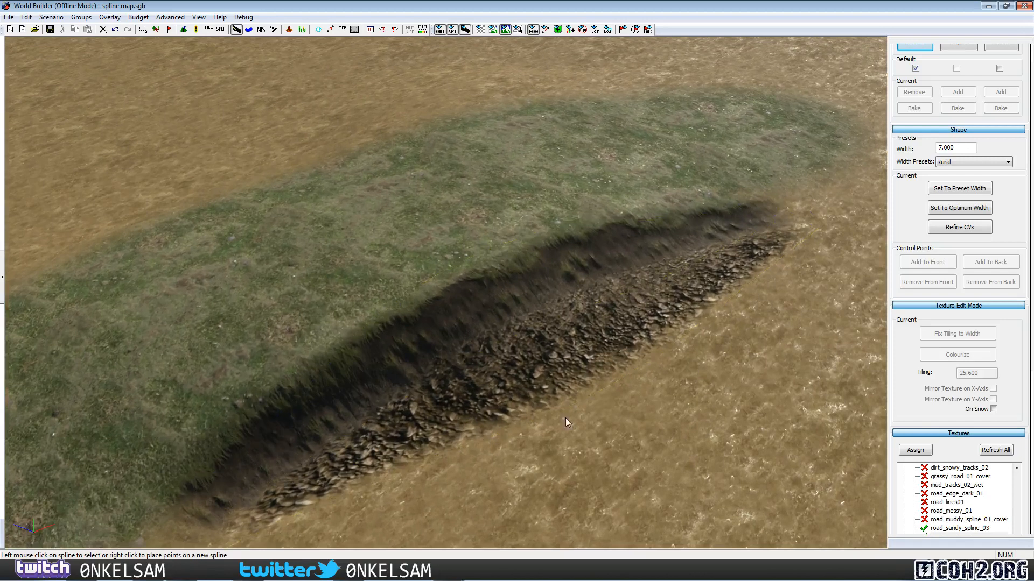
scroll(625, 409, "down", 2)
middle_click_drag(687, 336, 622, 373)
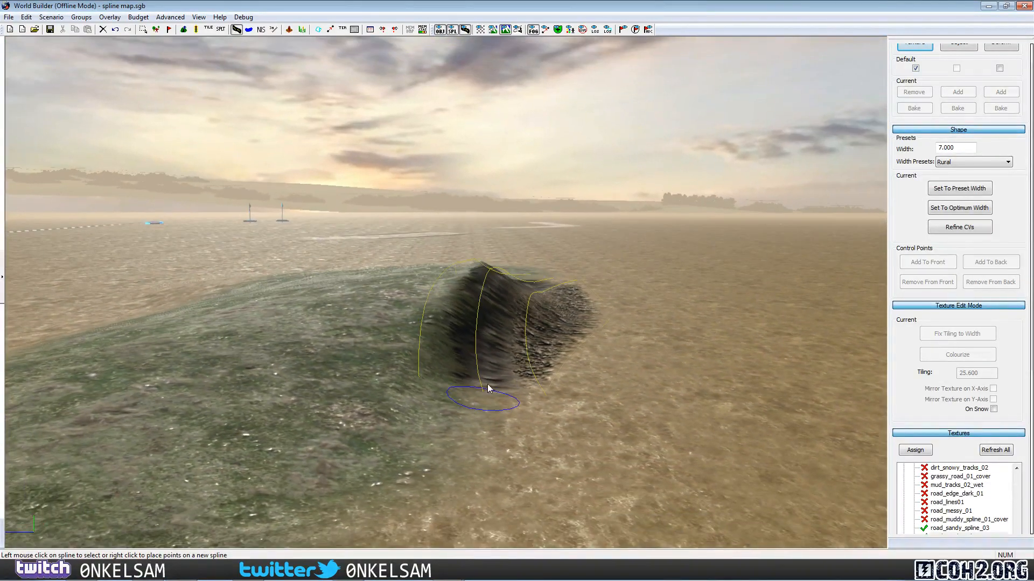
middle_click_drag(627, 332, 469, 330)
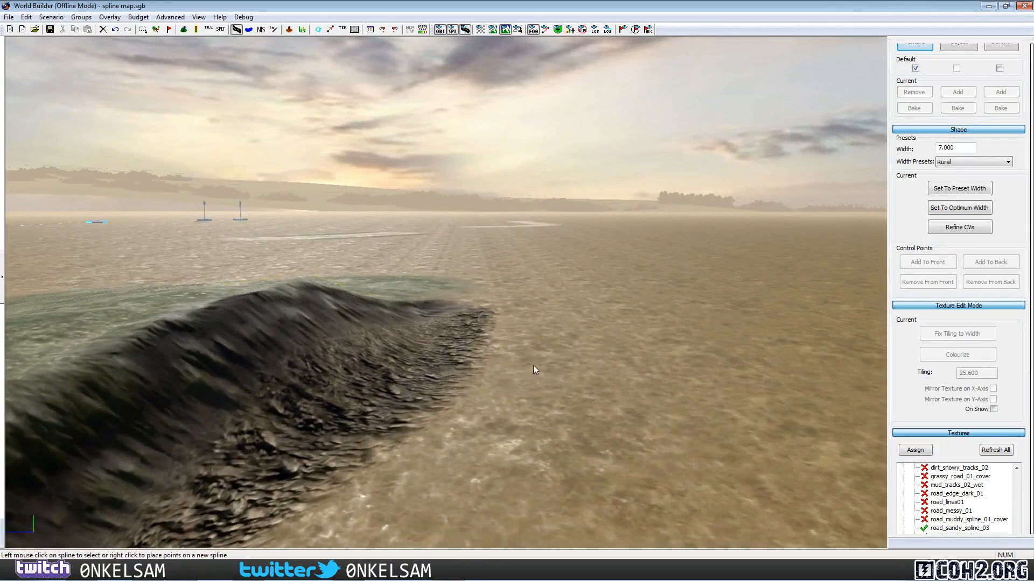
key("BackSpace")
middle_click_drag(336, 404, 483, 311)
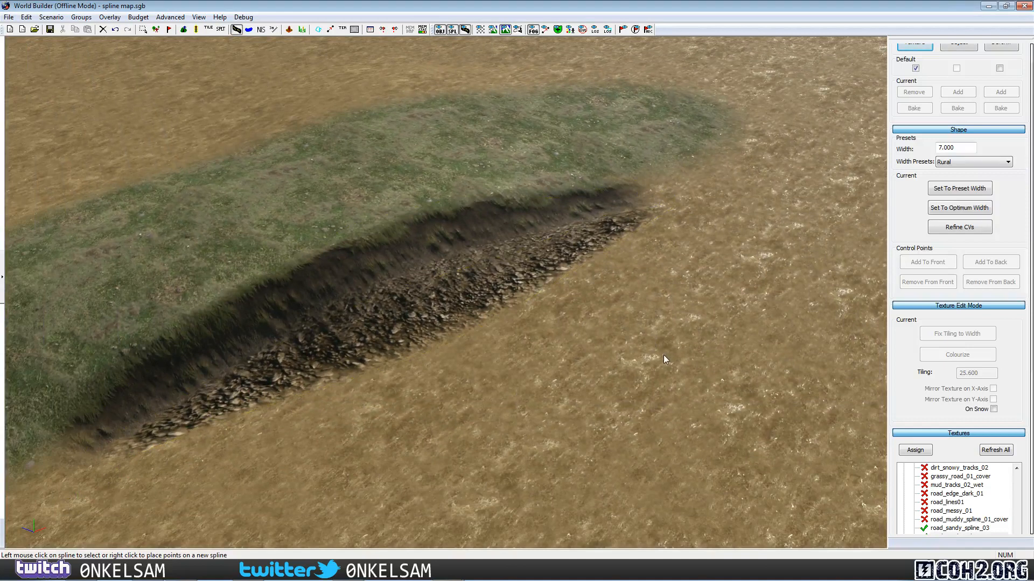
scroll(663, 355, "down", 1)
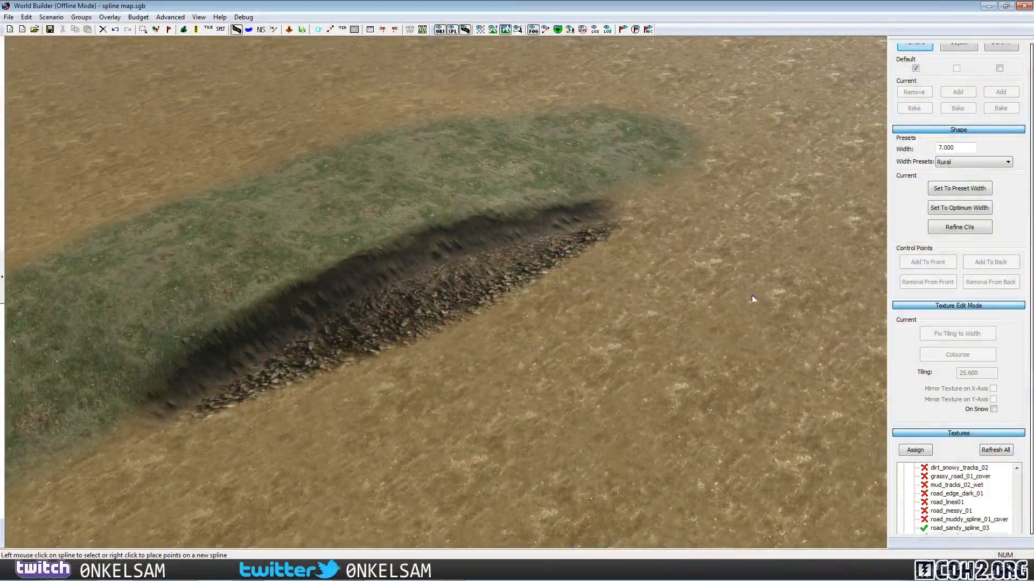
Step: Select the S-curved sandy road spline, open its Colourize settings and move the dialog clear of the road
scroll(748, 297, "up", 5)
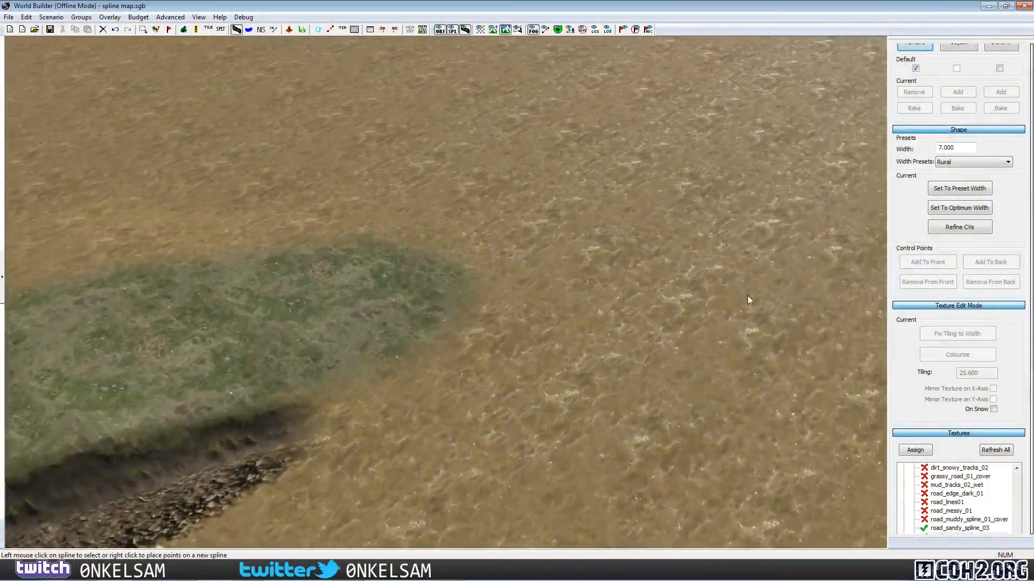
key("Right")
scroll(747, 295, "down", 3)
key("Up")
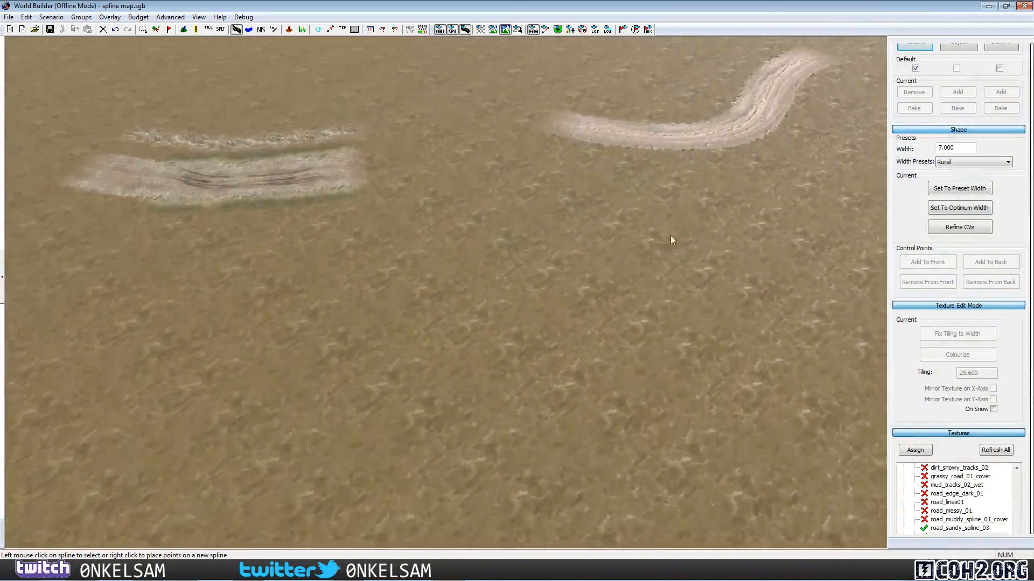
scroll(670, 240, "up", 5)
left_click(521, 364)
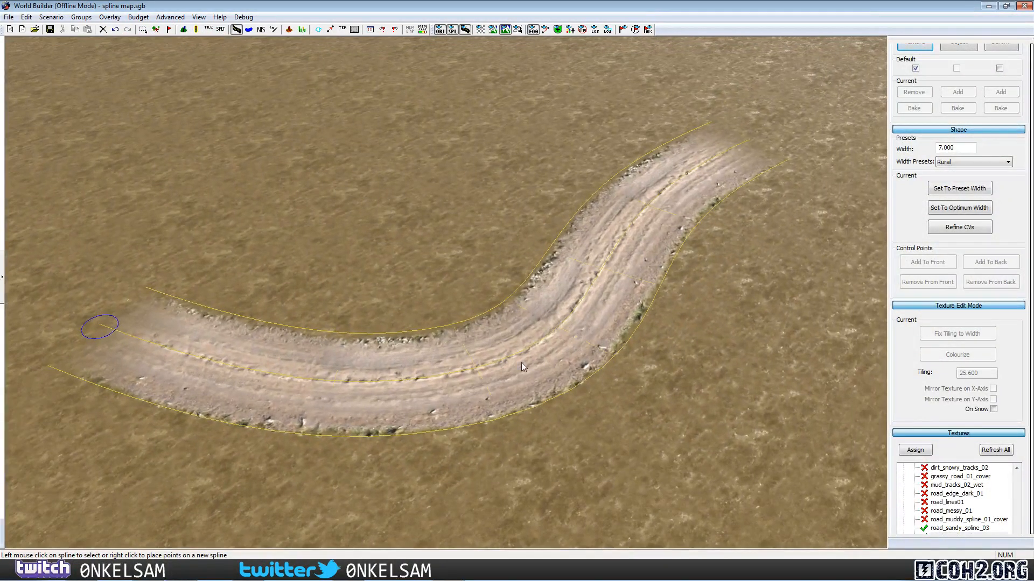
left_click(712, 422)
left_click(589, 337)
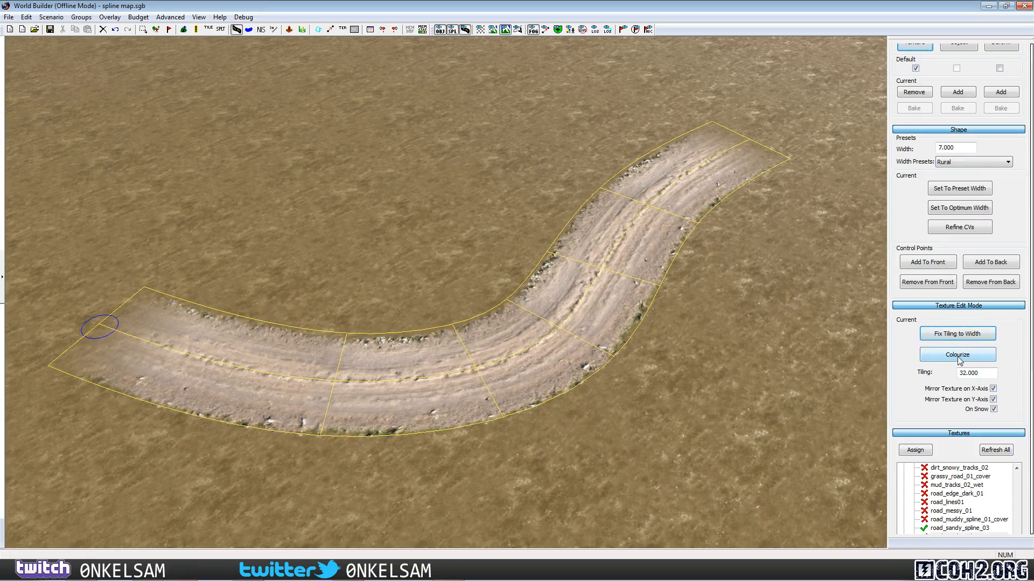
left_click(983, 359)
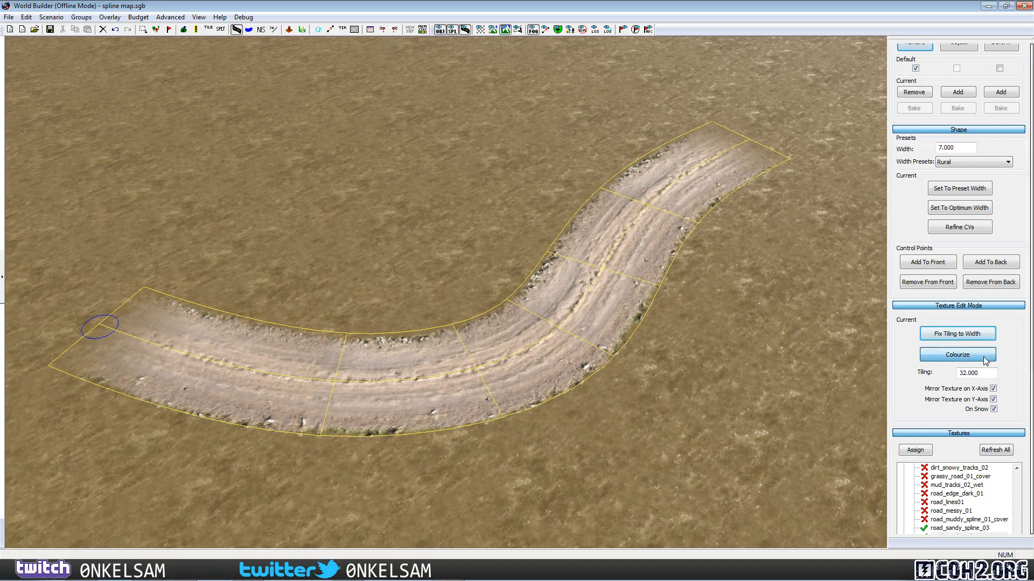
left_click_drag(305, 28, 395, 57)
left_click_drag(290, 54, 300, 59)
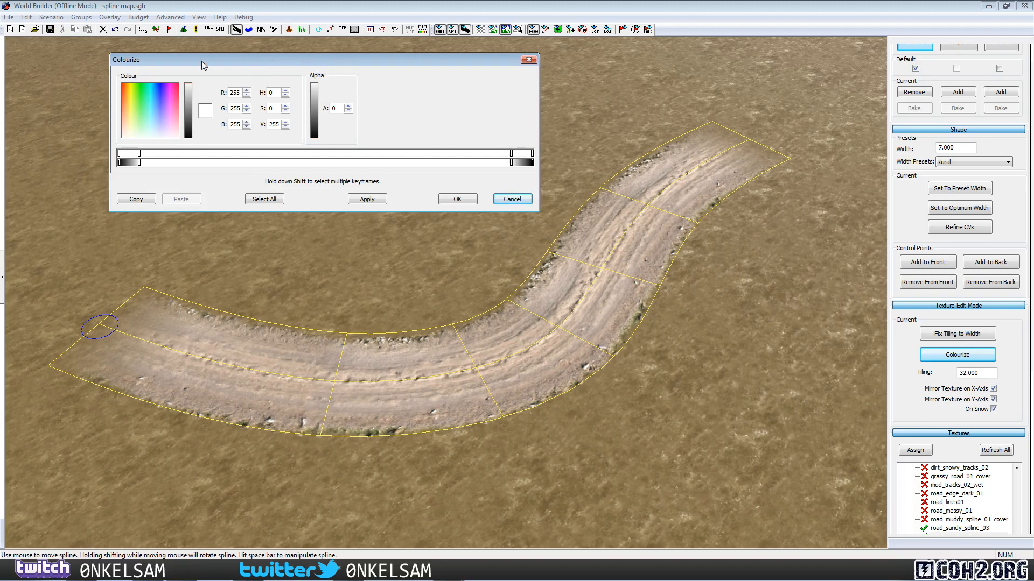
left_click_drag(203, 60, 212, 60)
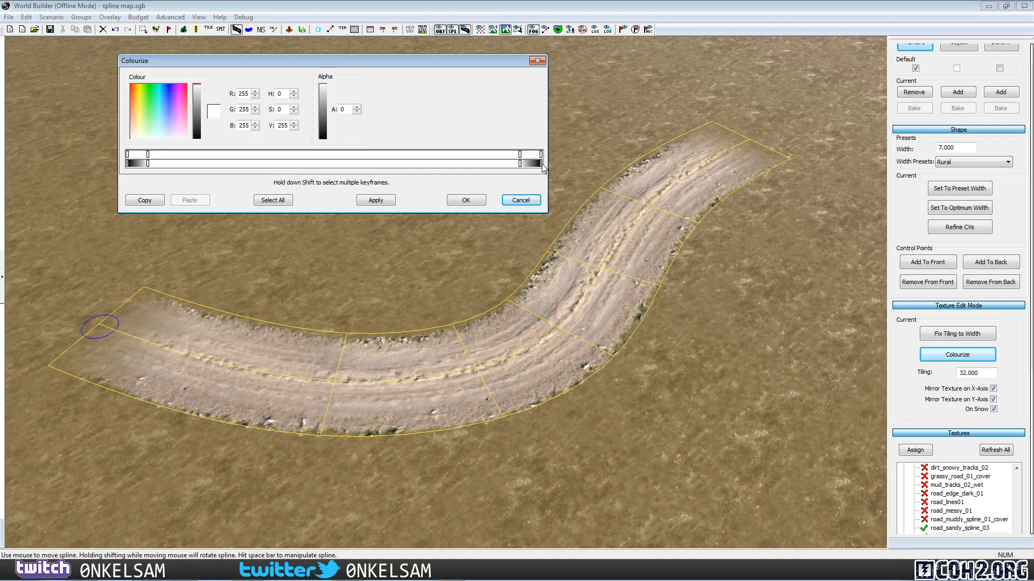
Step: Add three keyframes around the middle of the road's gradient, set the central one's alpha to 14 and apply it
left_click(335, 162)
left_click(291, 167)
left_click(393, 168)
left_click_drag(336, 164, 339, 164)
left_click(323, 117)
left_click_drag(323, 121, 329, 146)
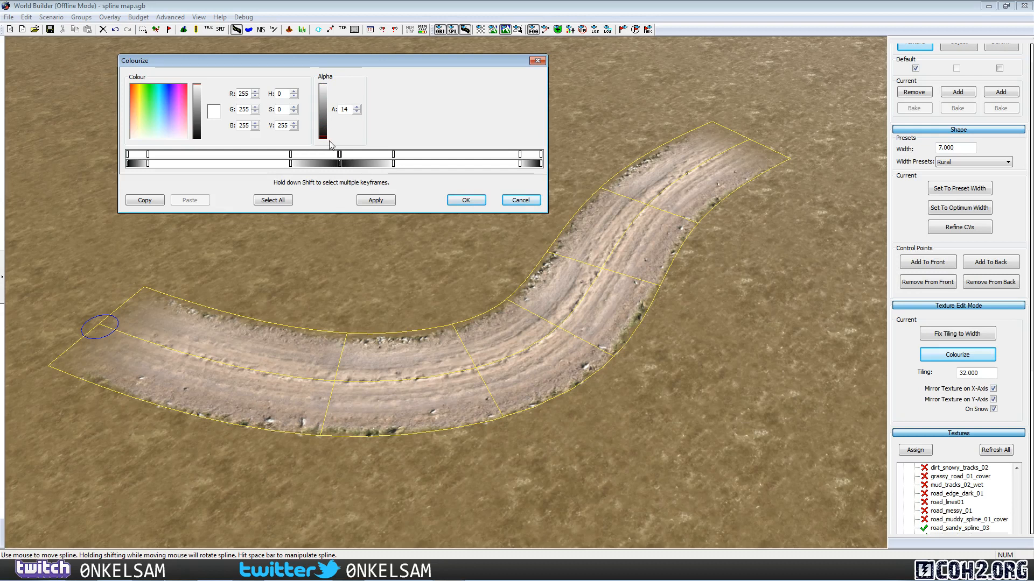
left_click(377, 200)
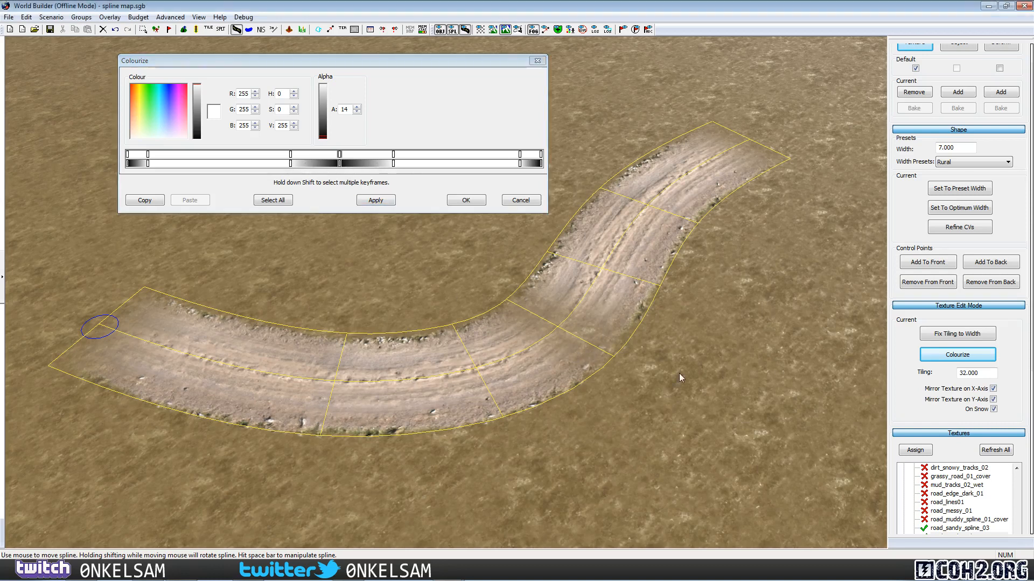
Step: Deselect the road spline and examine the transparency transition in the middle of the curve
left_click(698, 386)
left_click(697, 205)
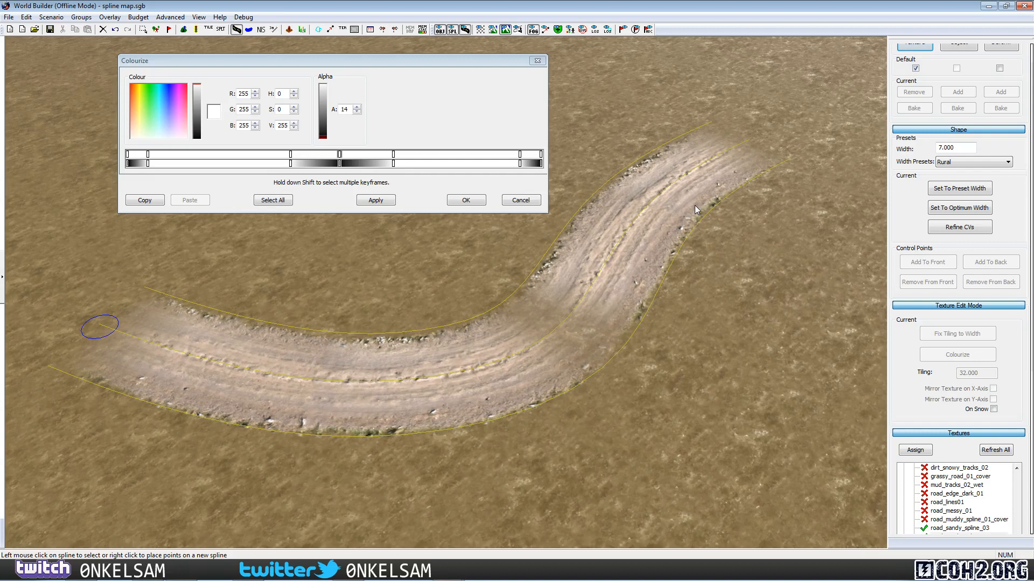
left_click(748, 344)
left_click(514, 402)
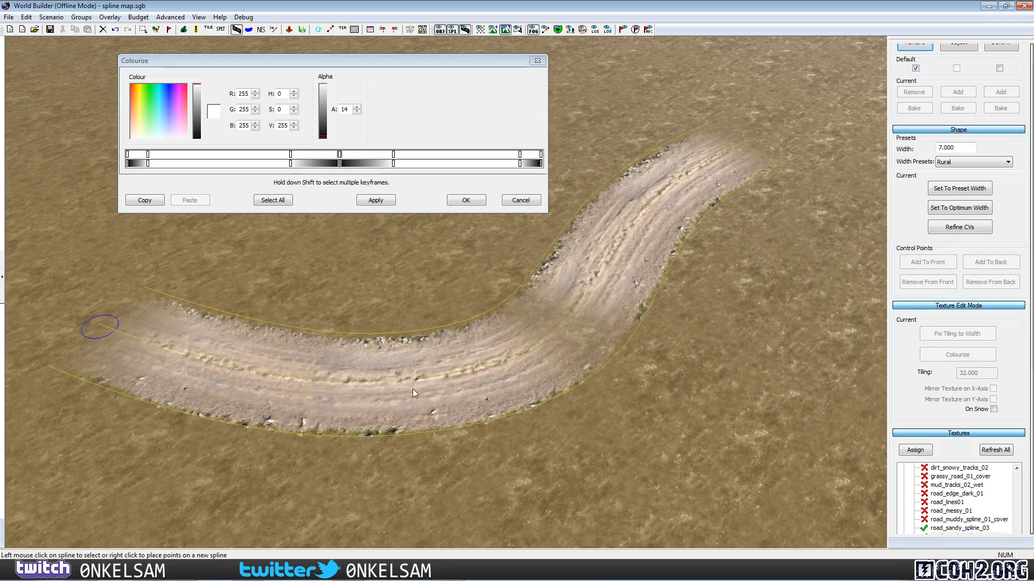
left_click(780, 321)
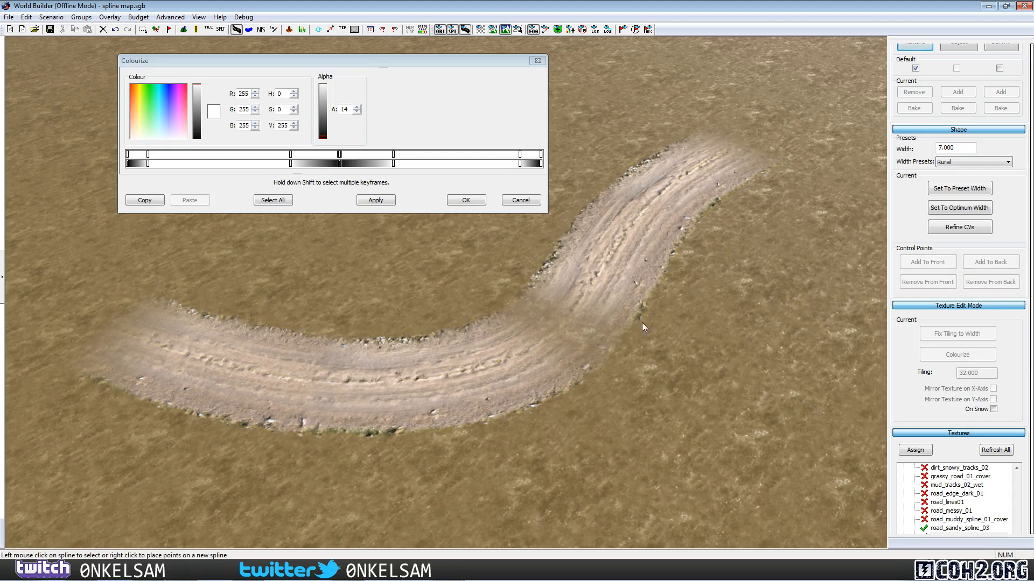
left_click(510, 369)
left_click(643, 340)
left_click(319, 378)
left_click(700, 353)
left_click(540, 358)
left_click(689, 368)
Step: Try to colour the keyframe after the transparent one and the far-end inner keyframe red (255, 0, 0) with the spline deselected
left_click(393, 156)
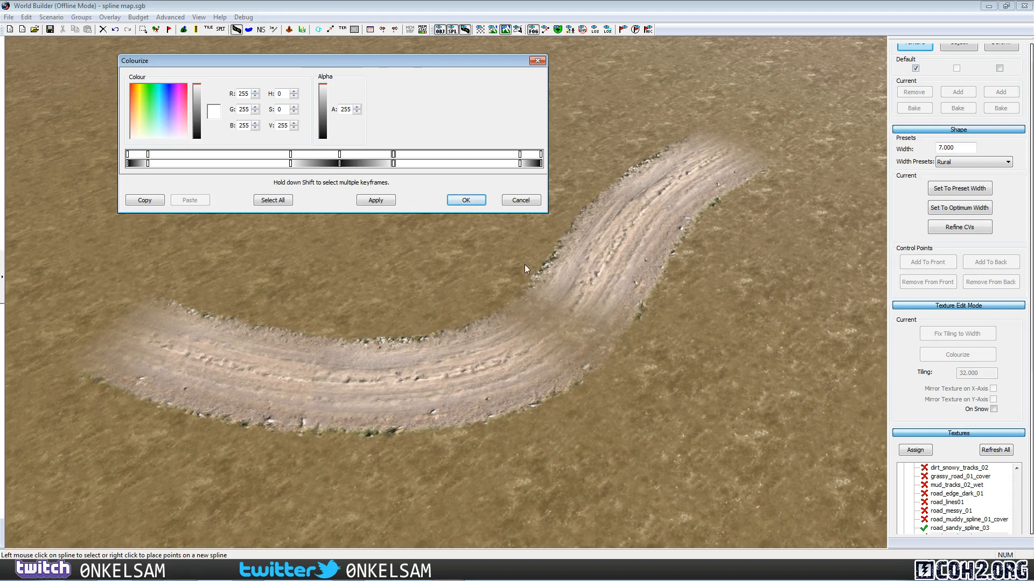
left_click_drag(147, 94, 120, 77)
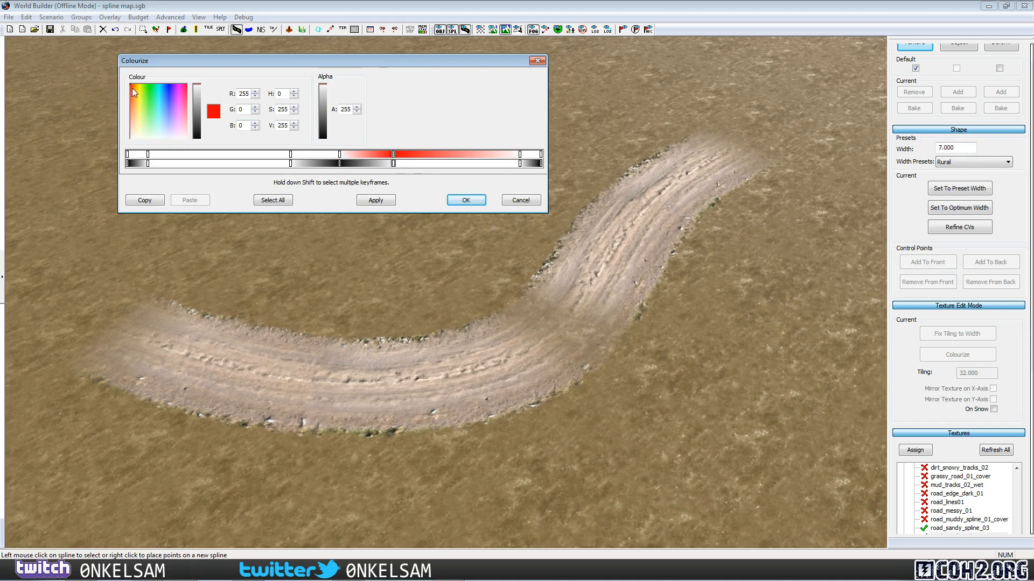
mouse_move(133, 88)
left_mouse_down()
mouse_move(169, 98)
mouse_move(159, 121)
mouse_move(117, 80)
left_mouse_up()
mouse_move(198, 85)
left_mouse_down()
mouse_move(199, 134)
mouse_move(197, 83)
left_mouse_up()
left_click(375, 201)
left_click(376, 201)
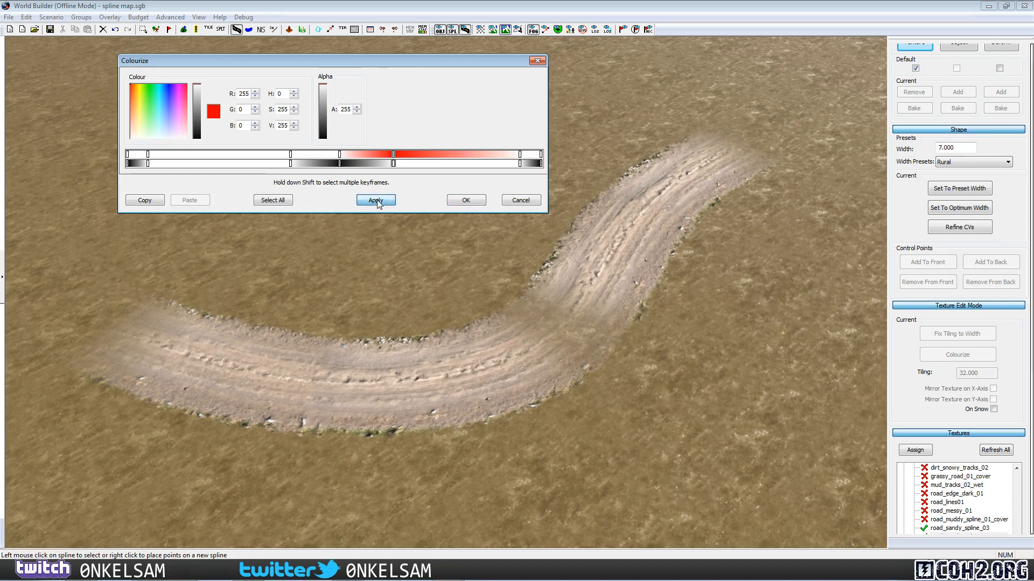
left_click(520, 155)
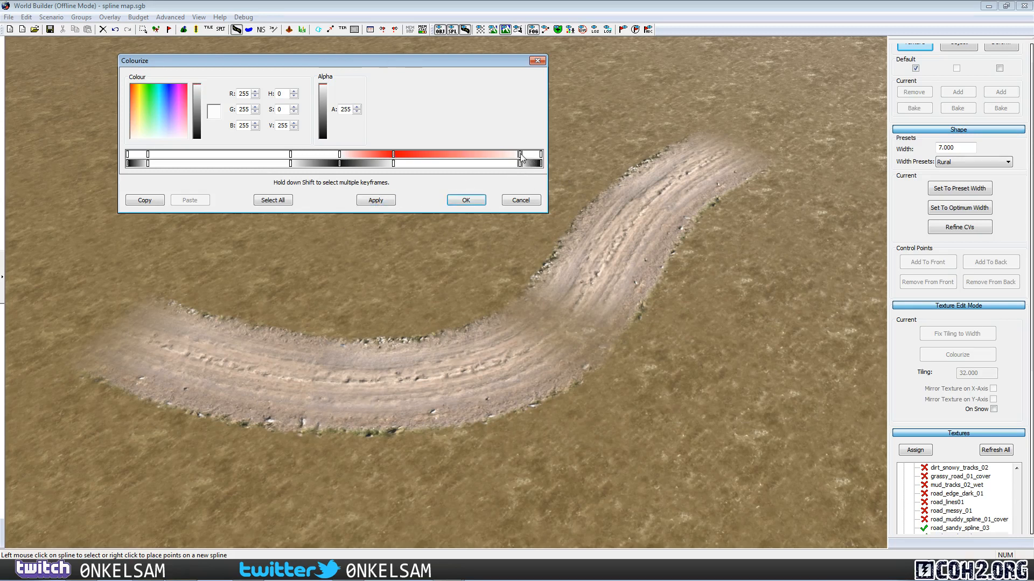
left_click(142, 99)
left_click(130, 84)
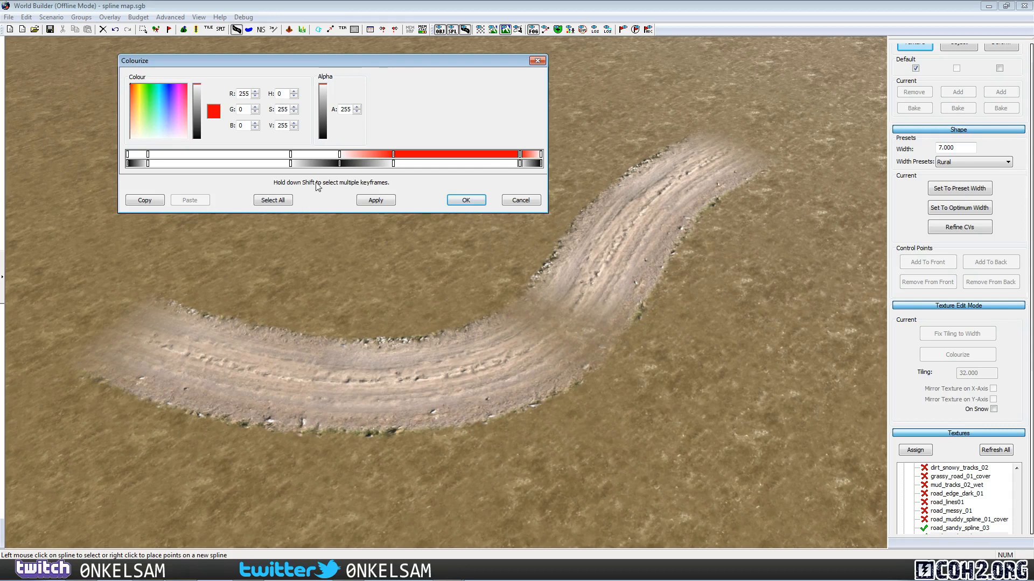
left_click(393, 201)
left_click(630, 241)
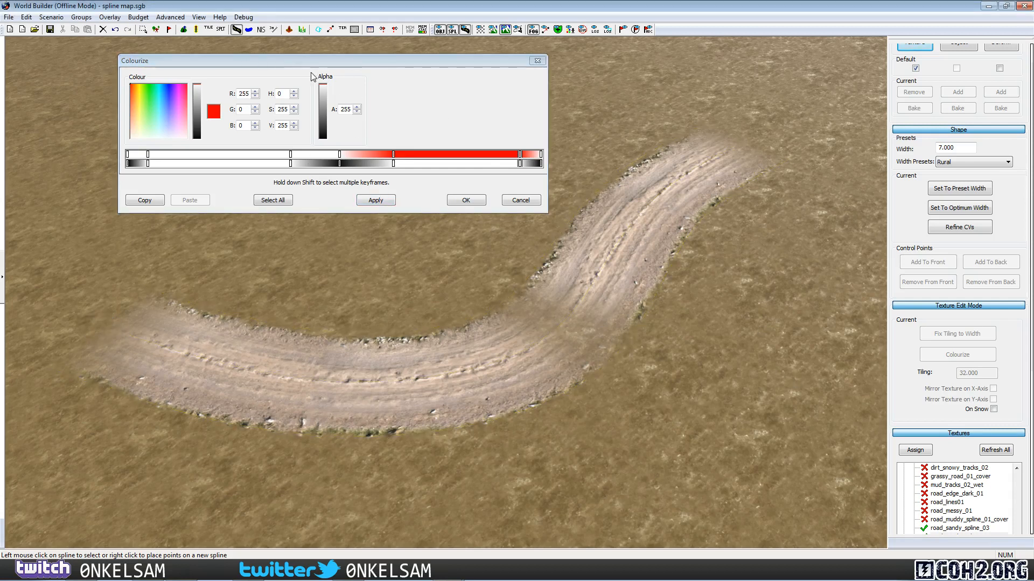
Step: Reselect the road spline and apply red (255, 0, 0) to the keyframe just after the transparent middle one
left_click(652, 226)
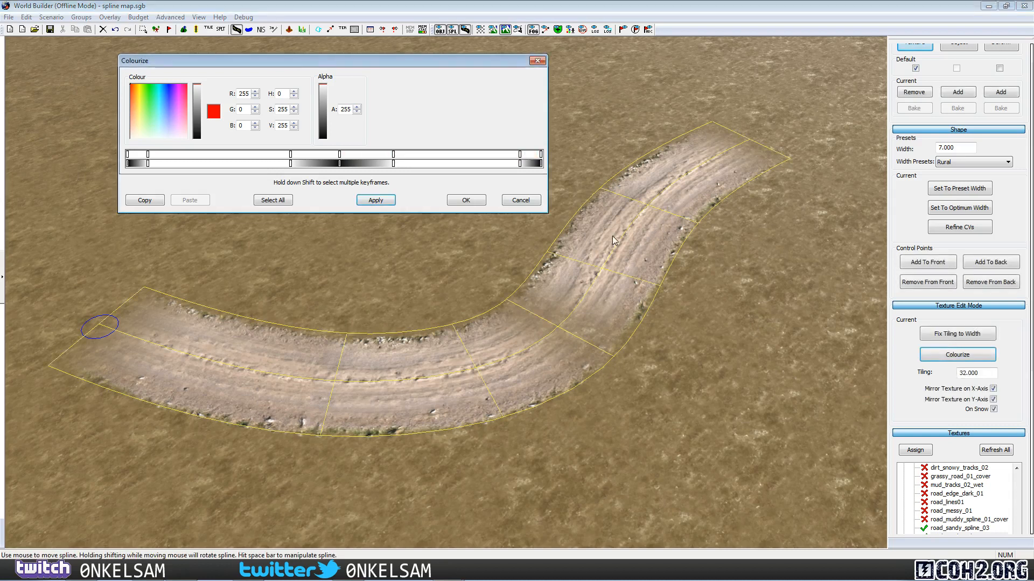
left_click(394, 155)
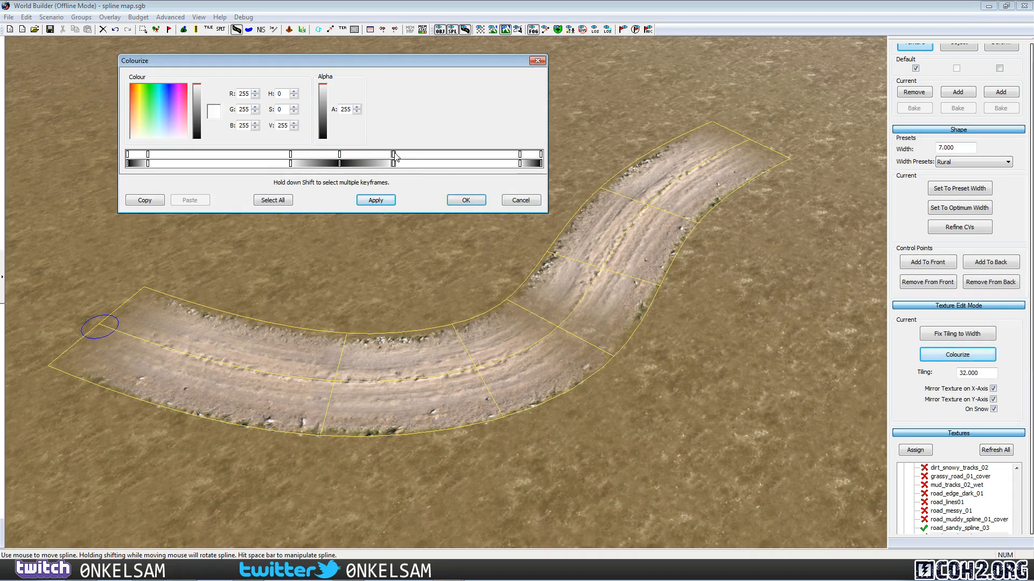
left_click_drag(142, 90, 130, 86)
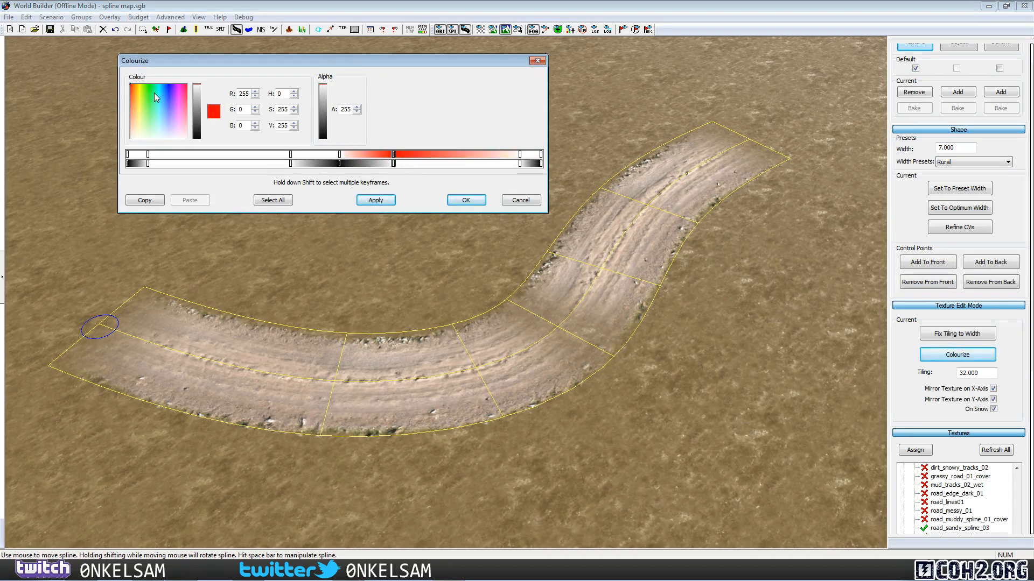
left_click(377, 199)
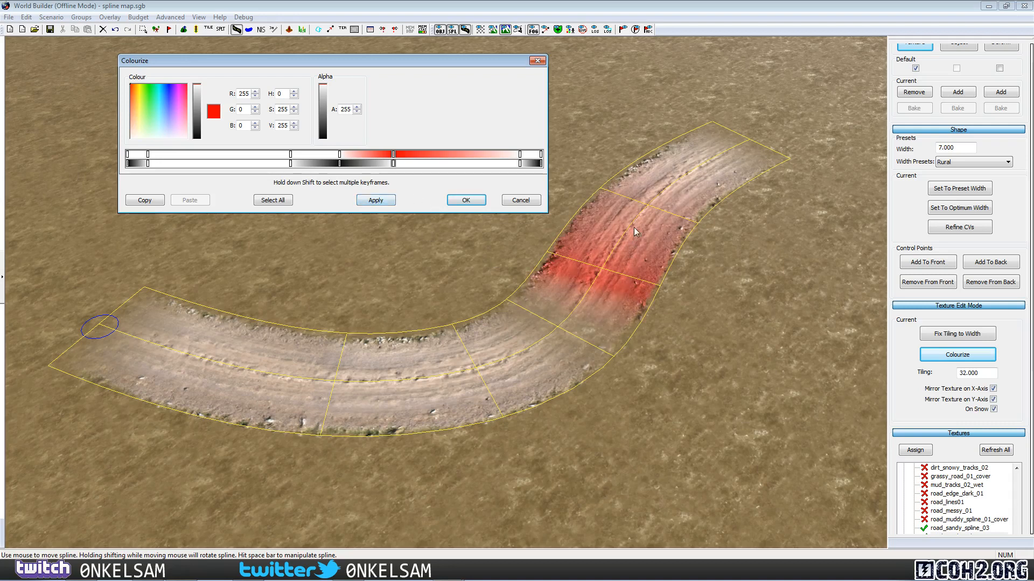
Step: Apply red (255, 0, 0) to the inner keyframe near the road's far end, and deselect the spline
left_click(520, 156)
left_click_drag(153, 96, 95, 59)
left_click(377, 200)
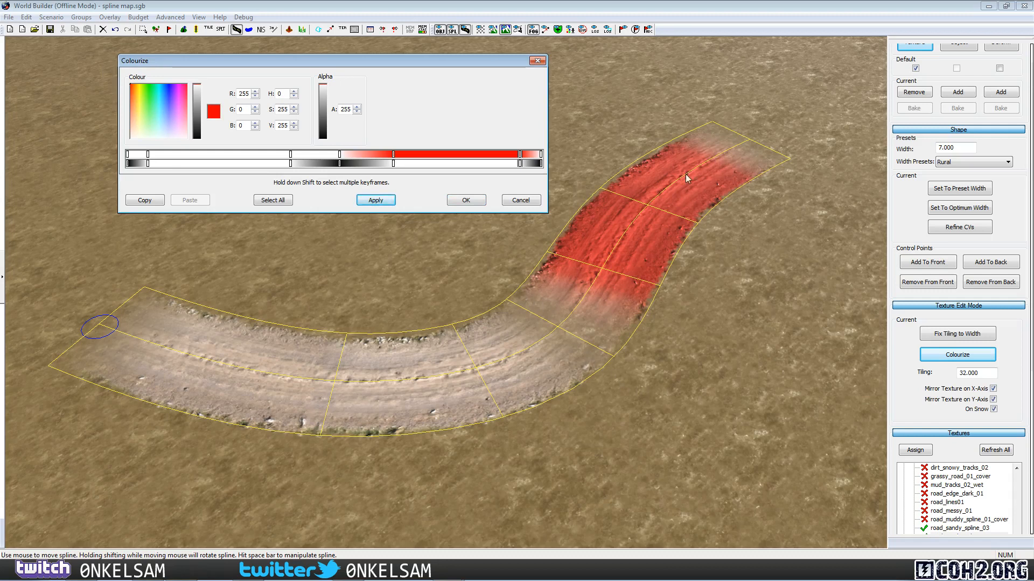
left_click(739, 290)
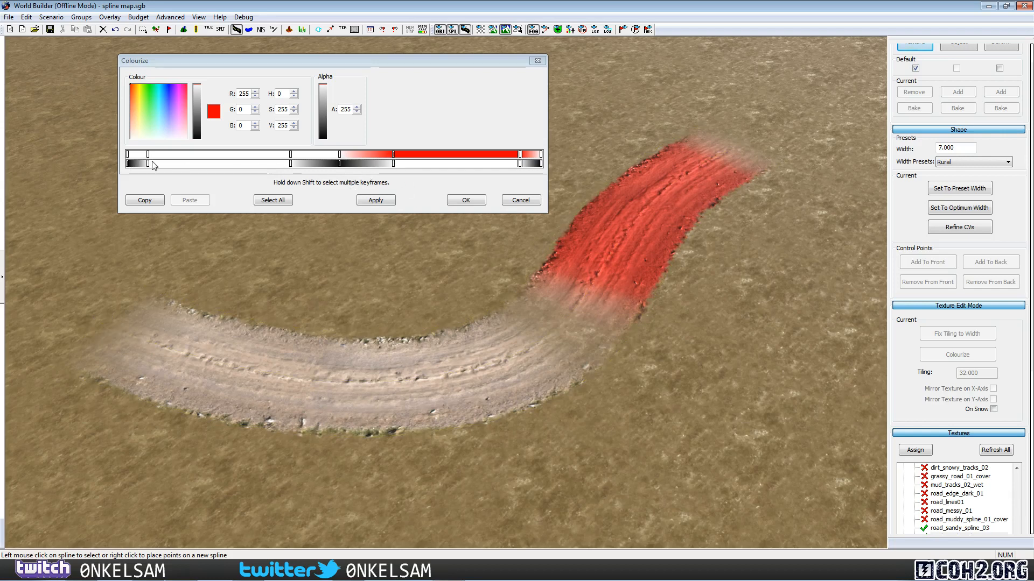
left_click(561, 252)
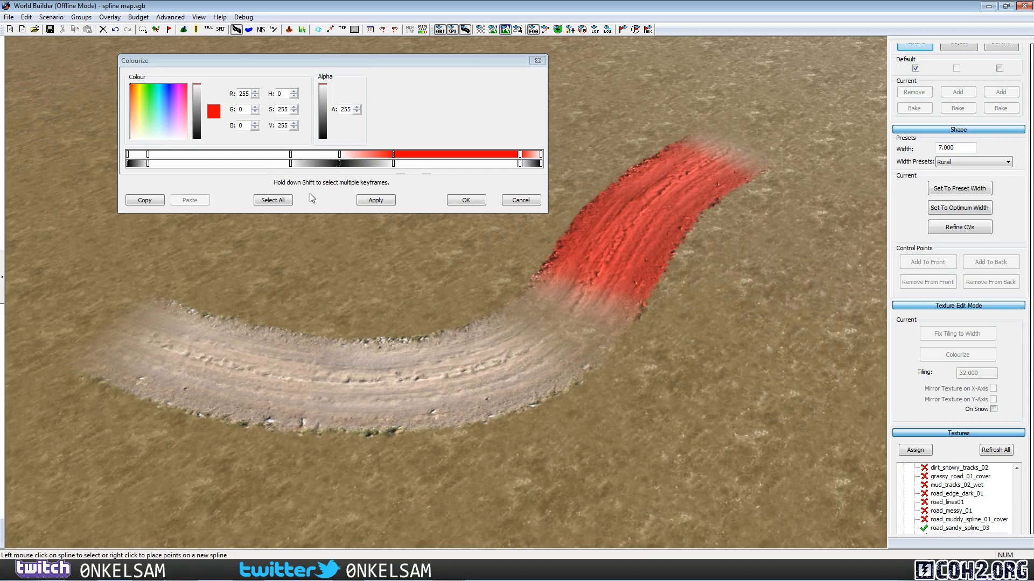
Step: Try to remove the three middle keyframes and copy the red keyframe onto the near-end inner one with the spline deselected
right_click(291, 163)
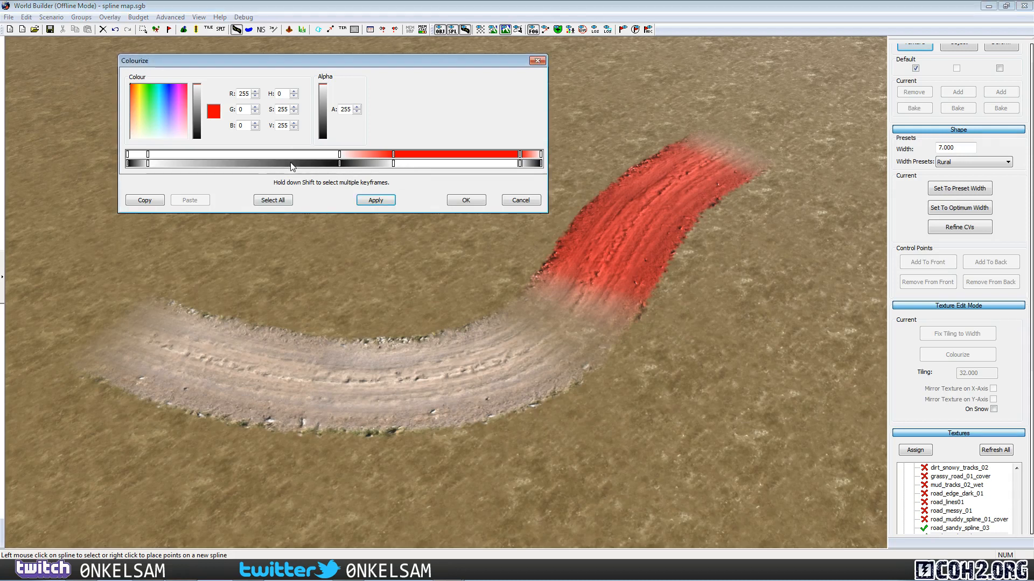
right_click(340, 163)
right_click(396, 165)
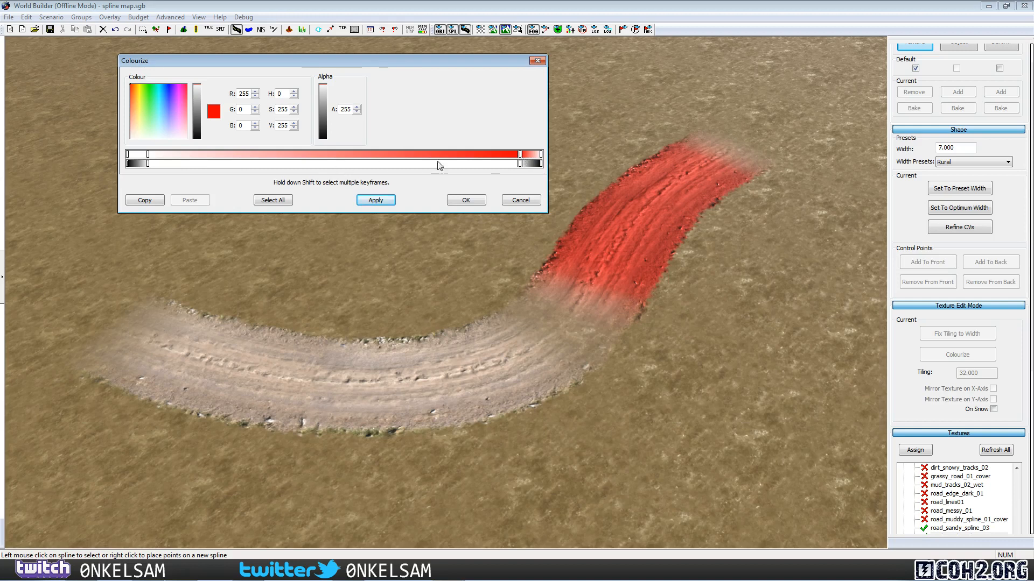
left_click(520, 159)
left_click(157, 201)
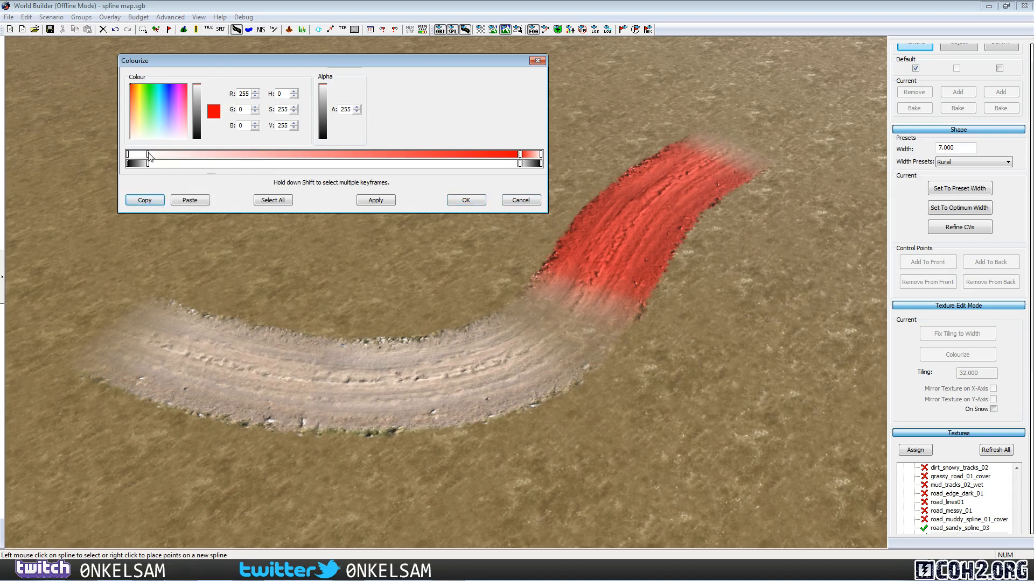
left_click(186, 198)
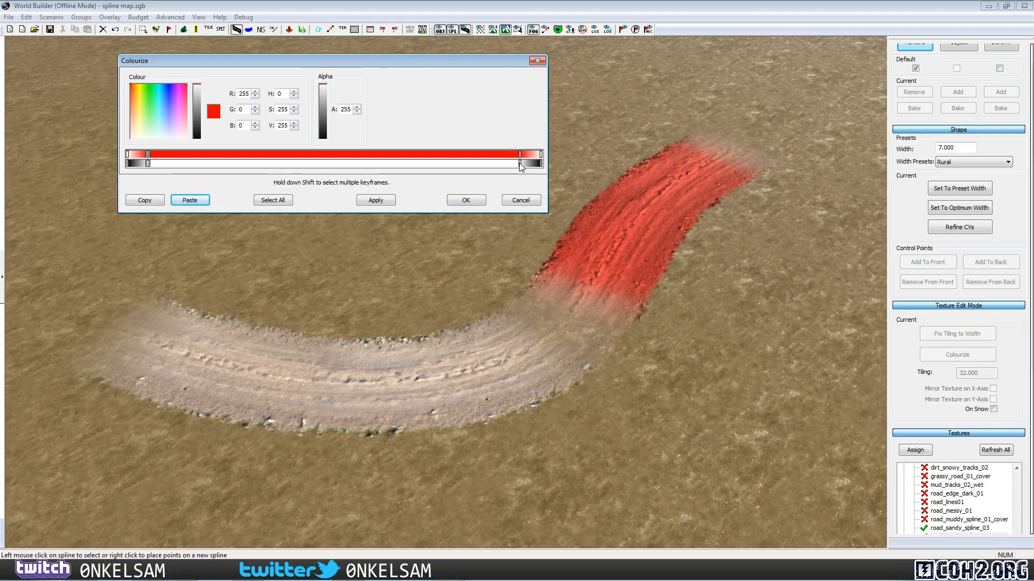
left_click(377, 200)
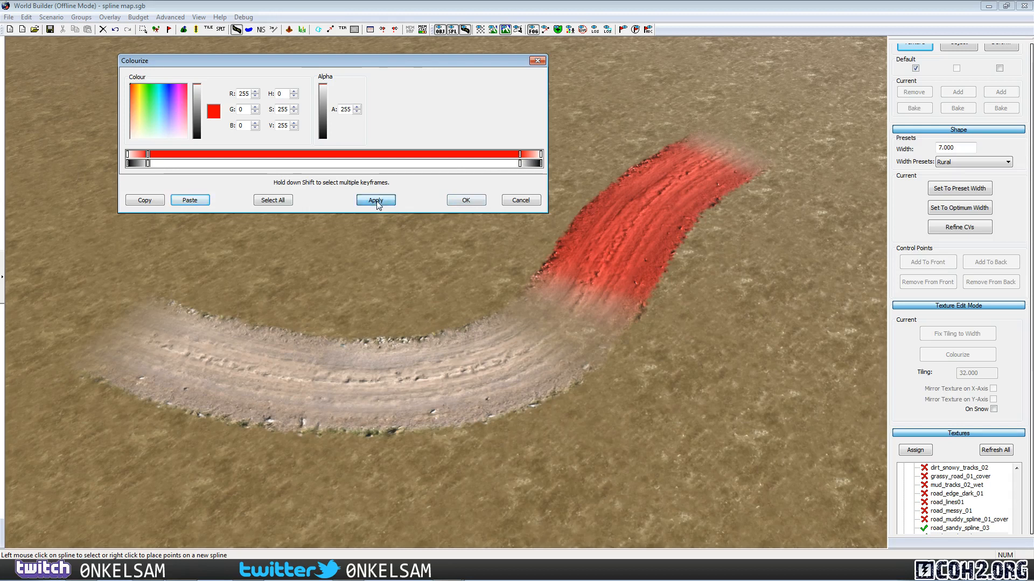
Step: Reselect the road spline and remove the three middle keyframes from its colour and alpha gradient
left_click(583, 307)
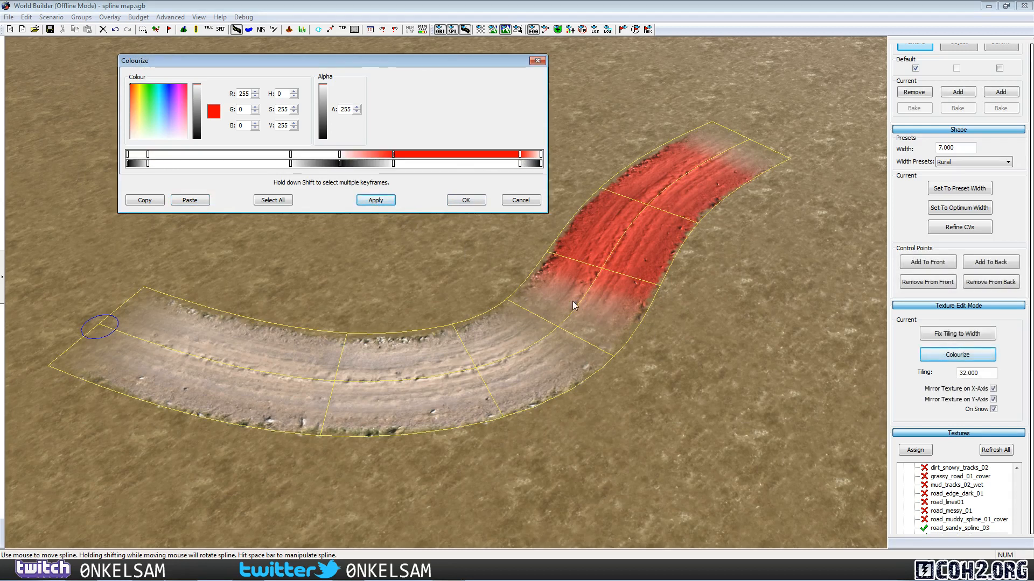
right_click(393, 156)
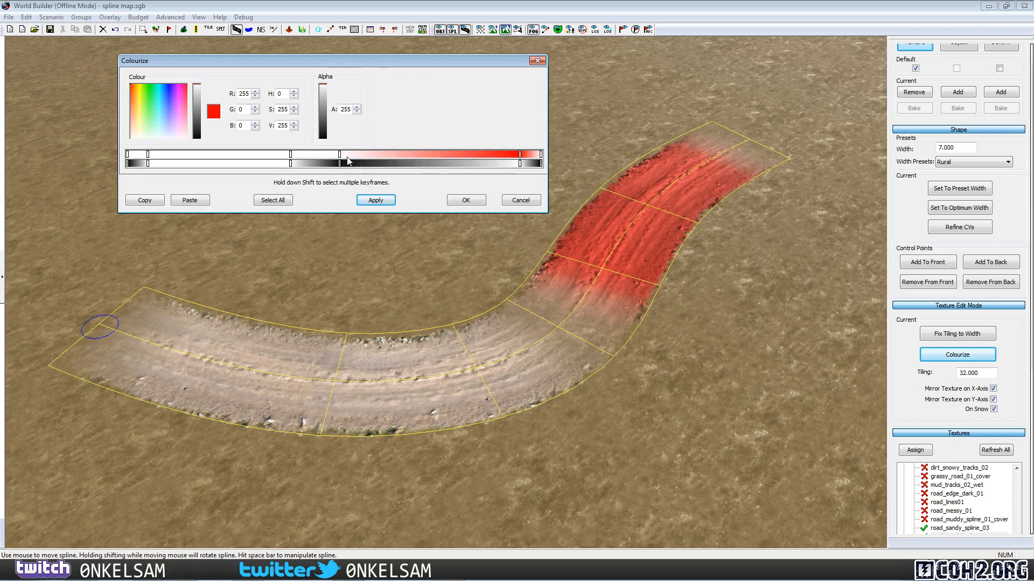
right_click(339, 157)
right_click(290, 157)
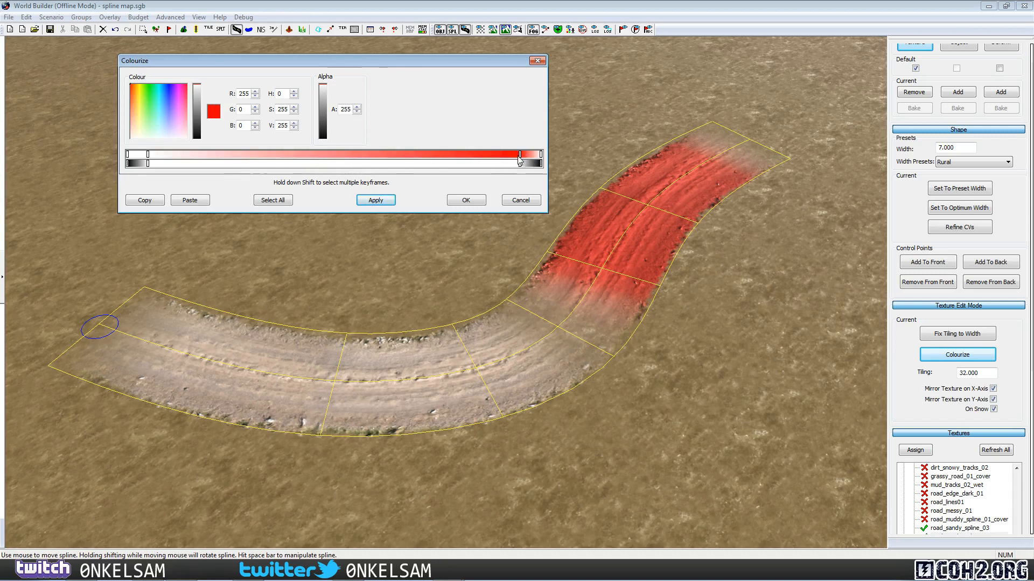
Step: Copy the red far-end keyframe onto the near-end inner keyframe and apply the colour to the road
left_click(144, 200)
left_click(148, 157)
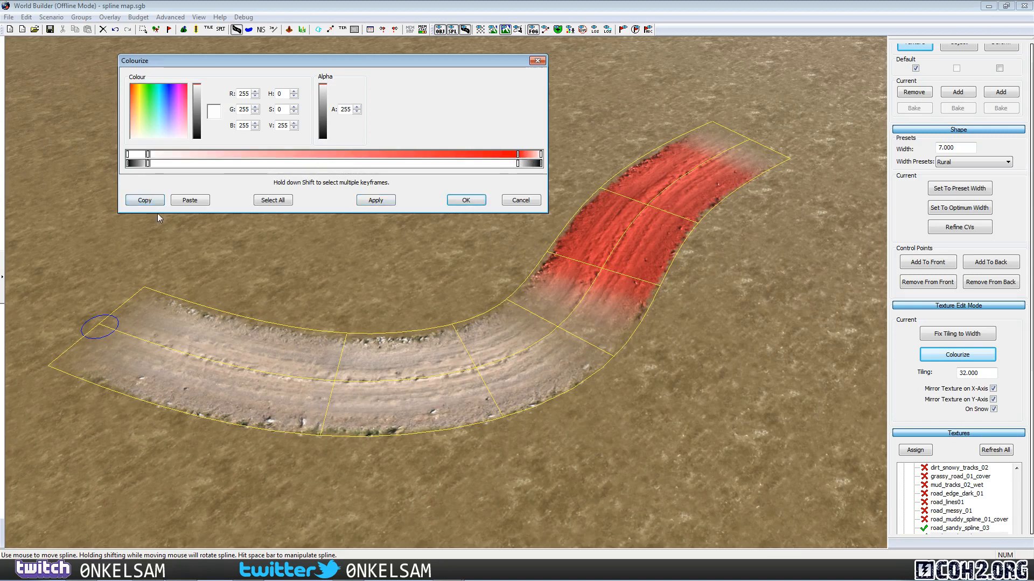
left_click(189, 200)
left_click(376, 200)
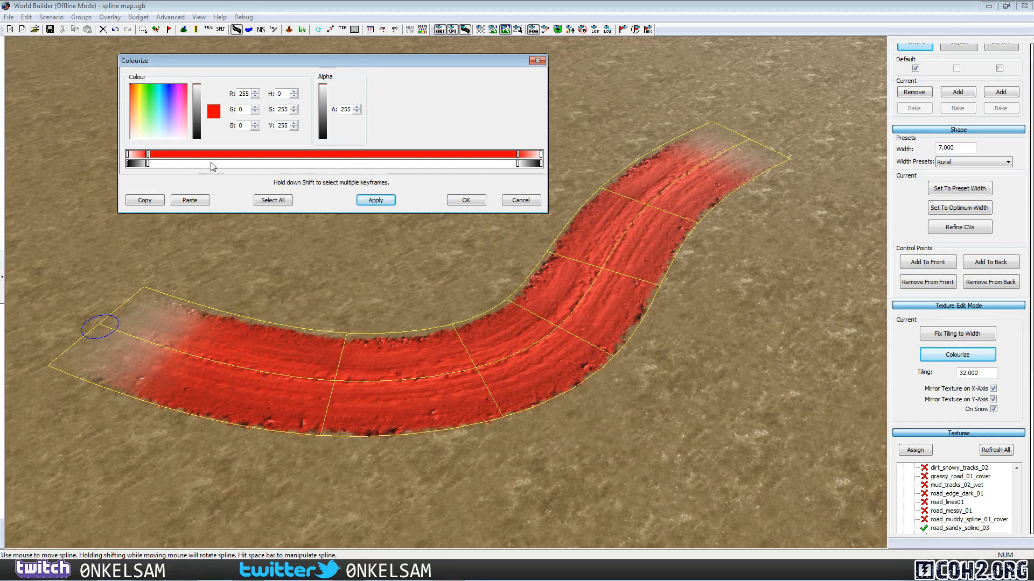
Step: Move both inner colour and alpha keyframes farther from the road's ends and apply the longer fades
left_click_drag(148, 158, 209, 157)
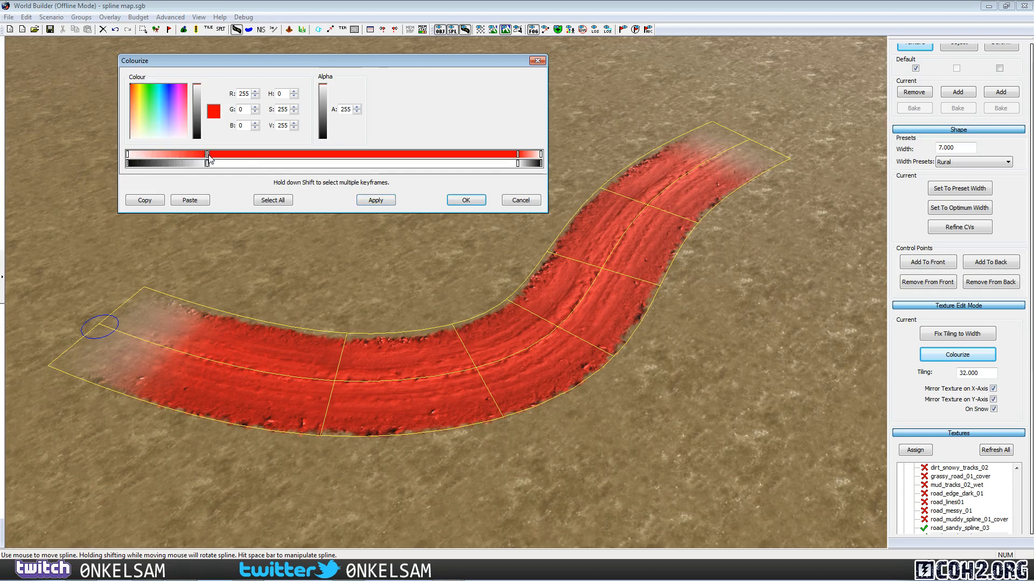
left_click_drag(522, 159, 455, 158)
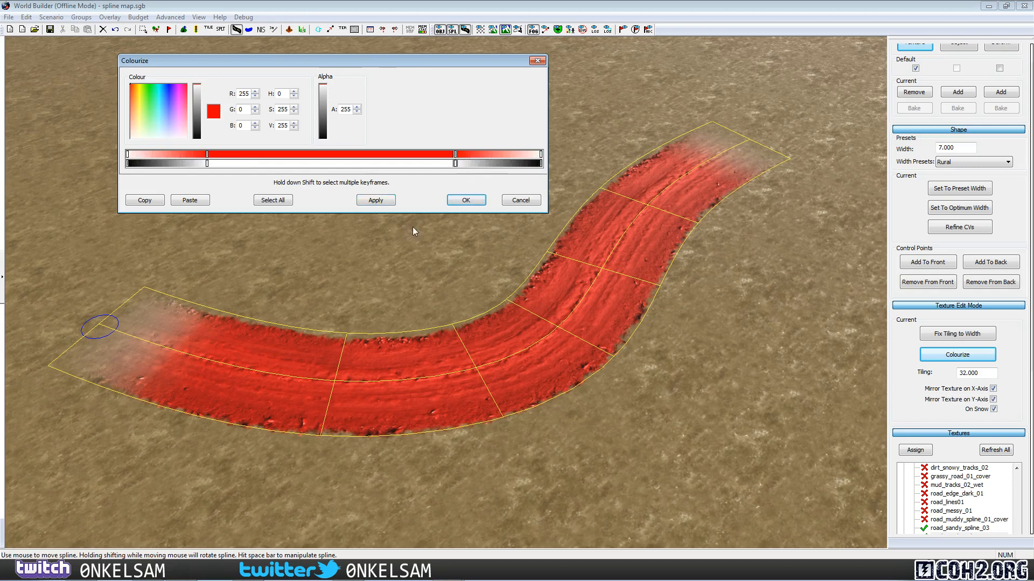
left_click(368, 200)
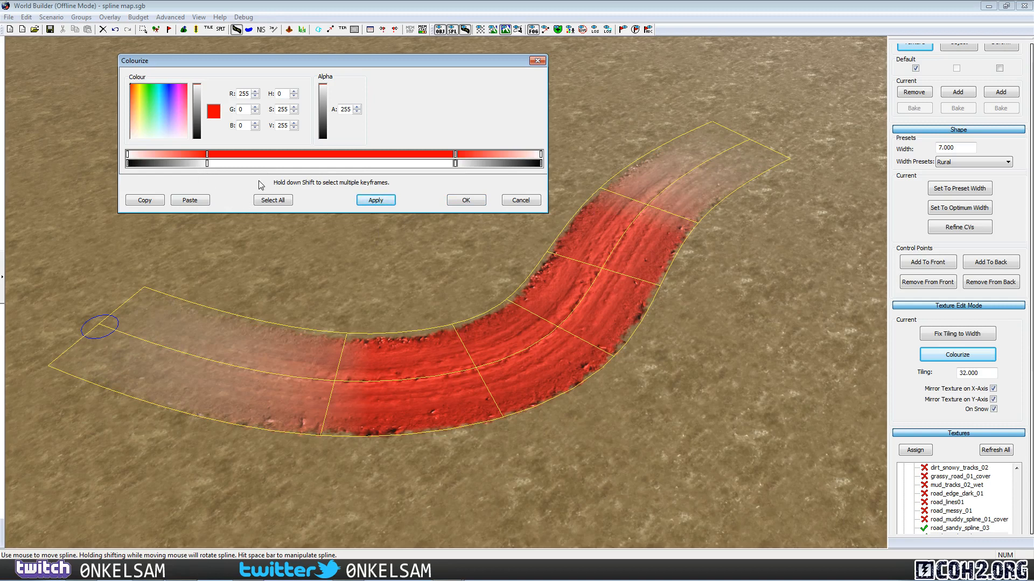
Step: Copy all colour and alpha keyframes of the curved red road, accept its colourization, and deselect the spline
left_click(279, 202)
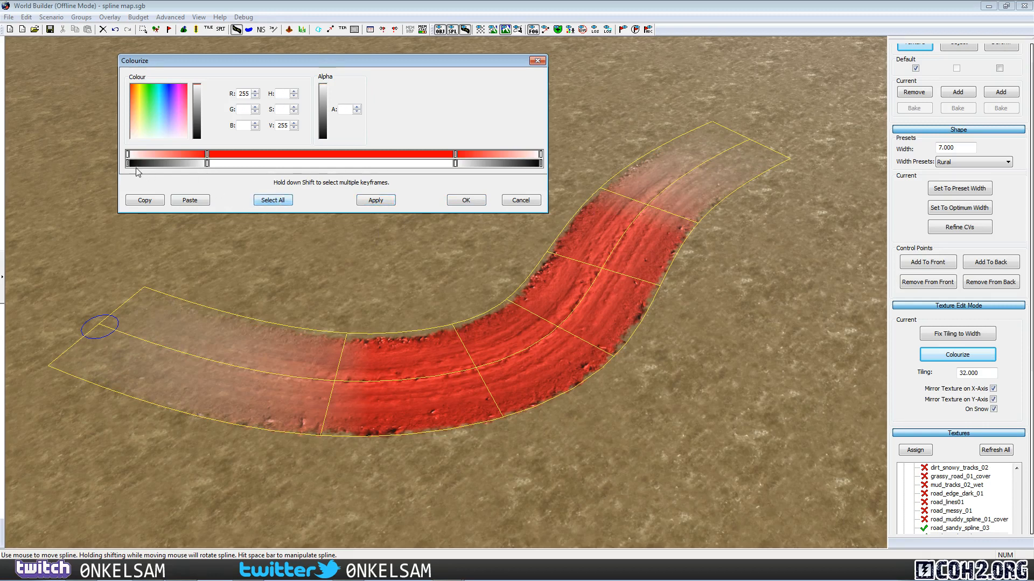
left_click(145, 201)
left_click(470, 201)
left_click(454, 264)
Step: Select the wide gravel road spline in the layered group and move it clear below the grass and track splines
key("Left")
key("Down")
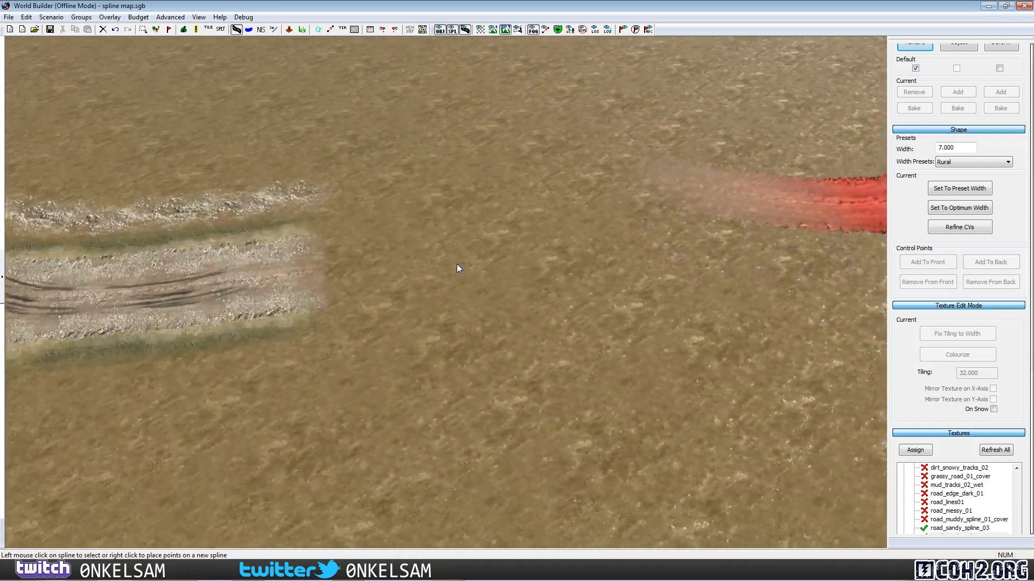
key("Left")
key("Down")
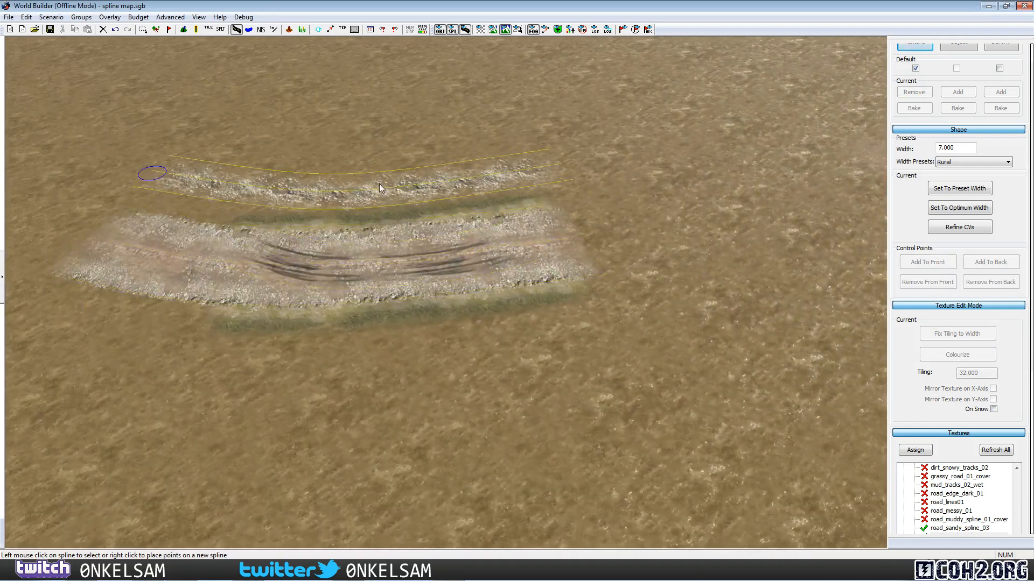
key("Left")
key("Up")
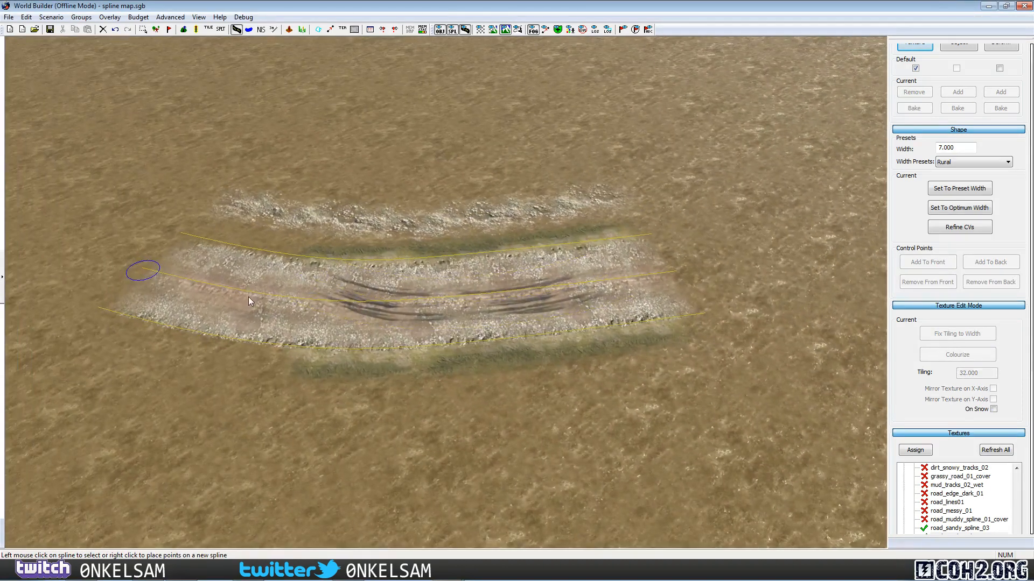
left_click(248, 297)
key("Down")
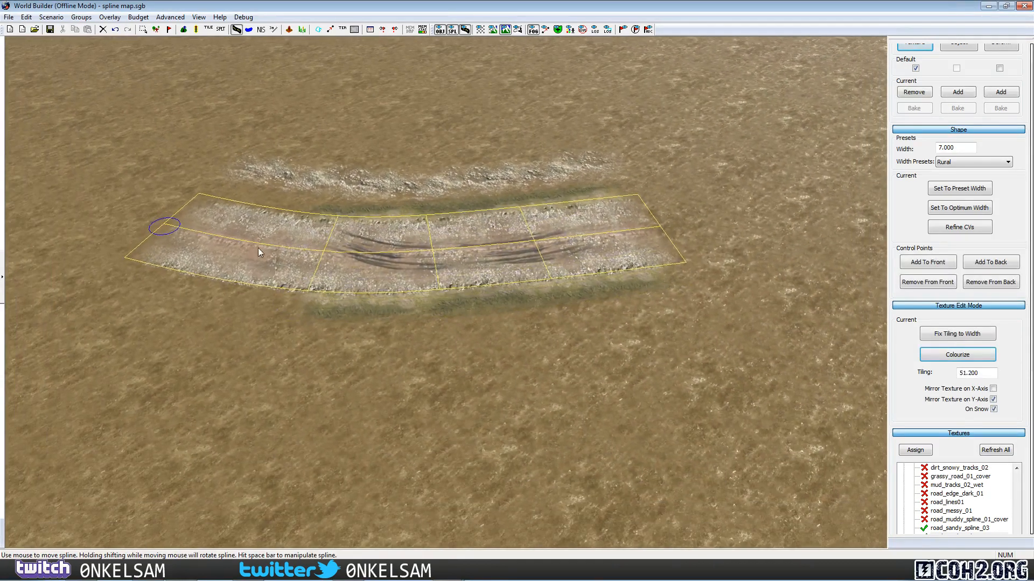
left_click_drag(258, 247, 295, 402)
key("Right")
key("Down")
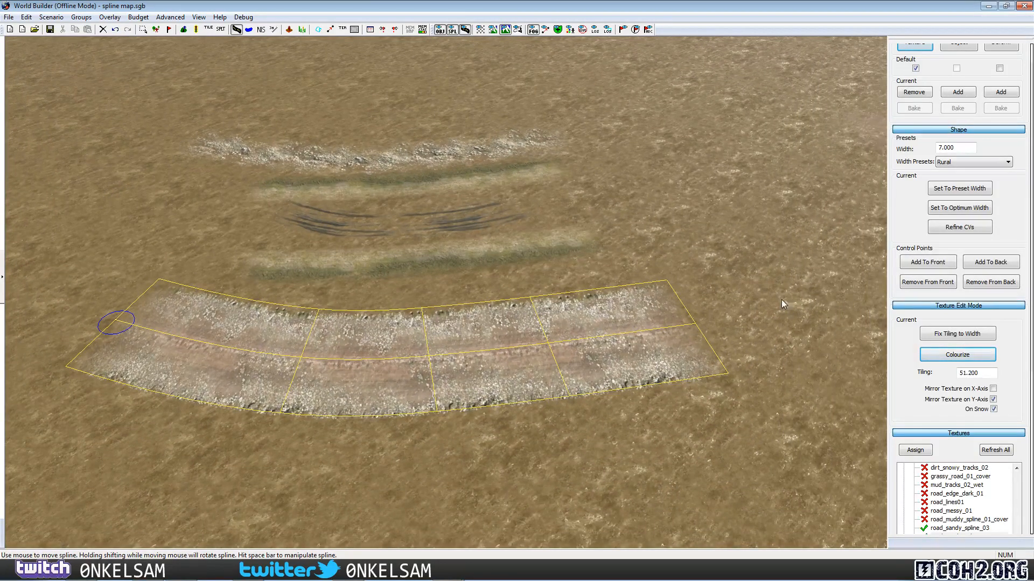
Step: Paste the copied keyframes into the gravel road's gradient, remove its two original inner keyframes, accept the colourization, and deselect the road
left_click(948, 356)
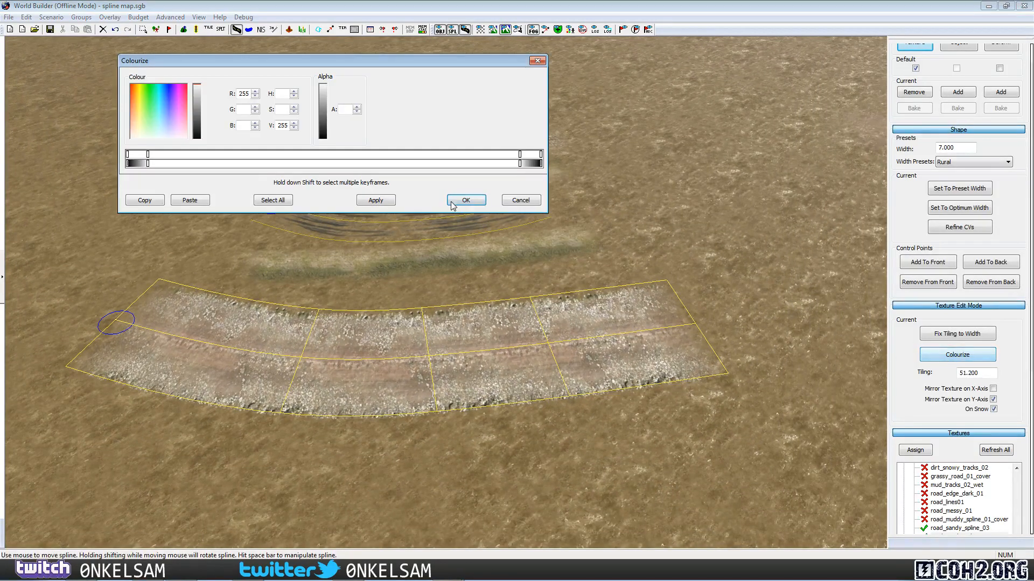
left_click(189, 200)
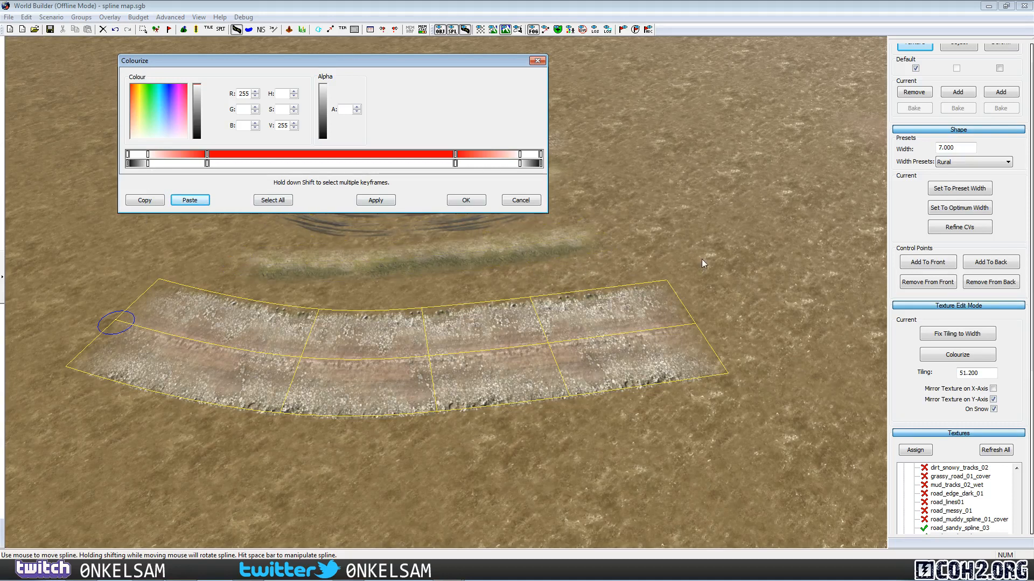
right_click(147, 164)
right_click(519, 165)
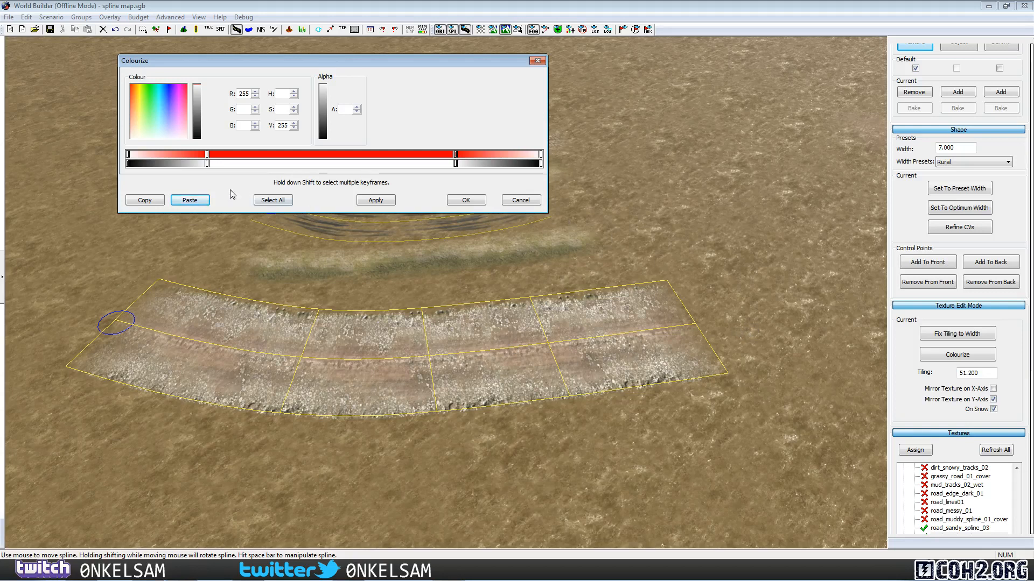
left_click(467, 200)
left_click(748, 312)
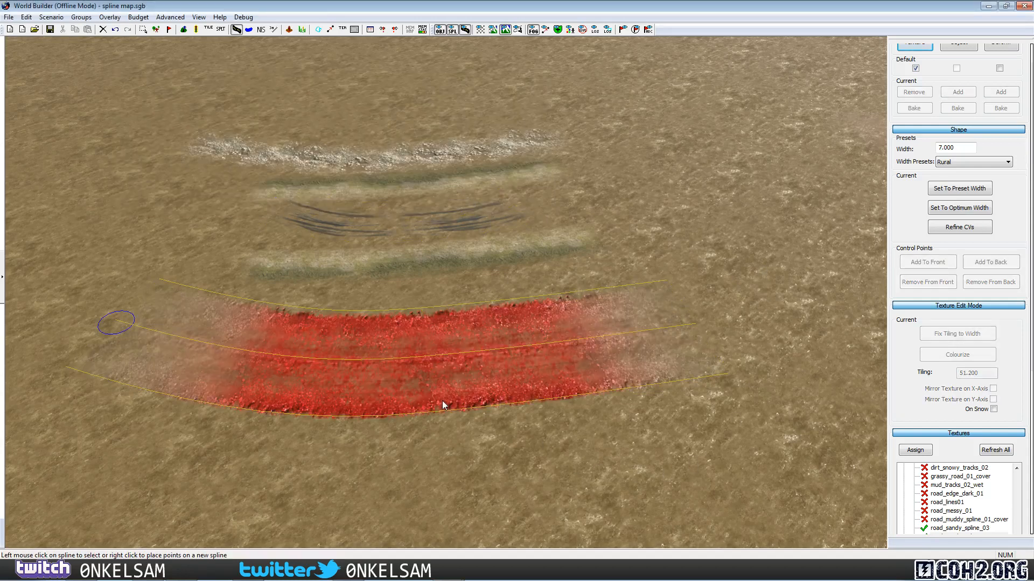
Step: Check the recoloured gravel road's spline, deselect it, and select the curved red road spline again
left_click(435, 377)
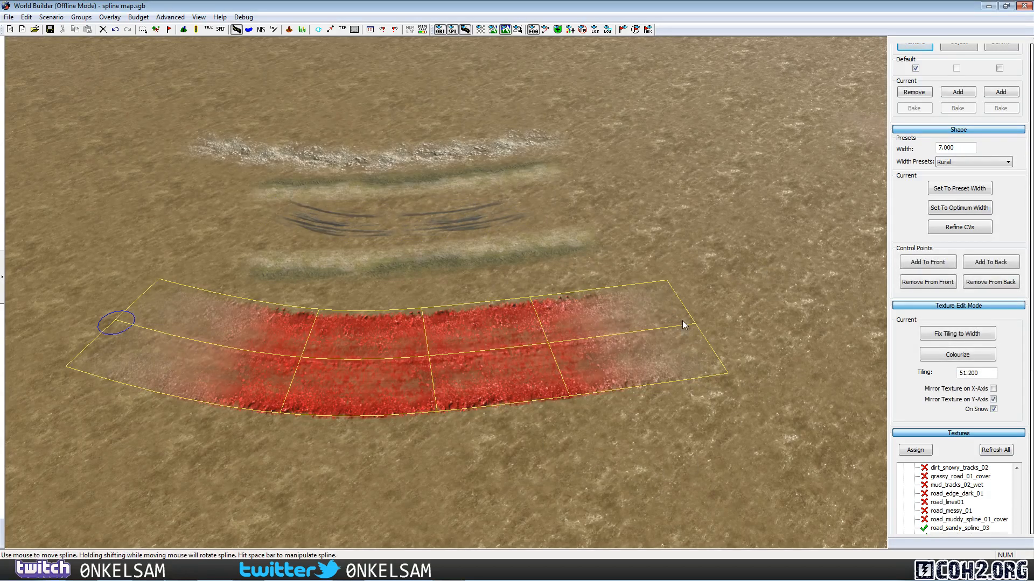
left_click(745, 300)
scroll(745, 300, "down", 3)
key("Right")
key("Up")
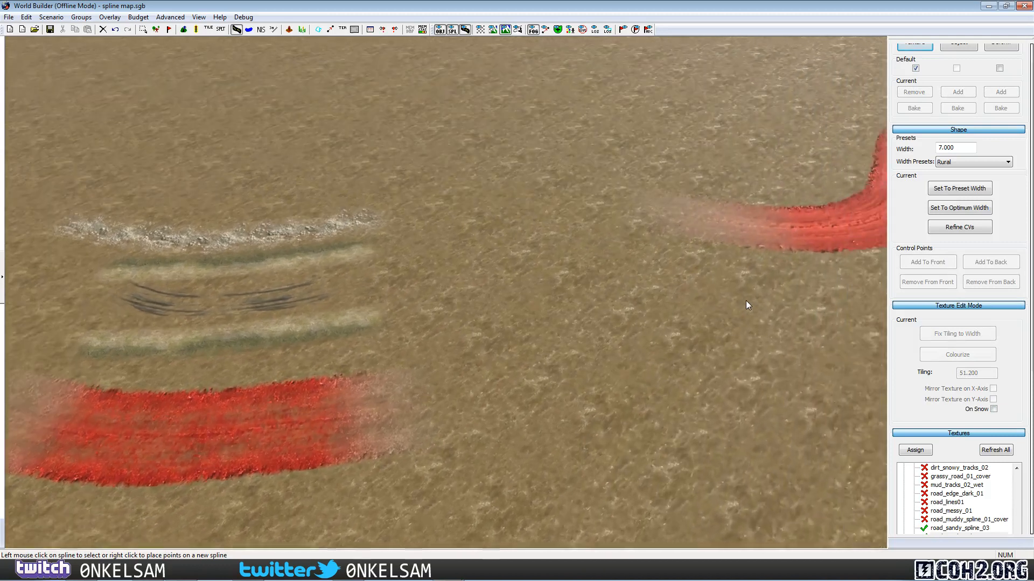
left_click(682, 188)
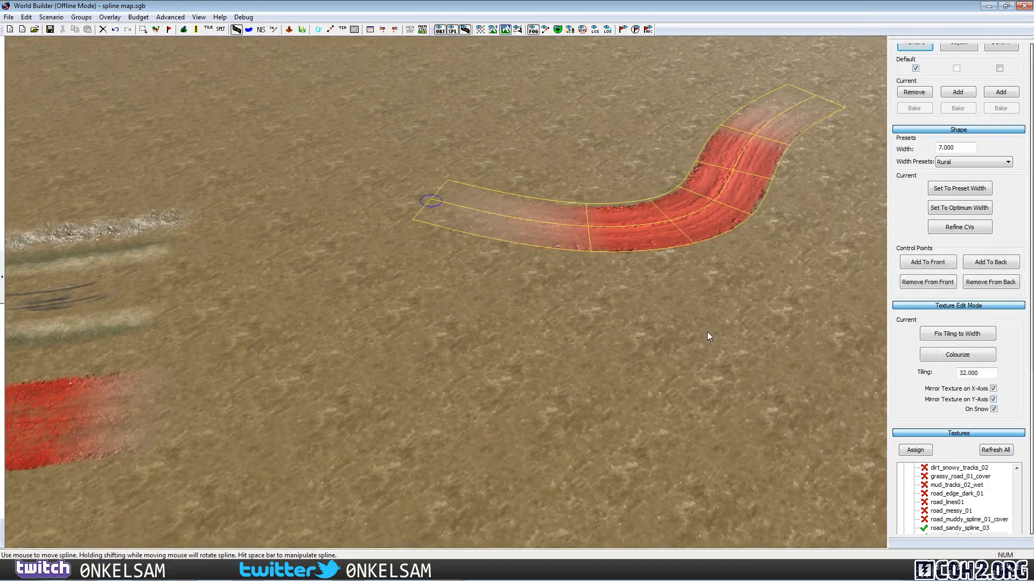